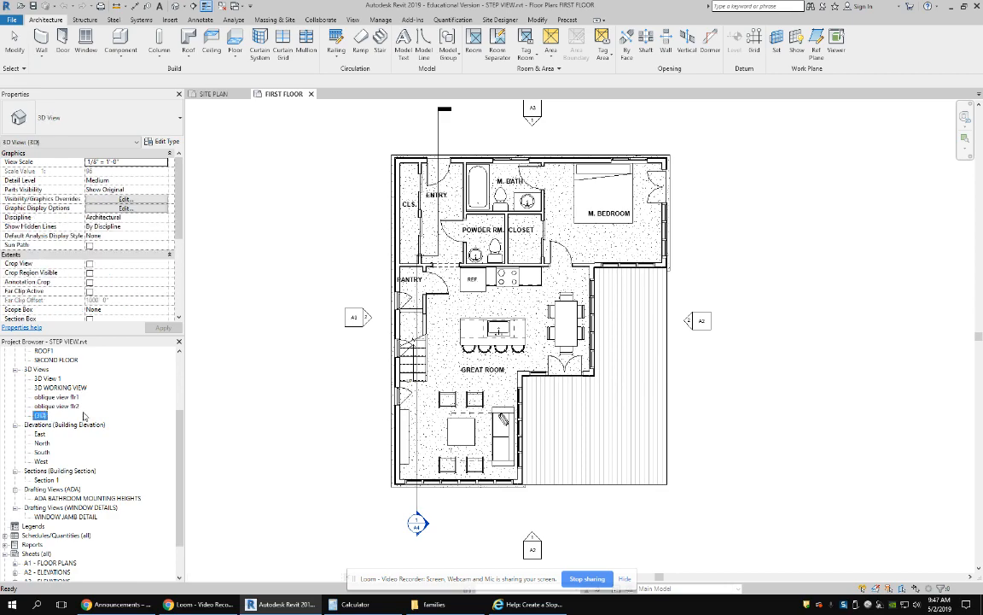
# - Examine the house exterior and its deck from another angle in the 3D view
pyautogui.scroll(5, 632, 408)
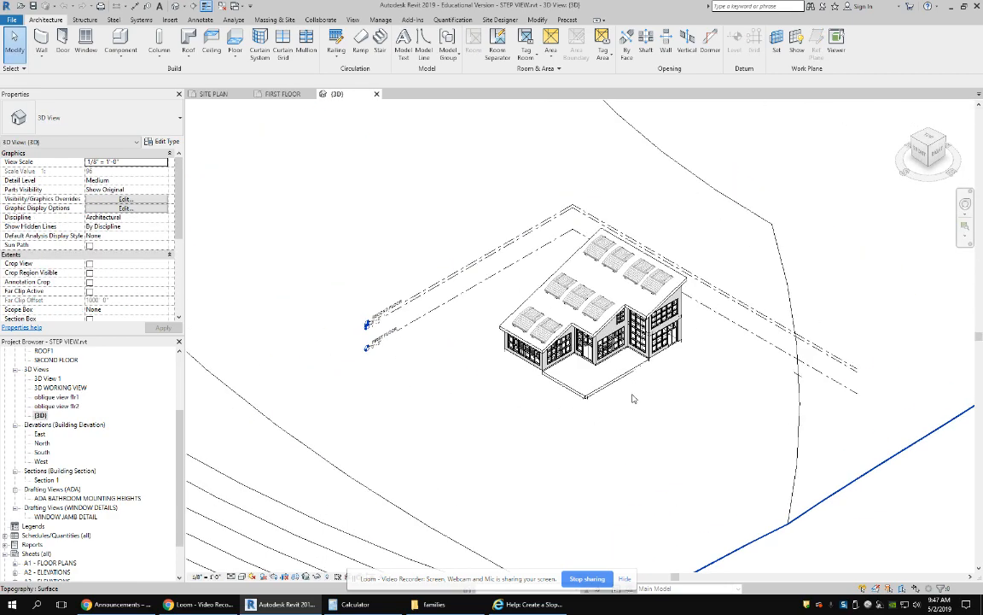
pyautogui.keyDown('shift'); pyautogui.moveTo(616, 313); pyautogui.dragTo(426, 311, button='middle'); pyautogui.keyUp('shift')
pyautogui.scroll(3, 602, 306)
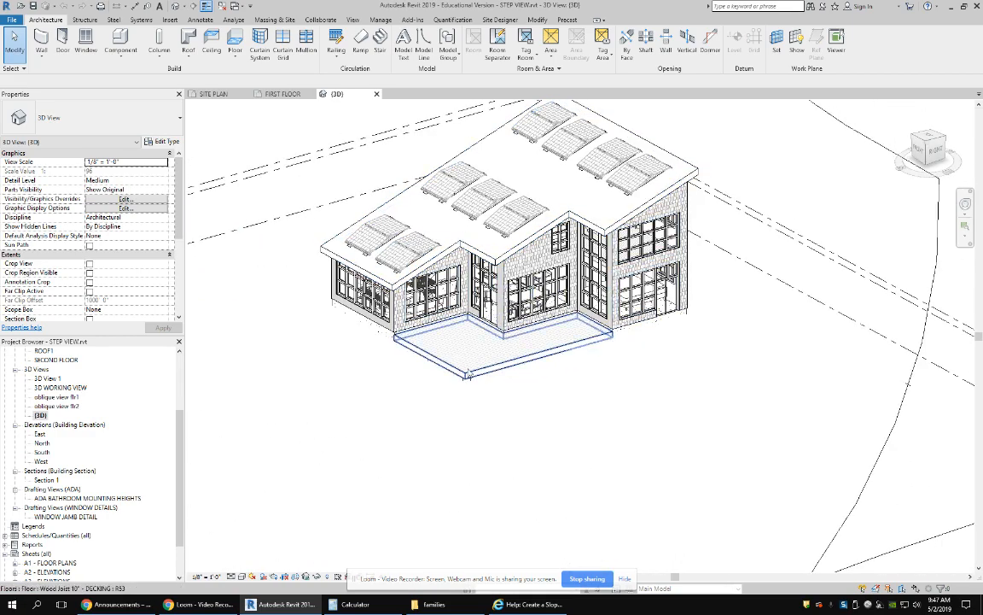
# - Open the FIRST FLOOR floor plan at the great room area
pyautogui.moveTo(182, 445); pyautogui.dragTo(182, 389)
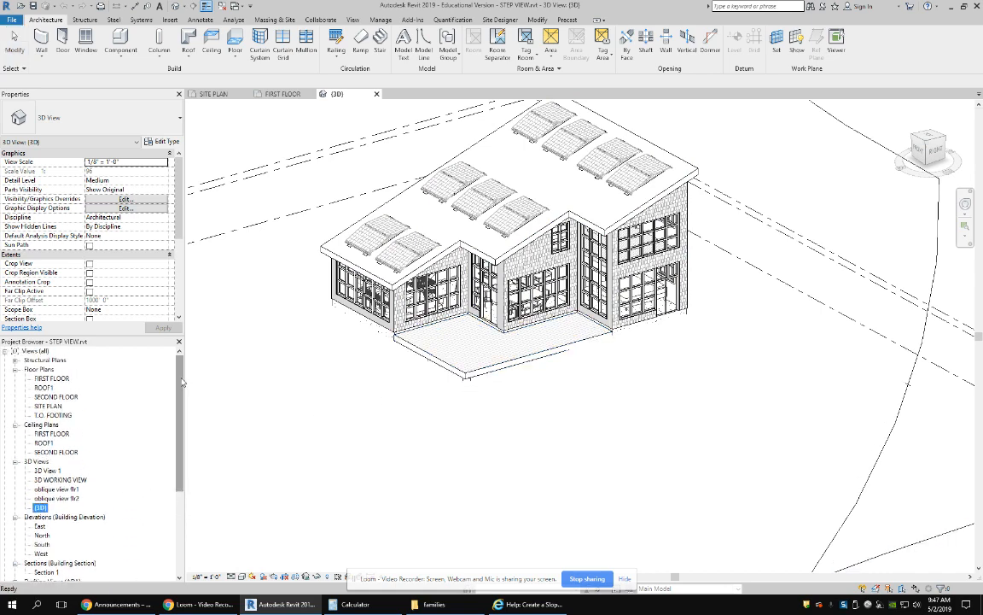
pyautogui.doubleClick(53, 378)
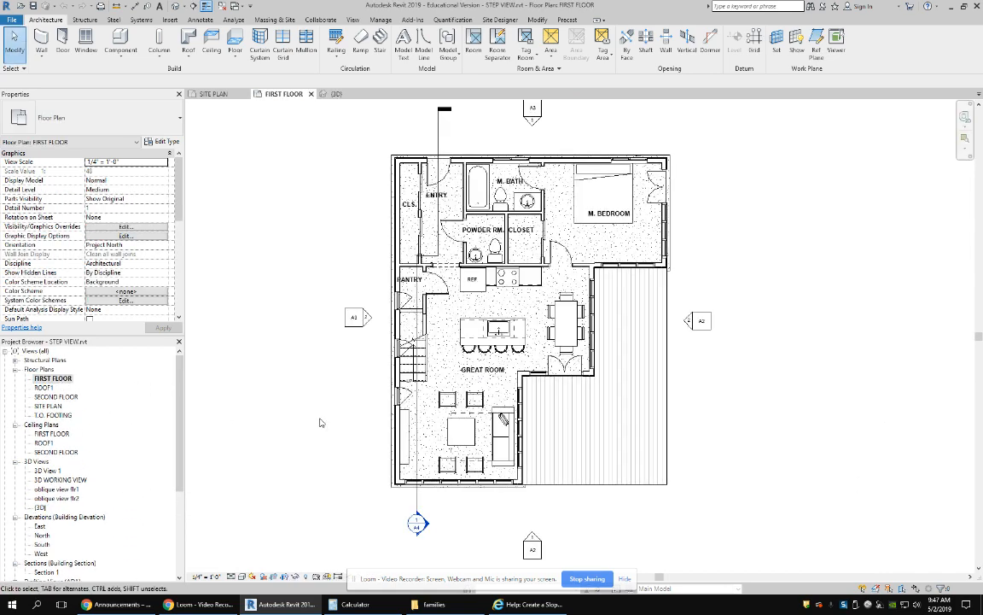
pyautogui.scroll(2, 488, 404)
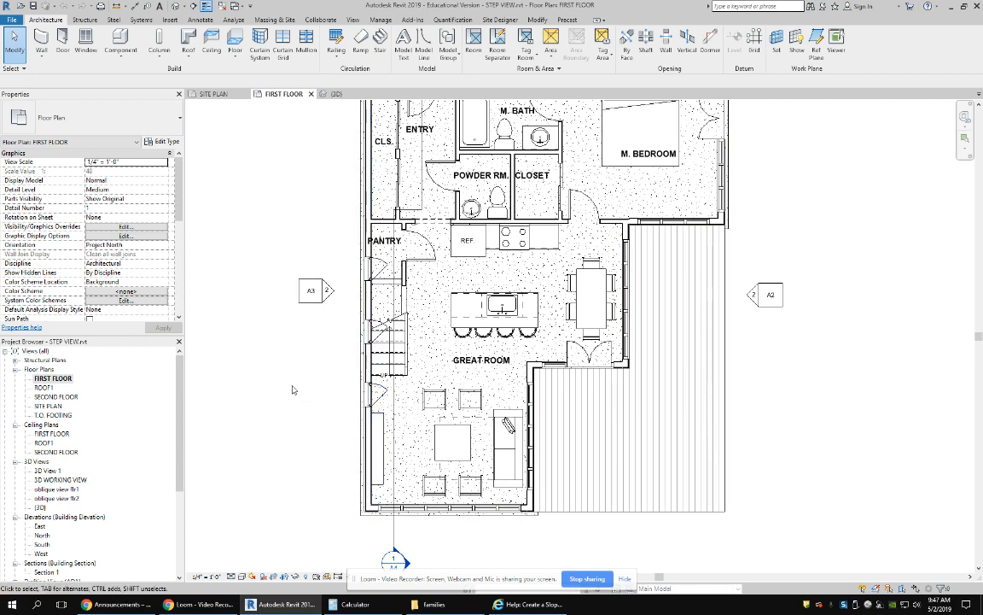
# - Switch to File Explorer, review the full names of the lighting family files in the families folder, and return to Revit
pyautogui.click(435, 604)
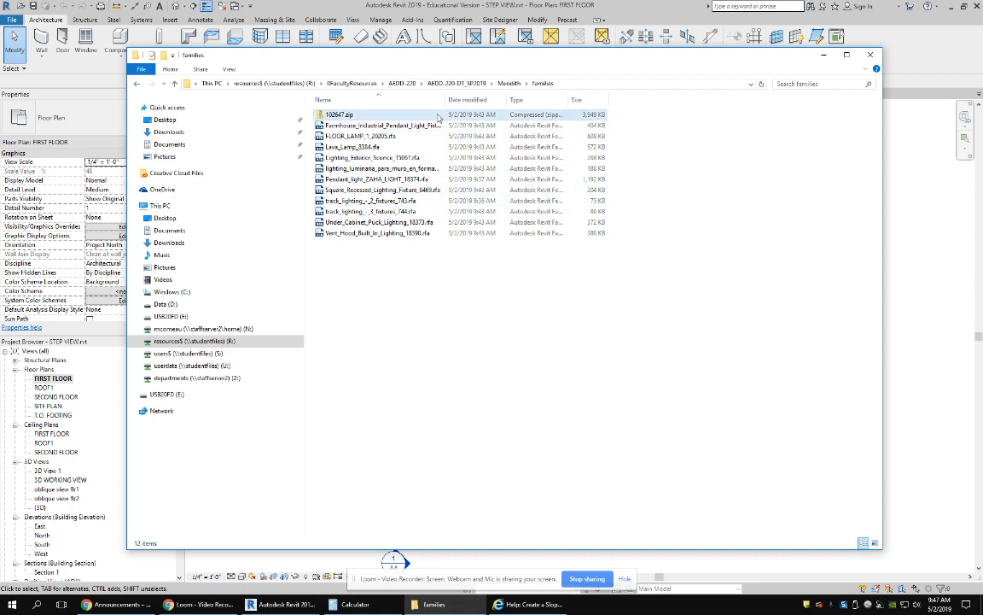
pyautogui.moveTo(449, 100); pyautogui.dragTo(539, 100)
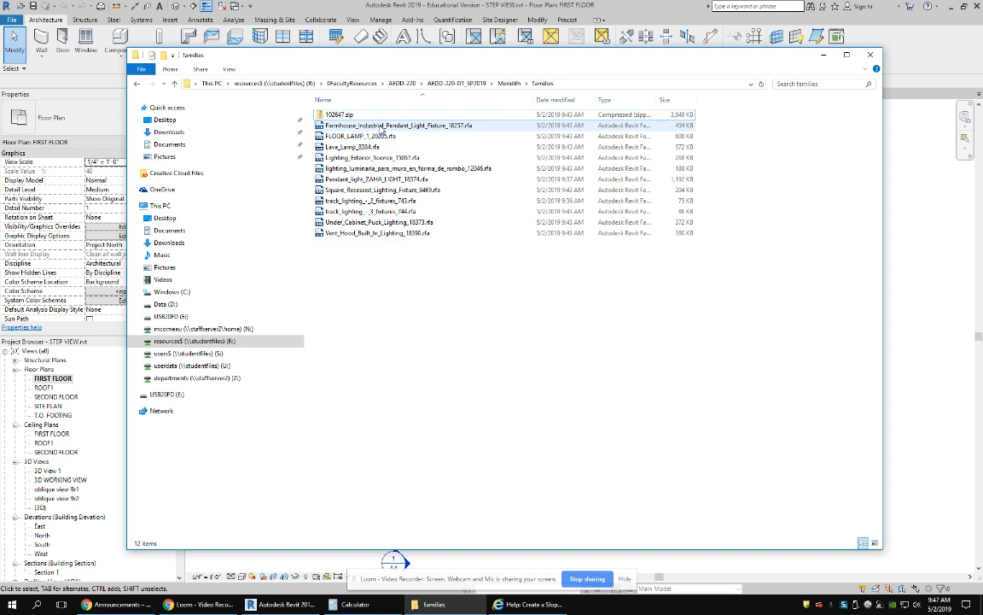
pyautogui.click(920, 222)
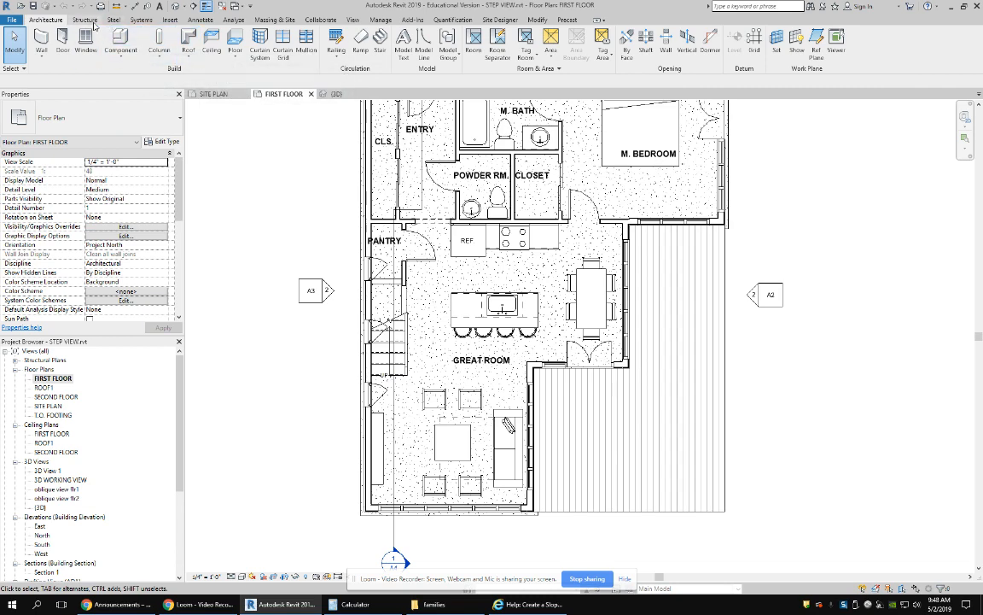
# - Start placing a lighting fixture and browse to the course's families folder to load additional families
pyautogui.click(143, 22)
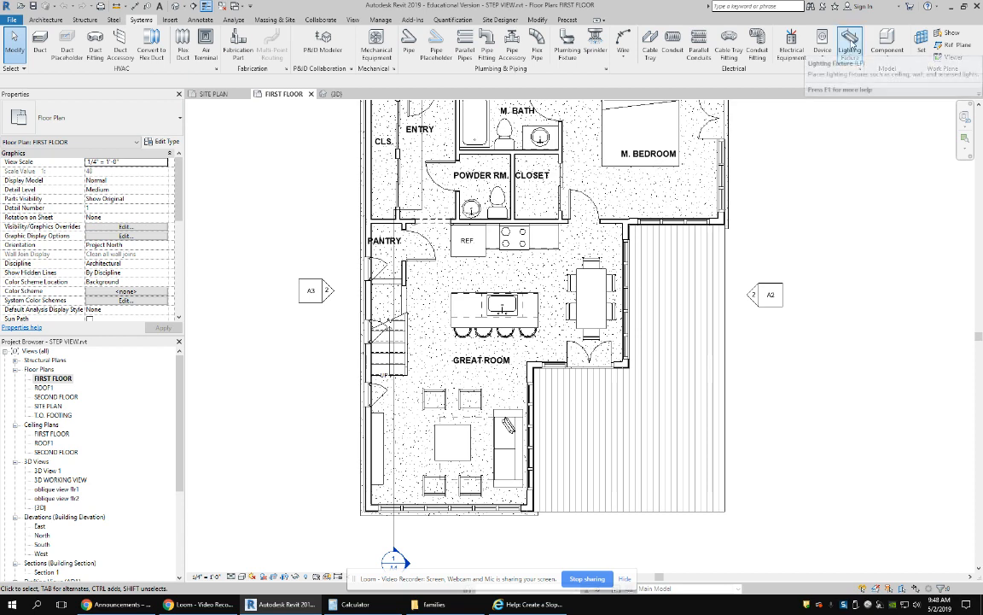
pyautogui.click(850, 43)
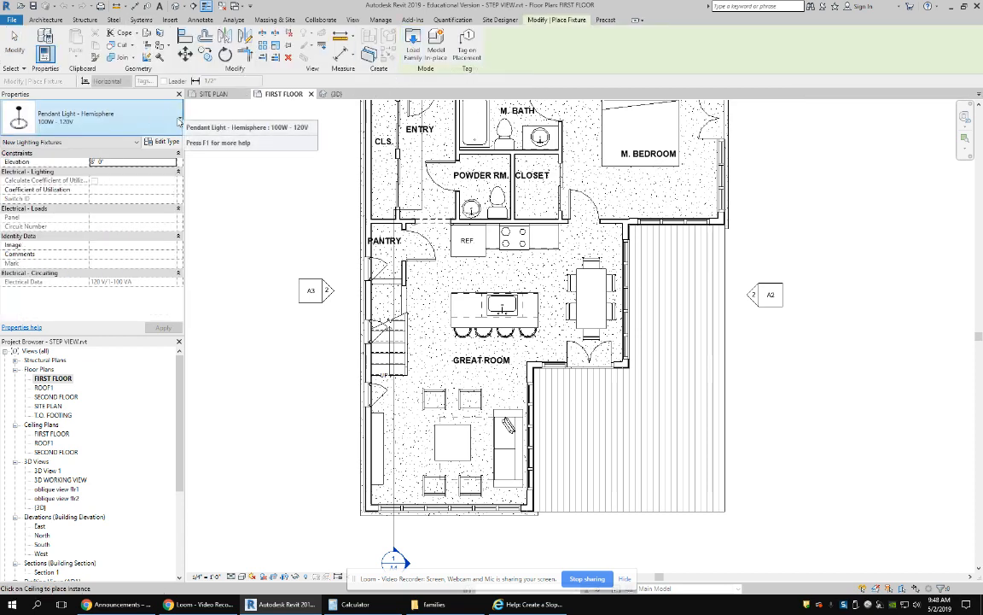
pyautogui.click(178, 122)
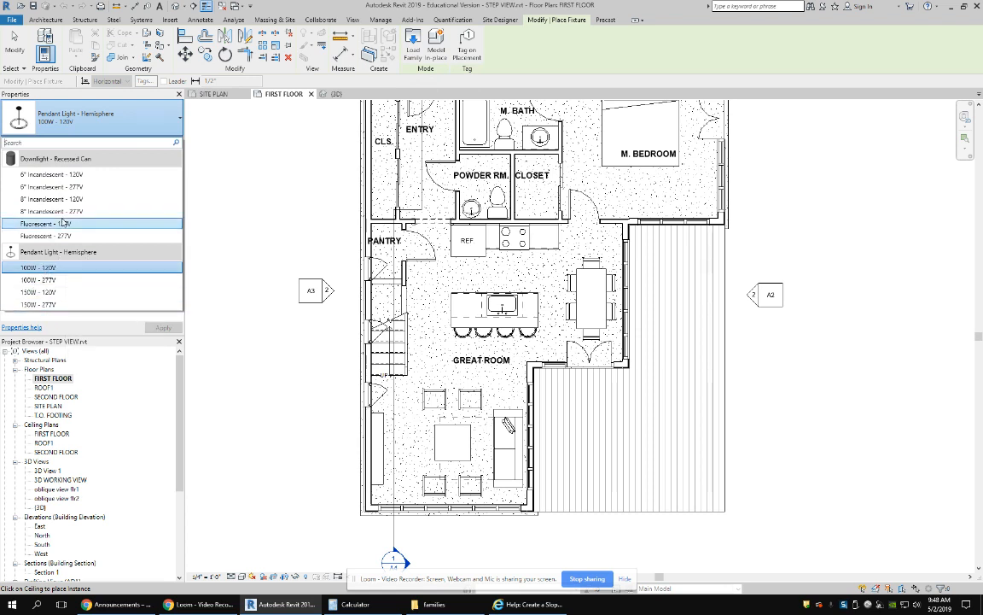
pyautogui.click(415, 50)
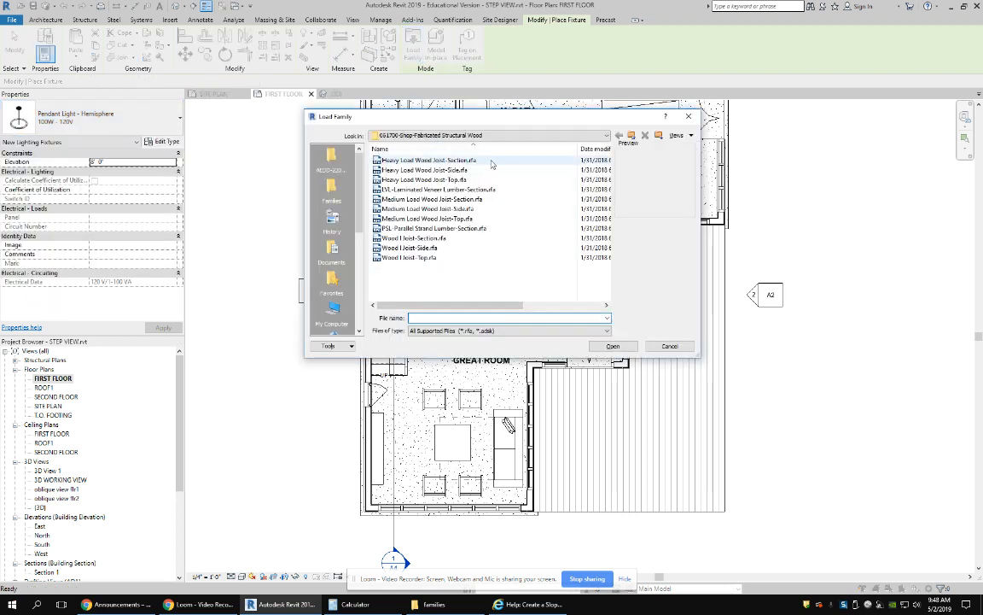
pyautogui.click(332, 161)
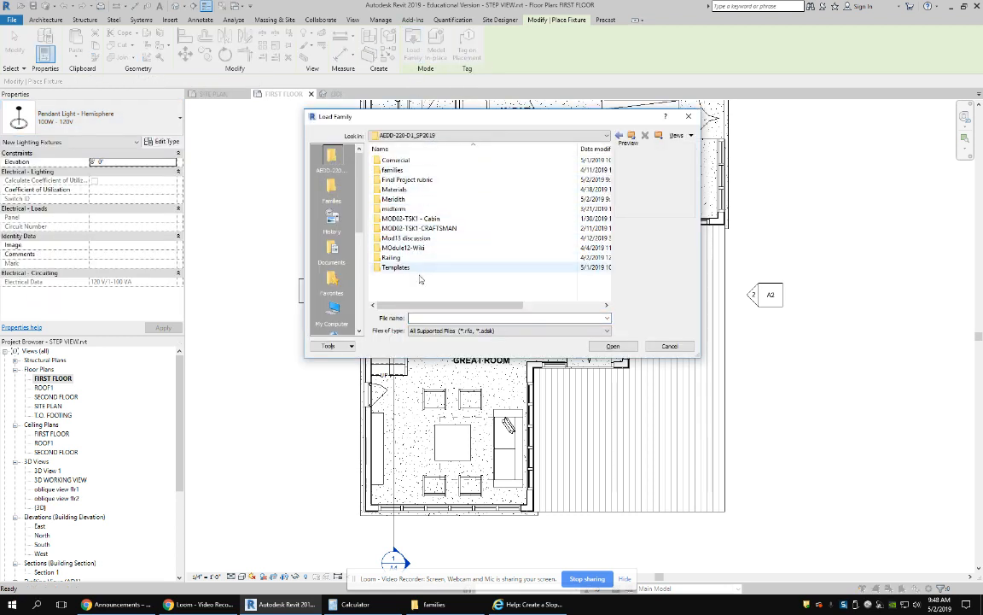
pyautogui.doubleClick(394, 199)
pyautogui.doubleClick(393, 160)
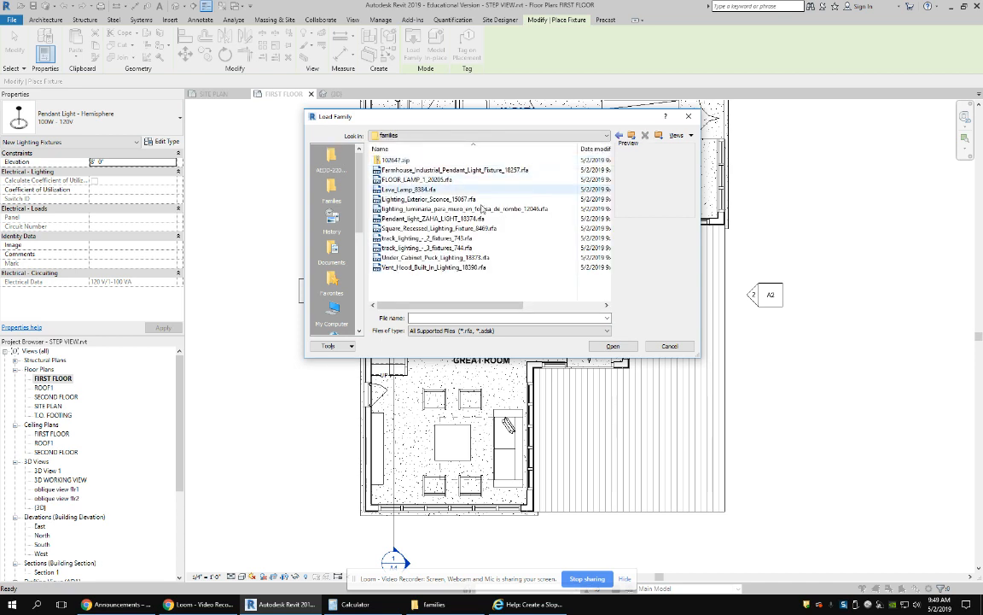
# - Load all eleven .rfa files from the families folder into the project, from the farmhouse pendant through the vent hood lighting
pyautogui.click(498, 171)
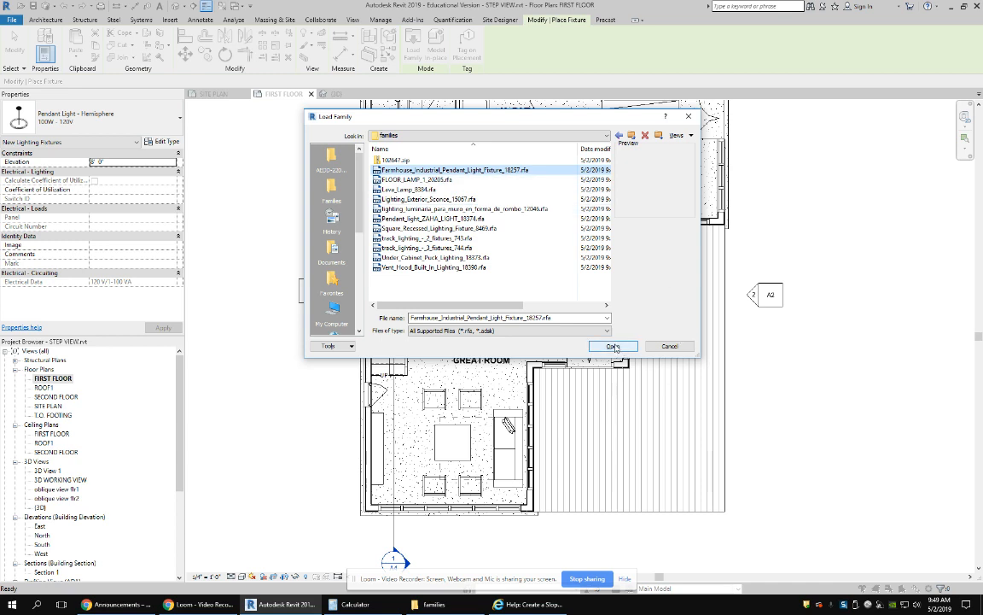
pyautogui.keyDown('ctrl'); pyautogui.click(430, 182); pyautogui.keyUp('ctrl')
pyautogui.keyDown('ctrl'); pyautogui.click(418, 191); pyautogui.keyUp('ctrl')
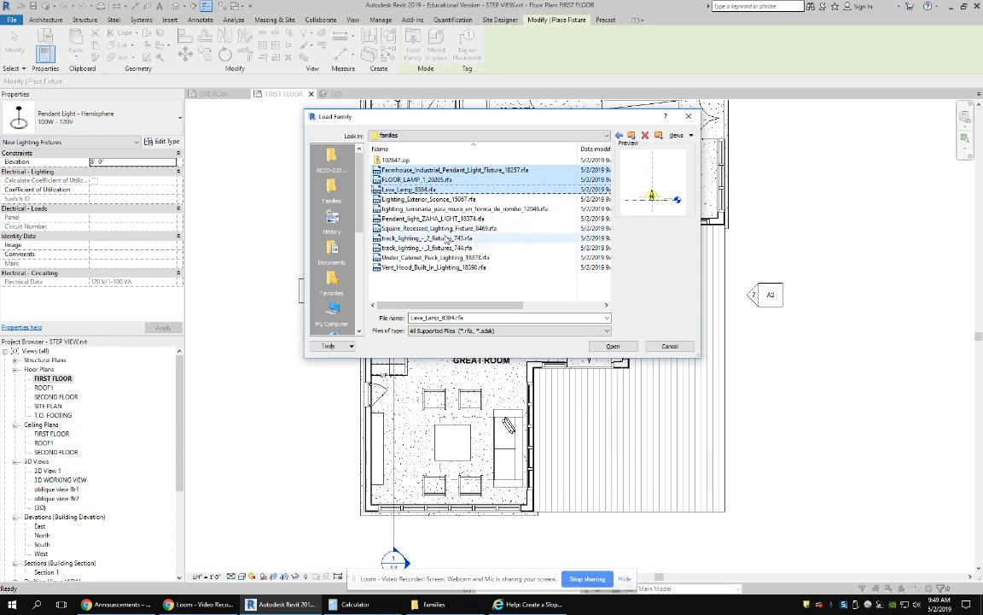
pyautogui.keyDown('ctrl'); pyautogui.click(431, 200); pyautogui.keyUp('ctrl')
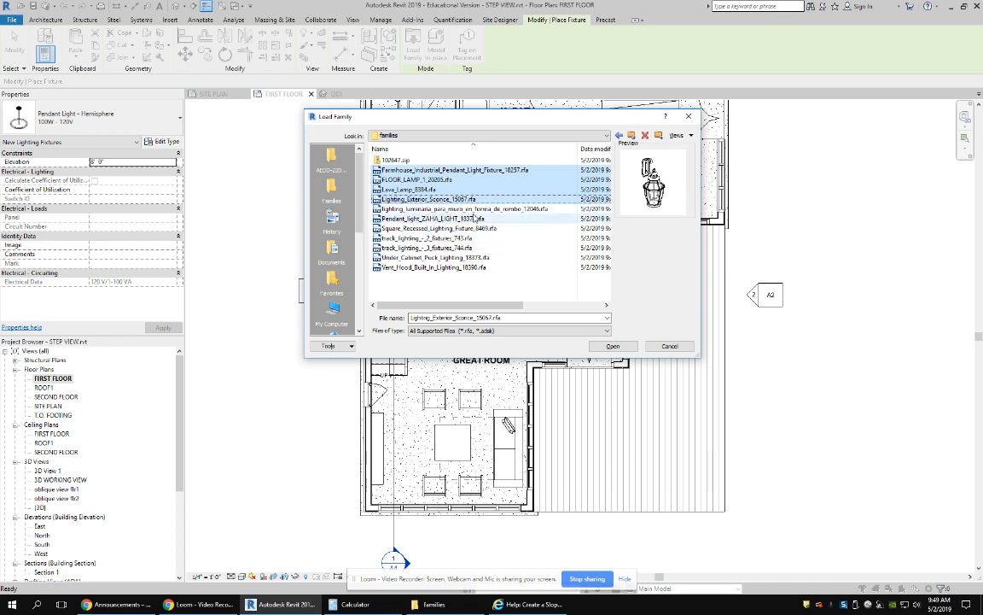
pyautogui.keyDown('ctrl'); pyautogui.click(445, 218); pyautogui.keyUp('ctrl')
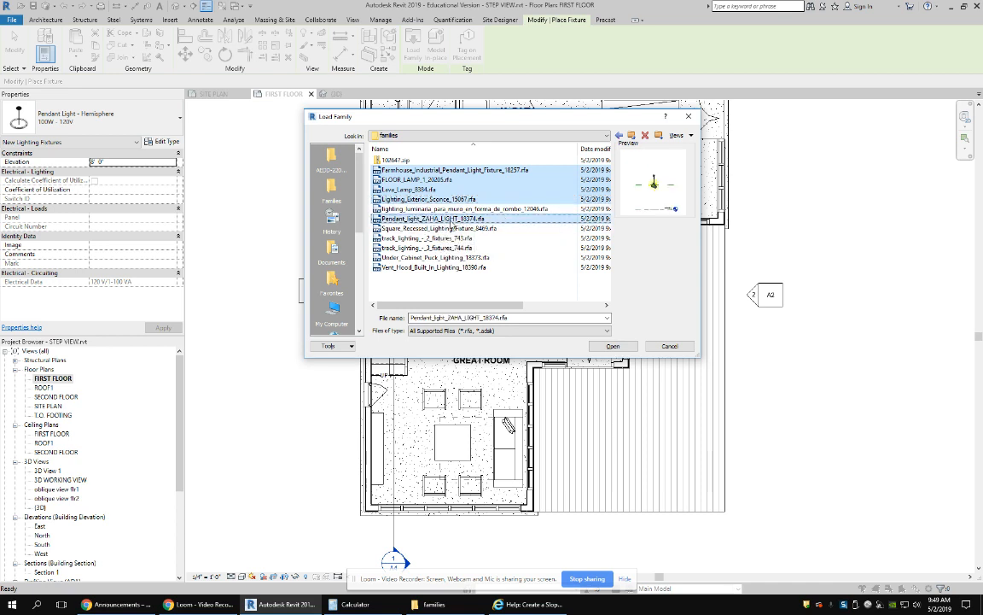
pyautogui.keyDown('ctrl'); pyautogui.click(430, 239); pyautogui.keyUp('ctrl')
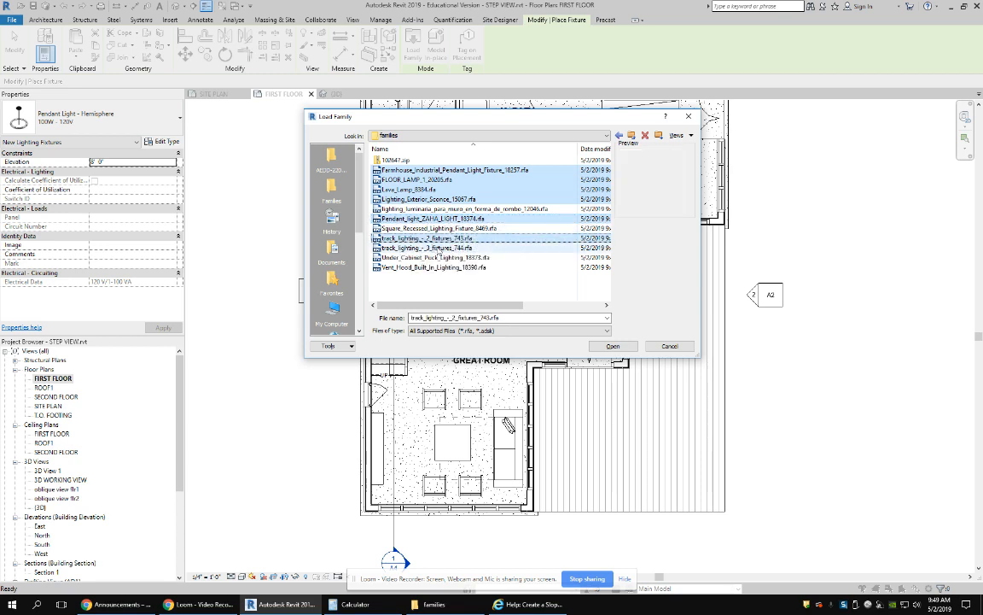
pyautogui.keyDown('ctrl'); pyautogui.click(414, 247); pyautogui.keyUp('ctrl')
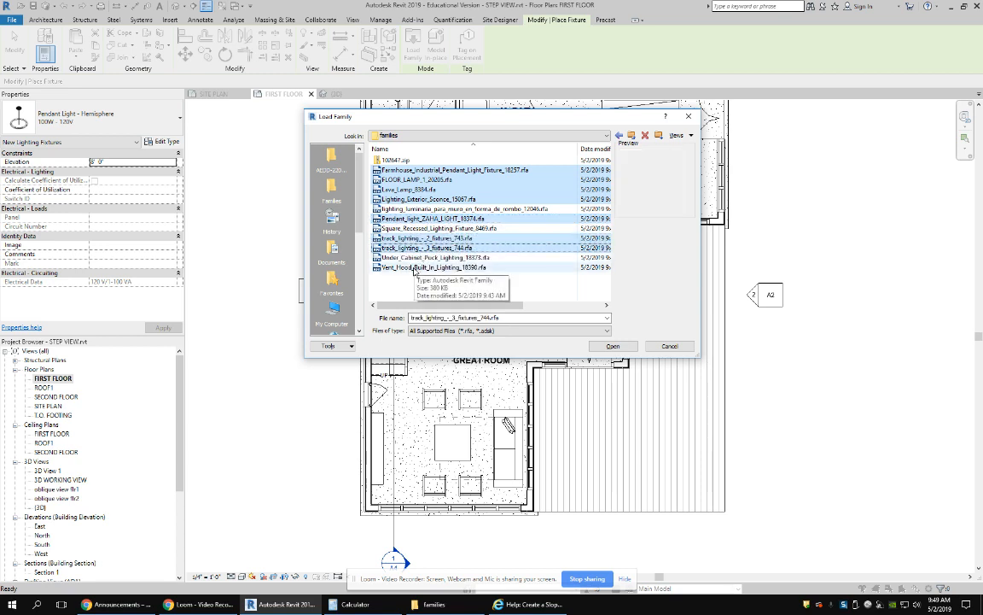
pyautogui.keyDown('ctrl'); pyautogui.click(443, 208); pyautogui.keyUp('ctrl')
pyautogui.keyDown('ctrl'); pyautogui.click(435, 228); pyautogui.keyUp('ctrl')
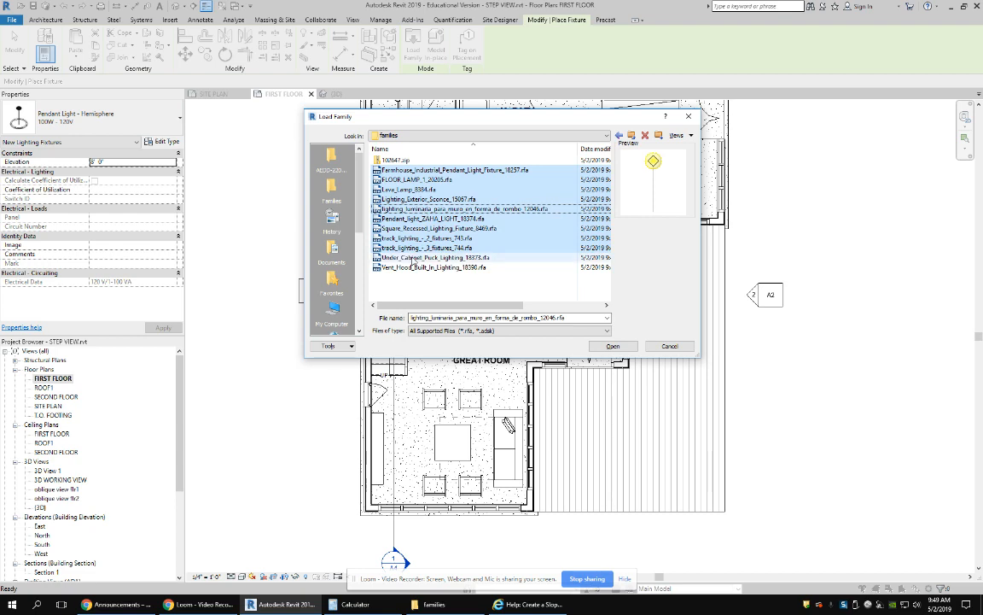
pyautogui.keyDown('ctrl'); pyautogui.click(427, 257); pyautogui.keyUp('ctrl')
pyautogui.keyDown('ctrl'); pyautogui.click(416, 267); pyautogui.keyUp('ctrl')
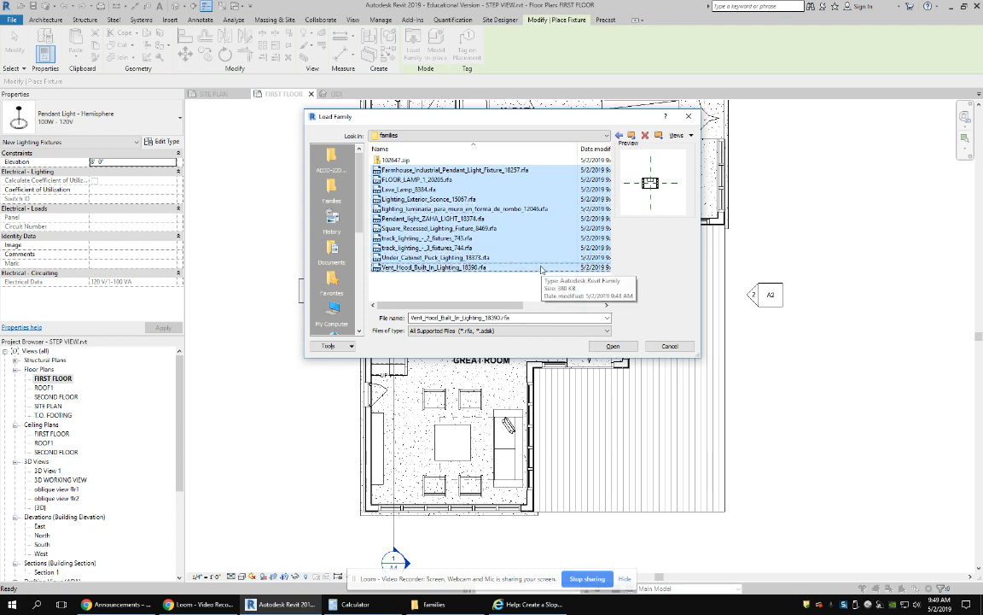
pyautogui.click(614, 347)
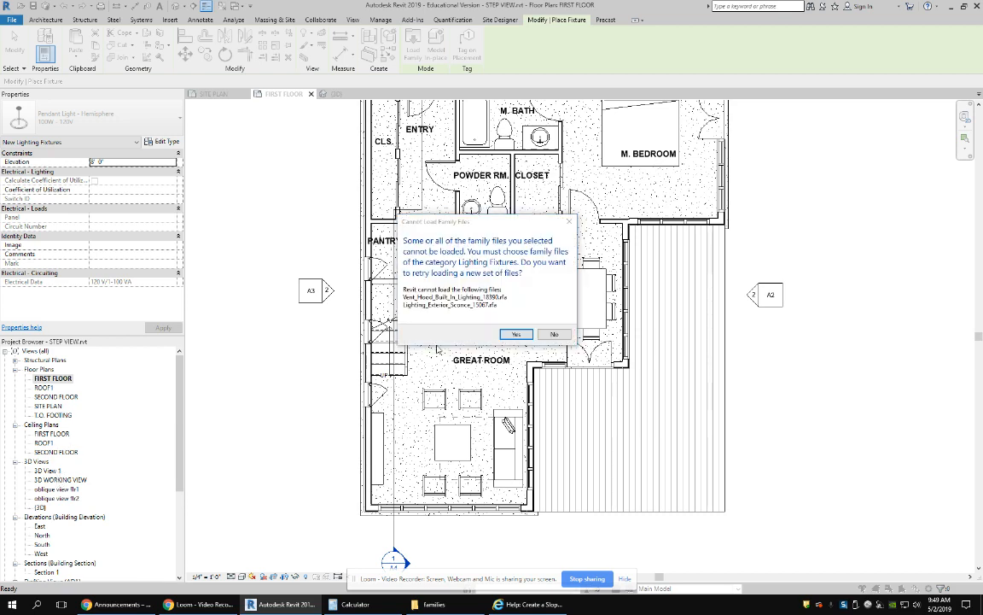
pyautogui.click(515, 336)
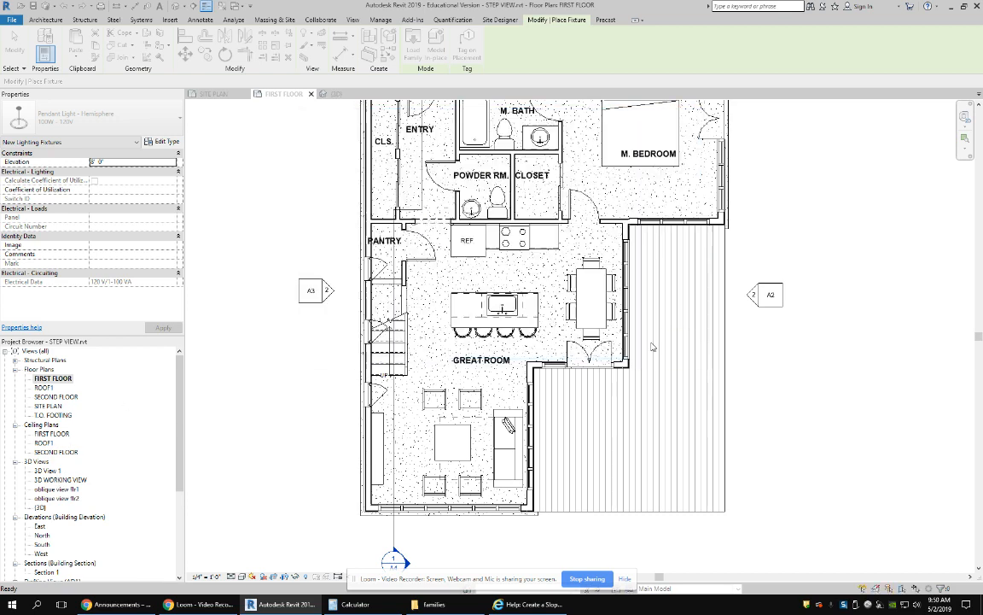
# - Open the FIRST FLOOR ceiling plan with the whole building in view
pyautogui.doubleClick(51, 434)
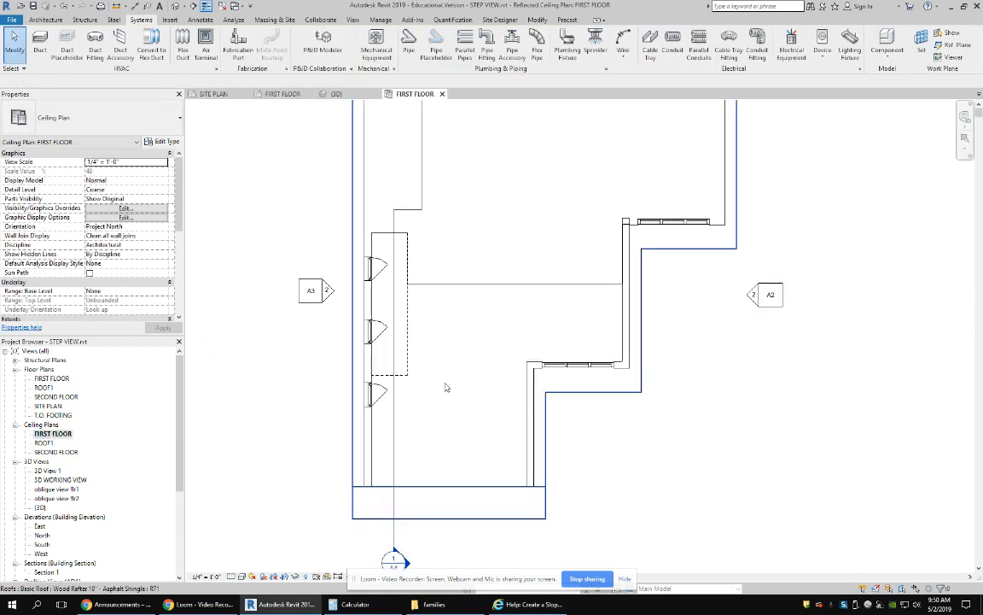
pyautogui.scroll(-3, 450, 323)
pyautogui.scroll(1, 484, 373)
pyautogui.scroll(1, 483, 373)
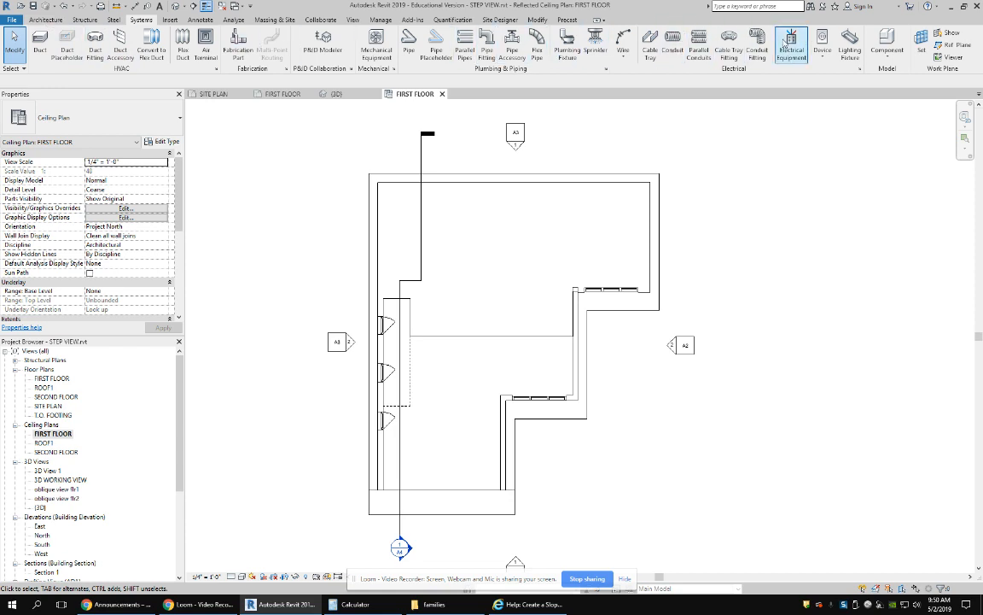
# - Place a Pendant_light_ZAHA_LIGHT_18374 fixture in the great room, about 8'-7" west of its east wall
pyautogui.click(850, 42)
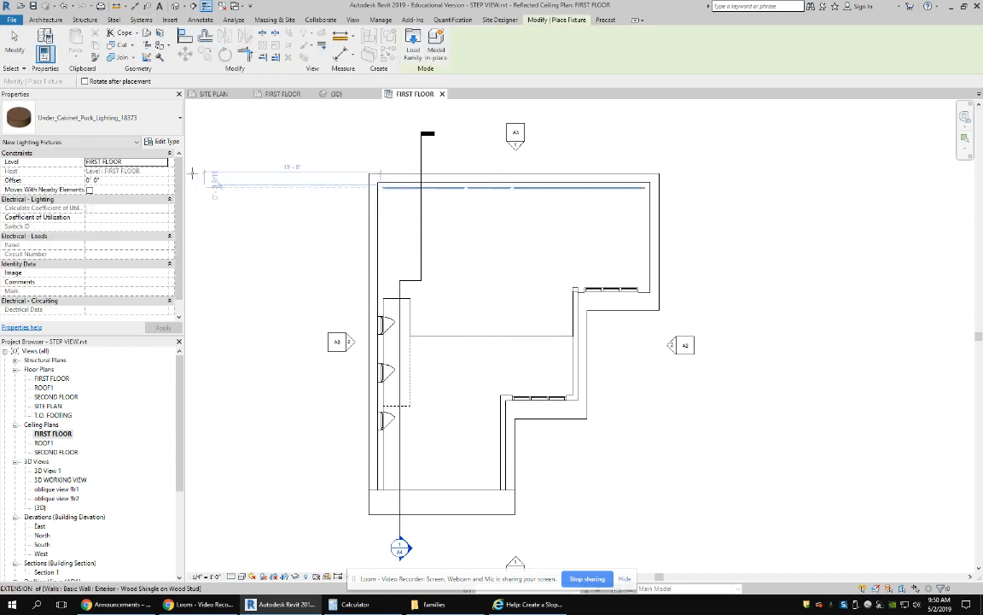
pyautogui.click(144, 125)
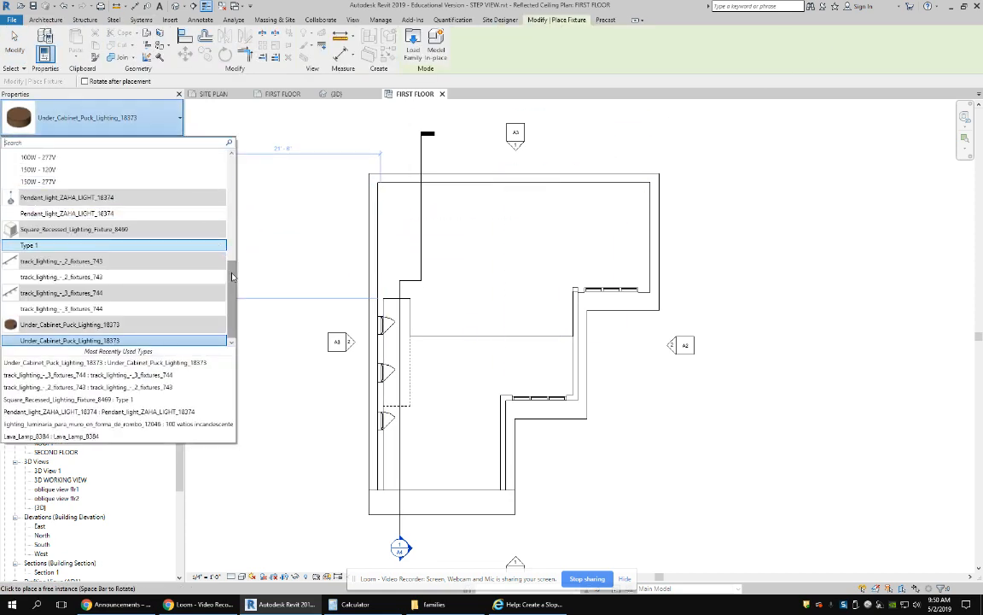
pyautogui.moveTo(232, 275); pyautogui.dragTo(232, 253)
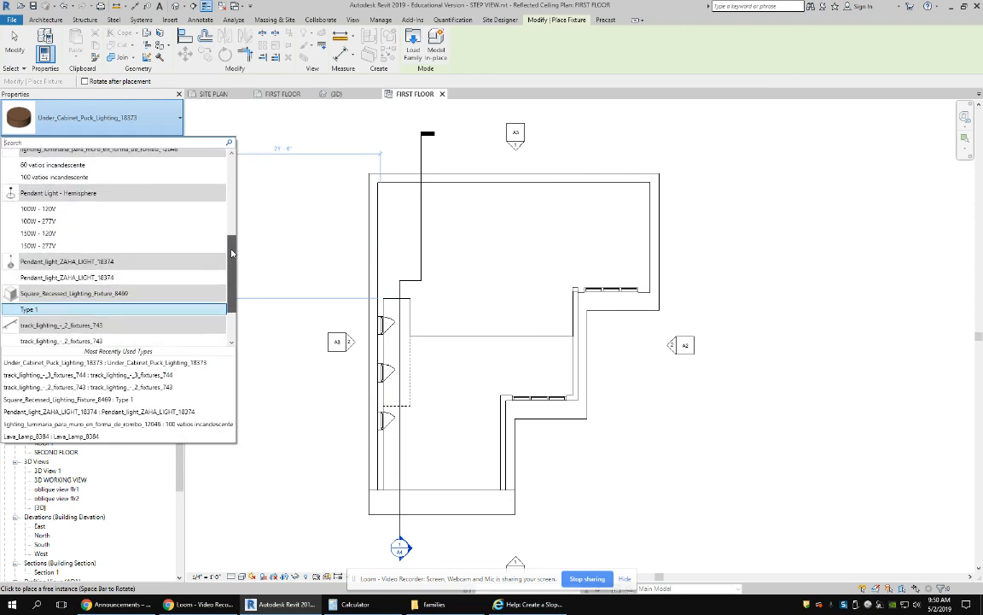
pyautogui.click(82, 280)
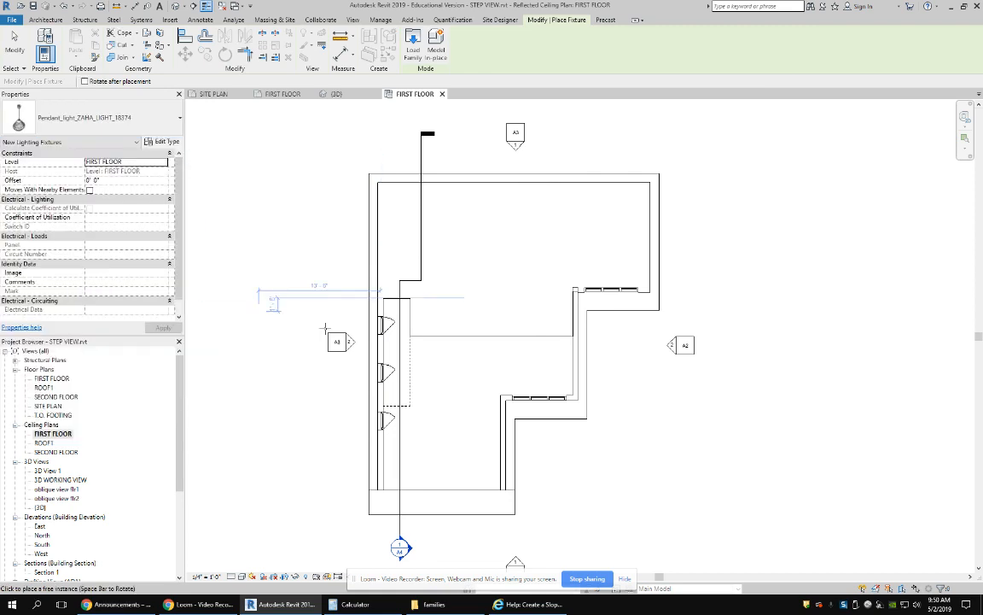
pyautogui.click(442, 370)
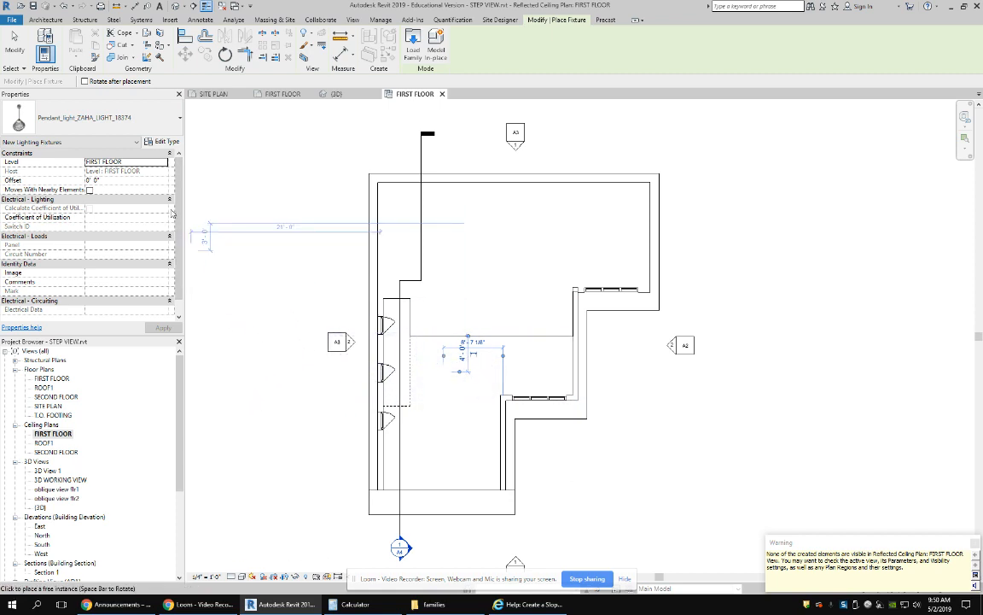
# - Try to place a track_lighting_-_2_fixtures_743 fixture in the great room of the ceiling plan
pyautogui.click(141, 129)
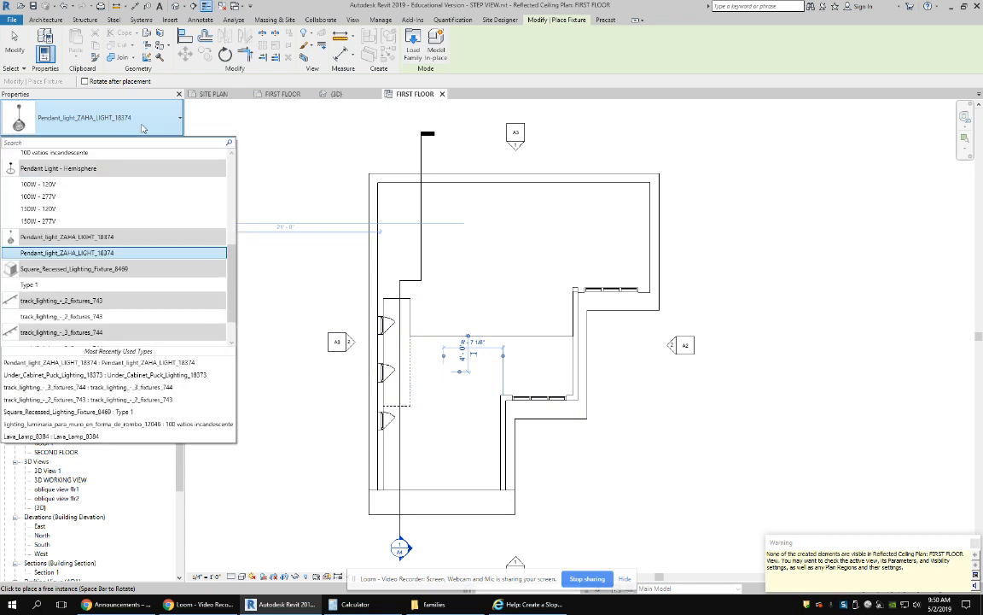
pyautogui.moveTo(231, 265); pyautogui.dragTo(230, 290)
pyautogui.click(91, 279)
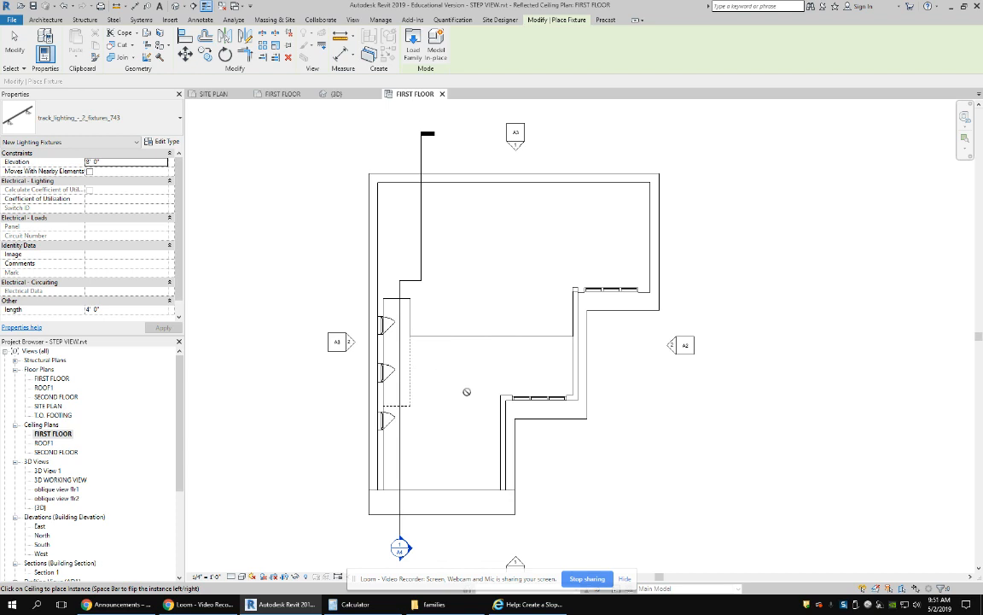
pyautogui.press('Escape')
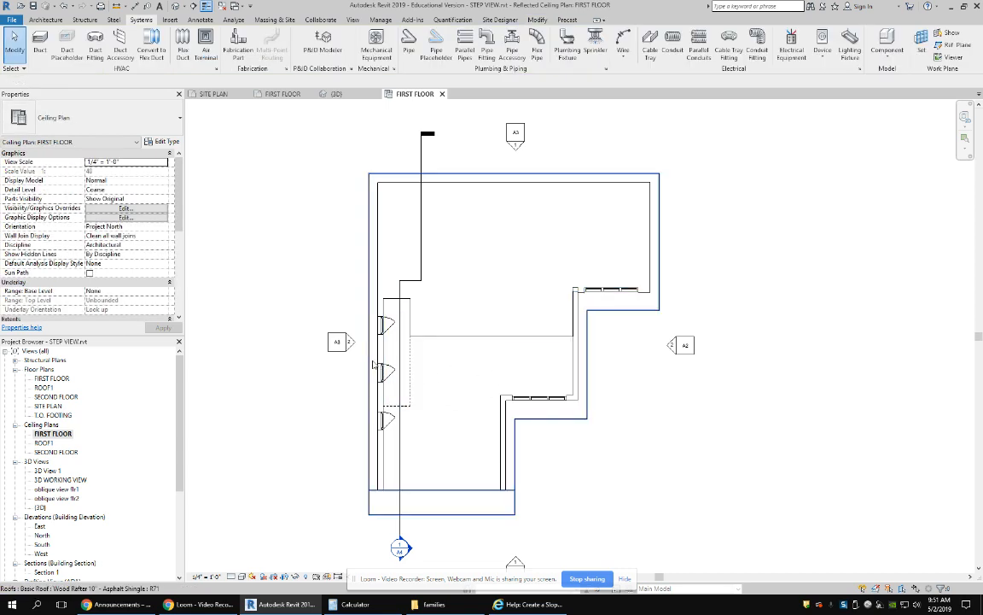
# - Review the view range settings of the FIRST FLOOR ceiling plan, including the sample view range diagram
pyautogui.moveTo(180, 209); pyautogui.dragTo(183, 259)
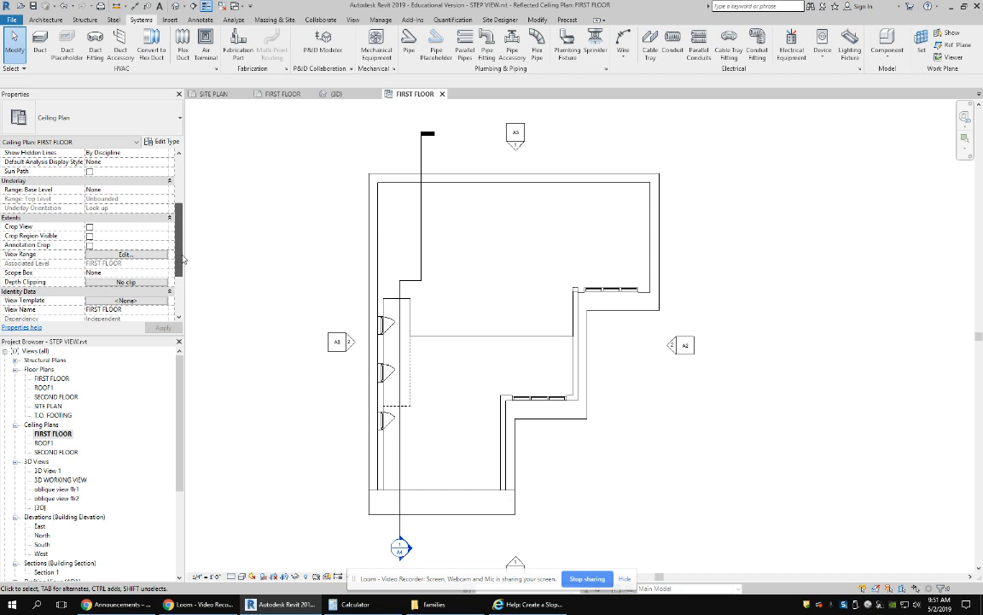
pyautogui.click(139, 255)
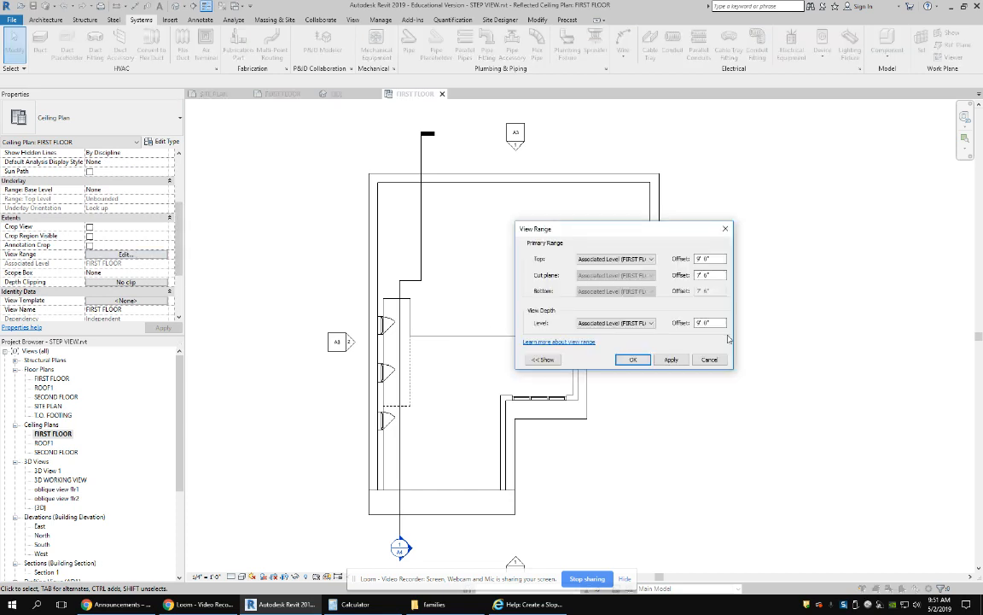
pyautogui.click(543, 359)
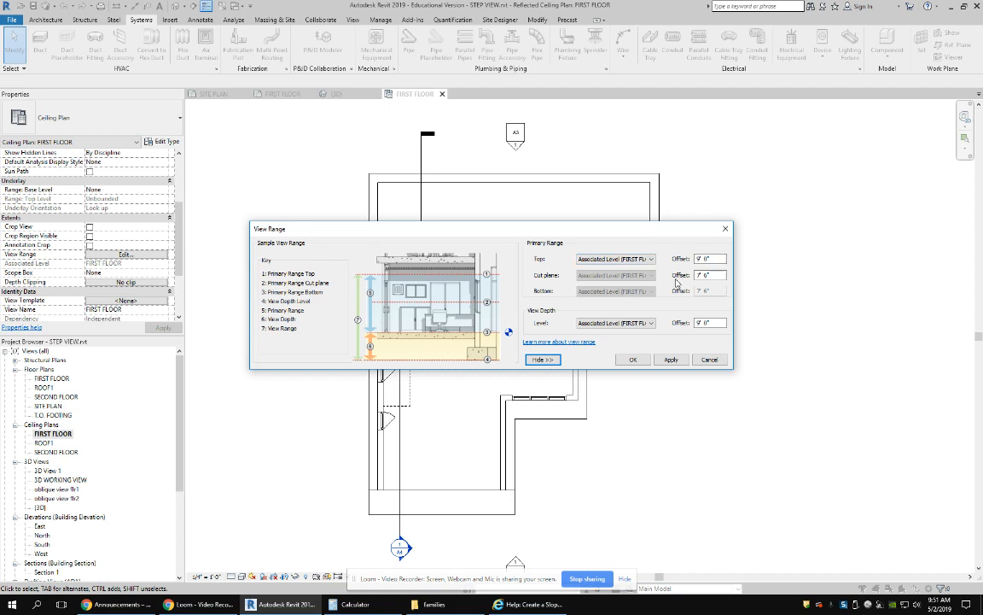
pyautogui.click(704, 276)
pyautogui.click(633, 360)
pyautogui.scroll(-3, 180, 285)
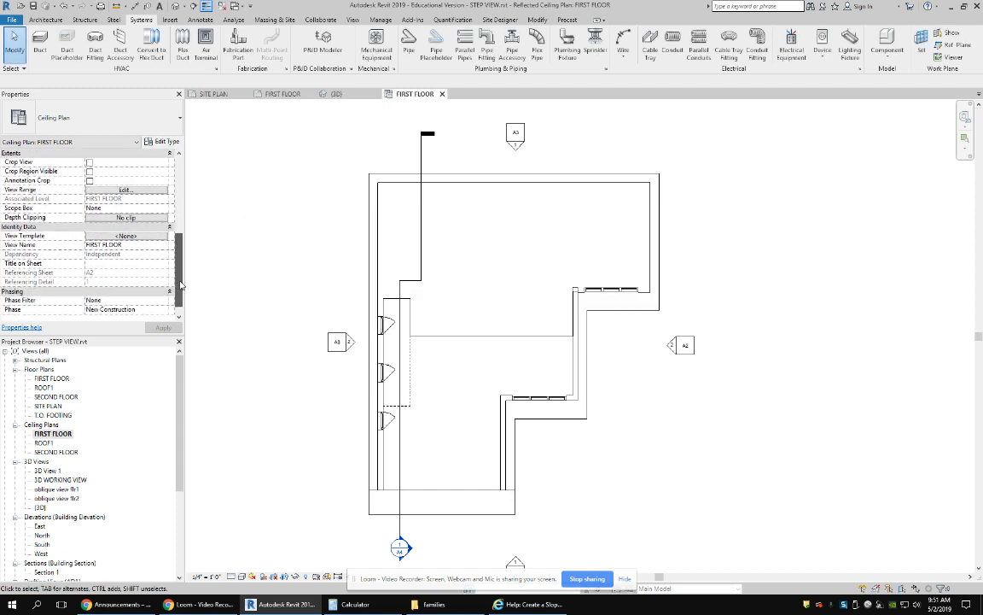
pyautogui.scroll(3, 179, 269)
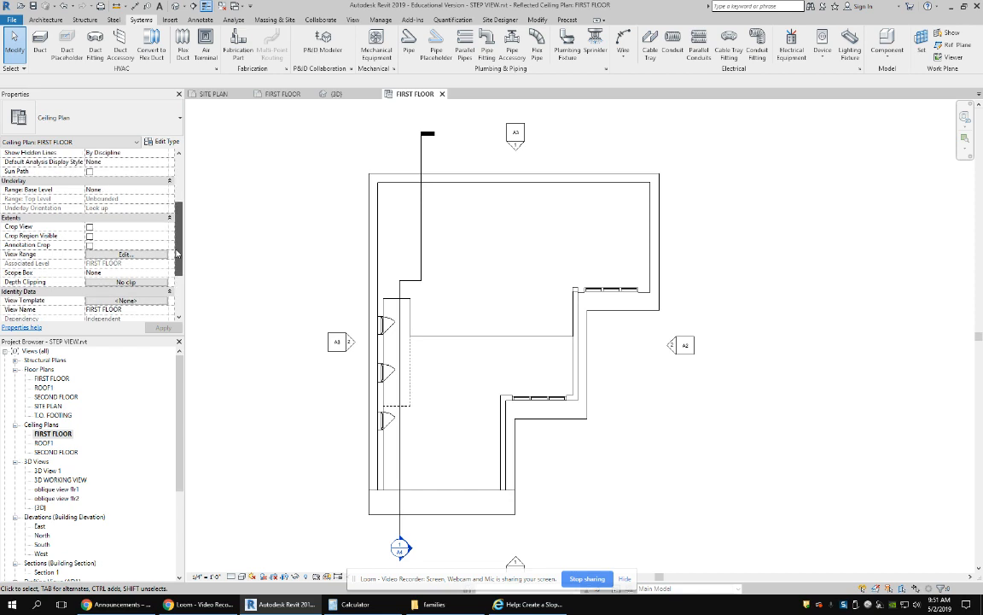
pyautogui.scroll(1, 178, 254)
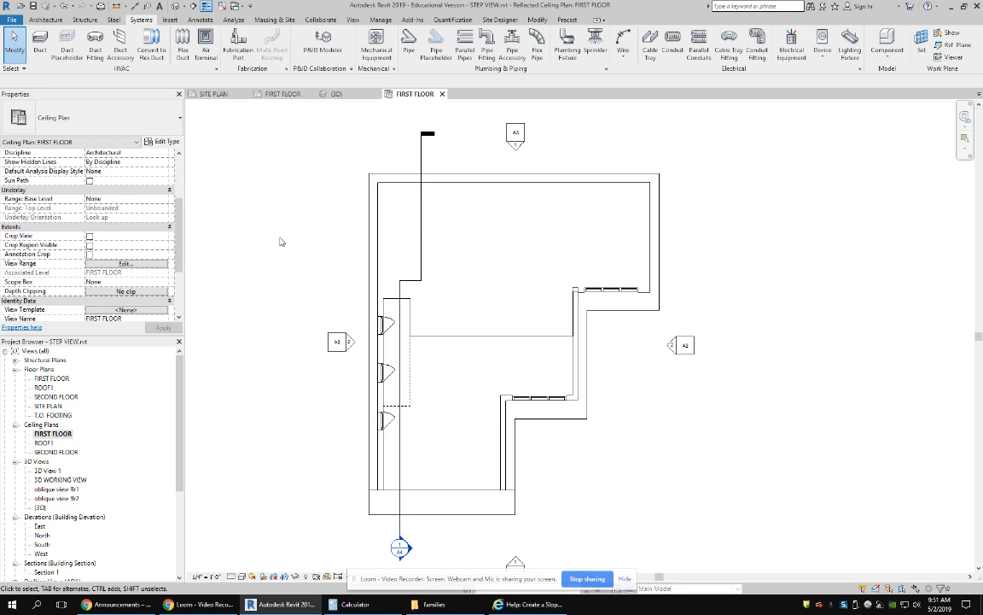
# - Turn on the Light Source subcategory of Lighting Fixtures in the ceiling plan's visibility/graphics overrides
pyautogui.press('v')
pyautogui.press('g')
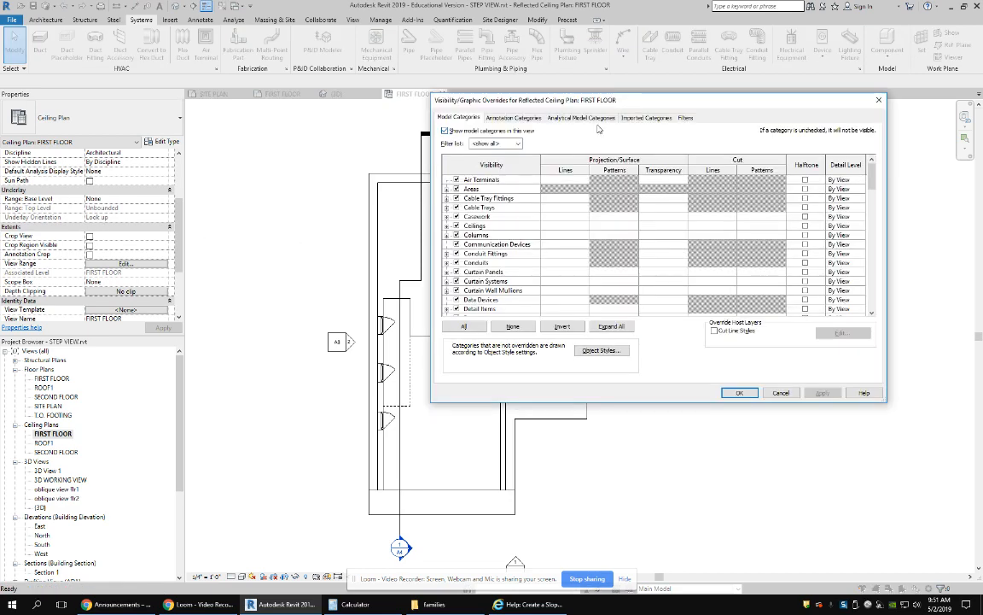
pyautogui.moveTo(650, 105); pyautogui.dragTo(450, 121)
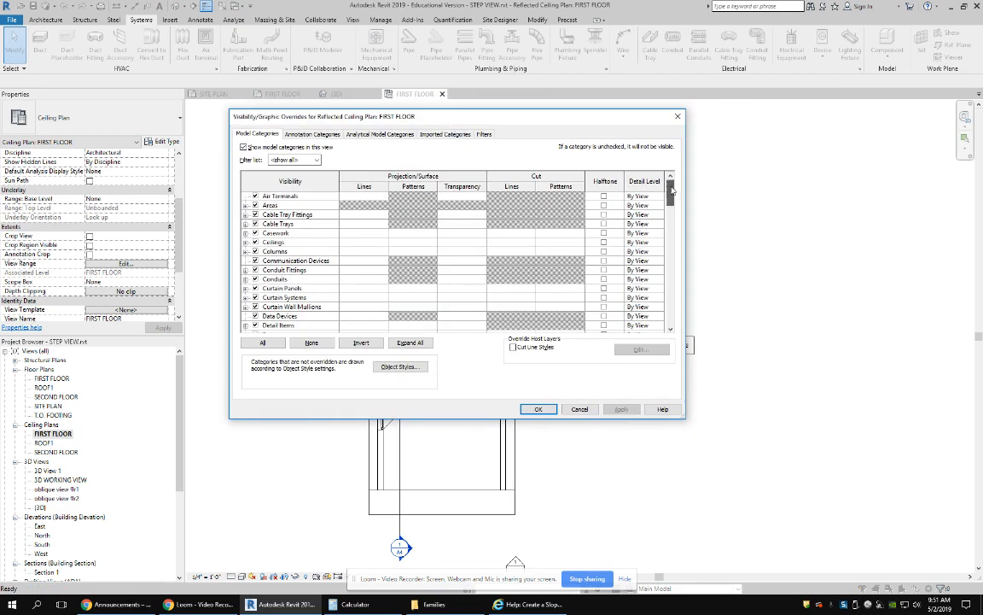
pyautogui.scroll(-5, 662, 215)
pyautogui.scroll(-5, 663, 215)
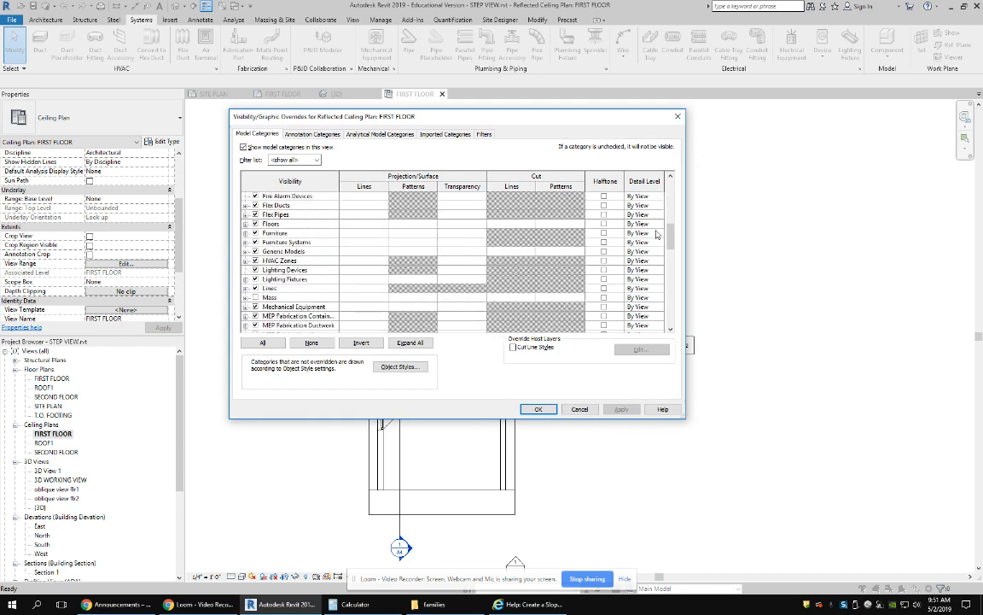
pyautogui.click(246, 280)
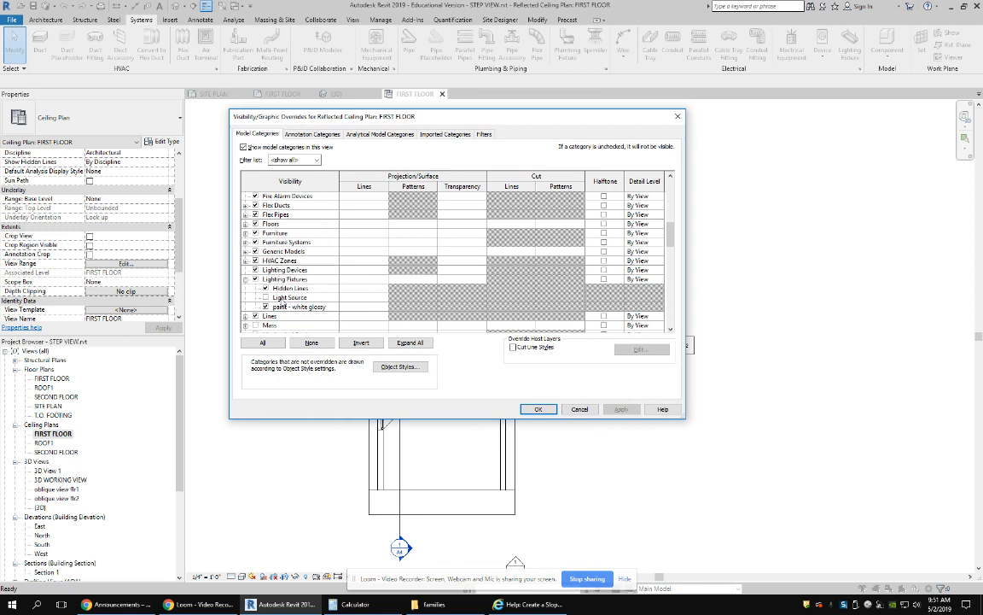
pyautogui.click(265, 297)
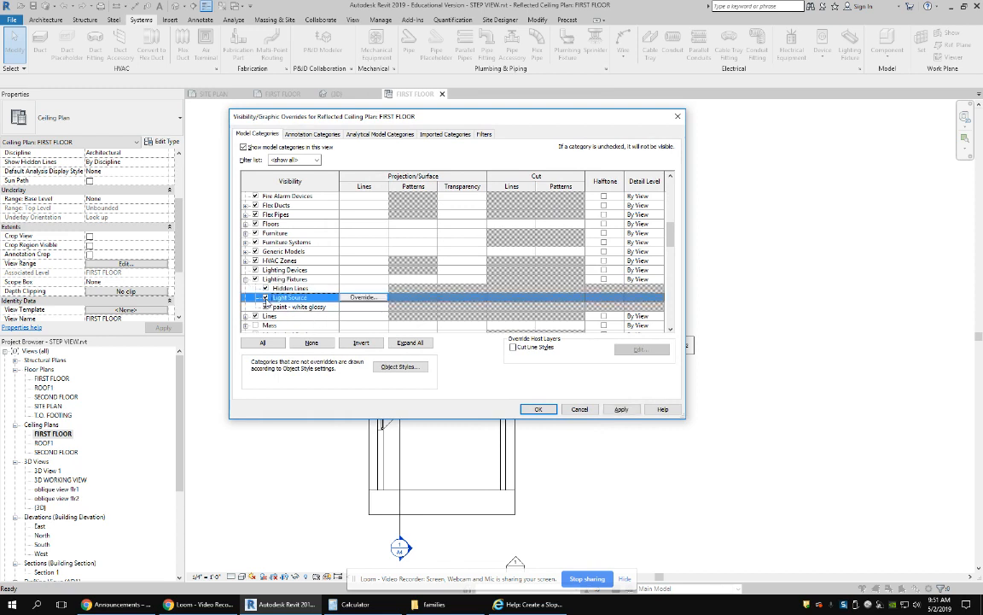
pyautogui.click(613, 412)
pyautogui.click(540, 411)
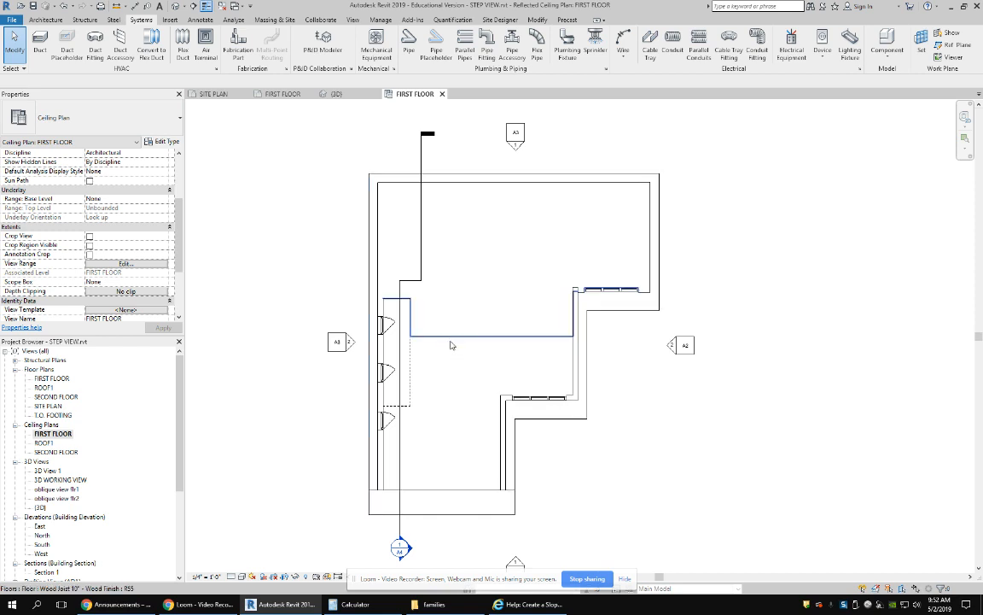
# - Open the 3D WORKING VIEW and hide the topography surface in that view
pyautogui.scroll(-2, 169, 442)
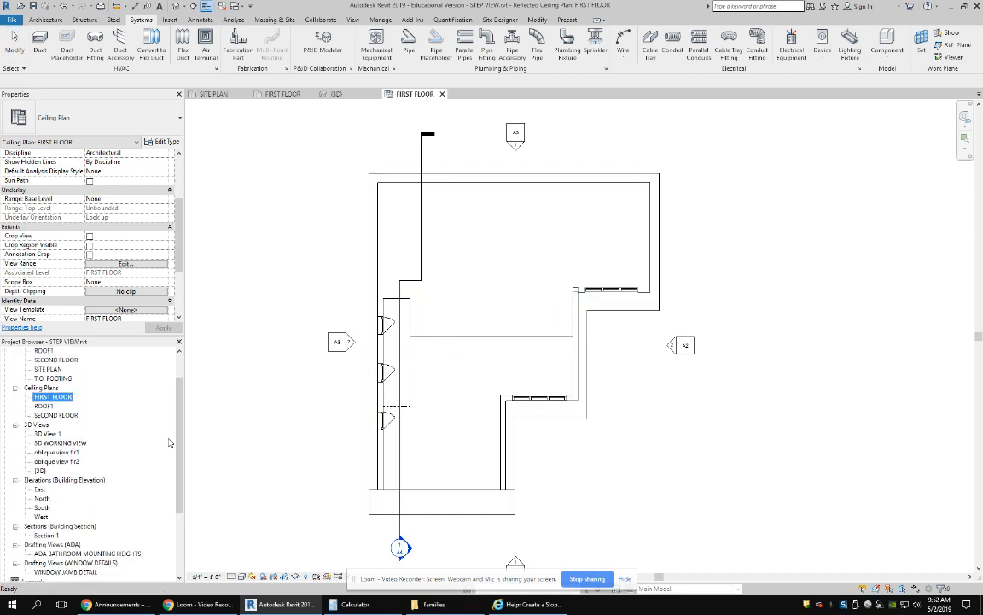
pyautogui.doubleClick(65, 444)
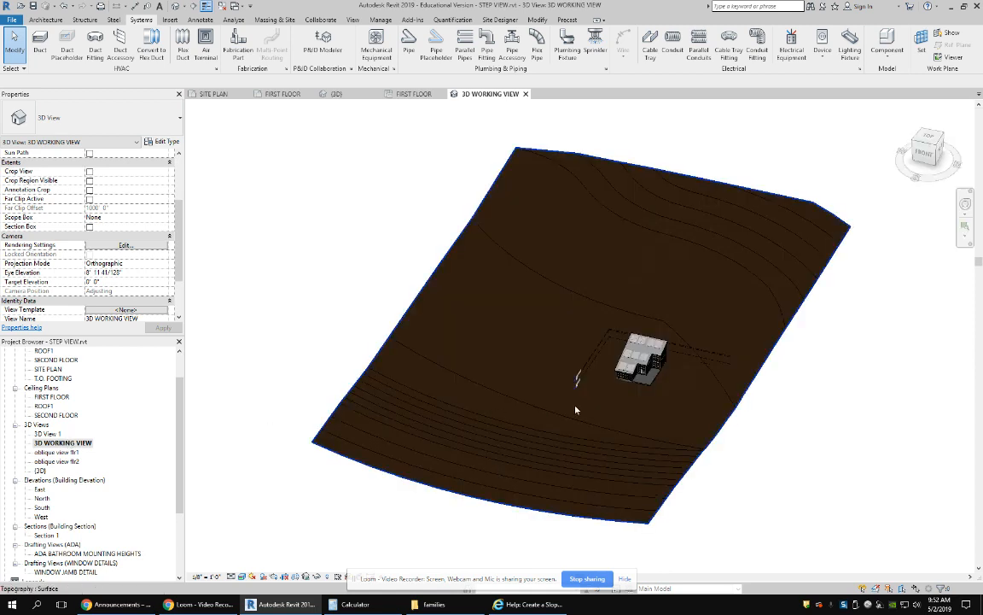
pyautogui.keyDown('shift'); pyautogui.moveTo(665, 395); pyautogui.dragTo(605, 427, button='middle'); pyautogui.keyUp('shift')
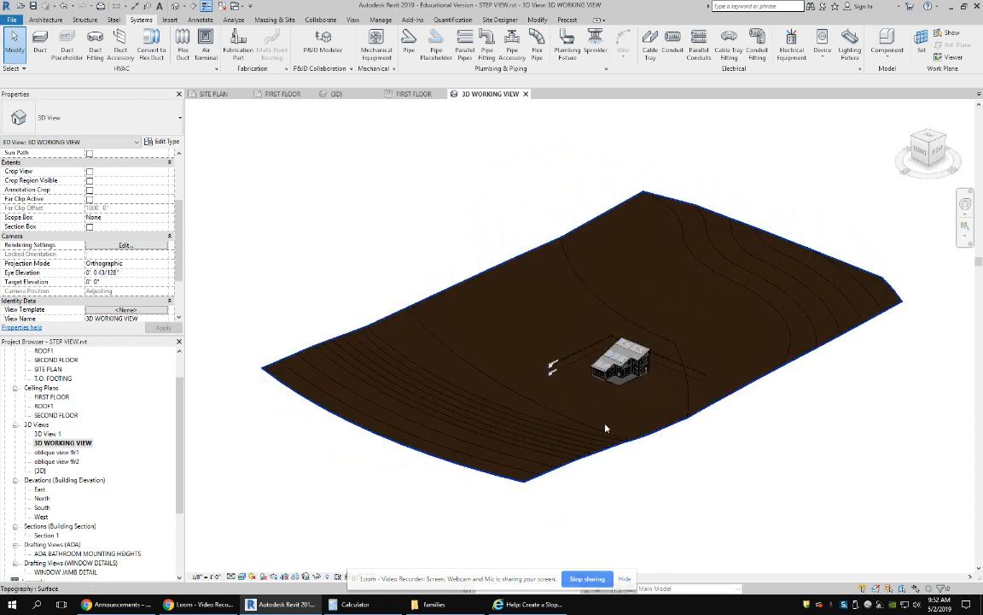
pyautogui.click(603, 452)
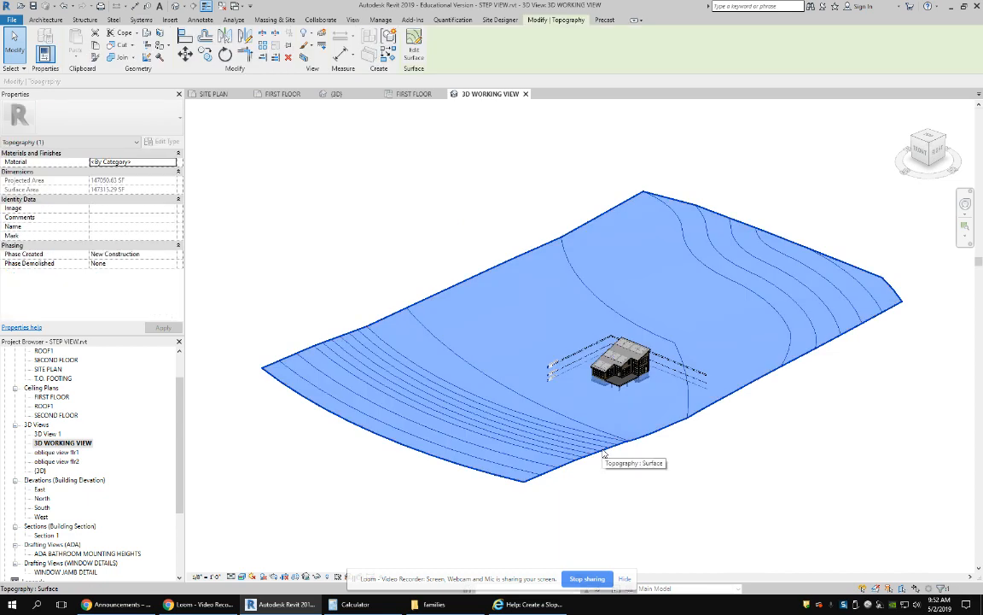
pyautogui.rightClick(603, 453)
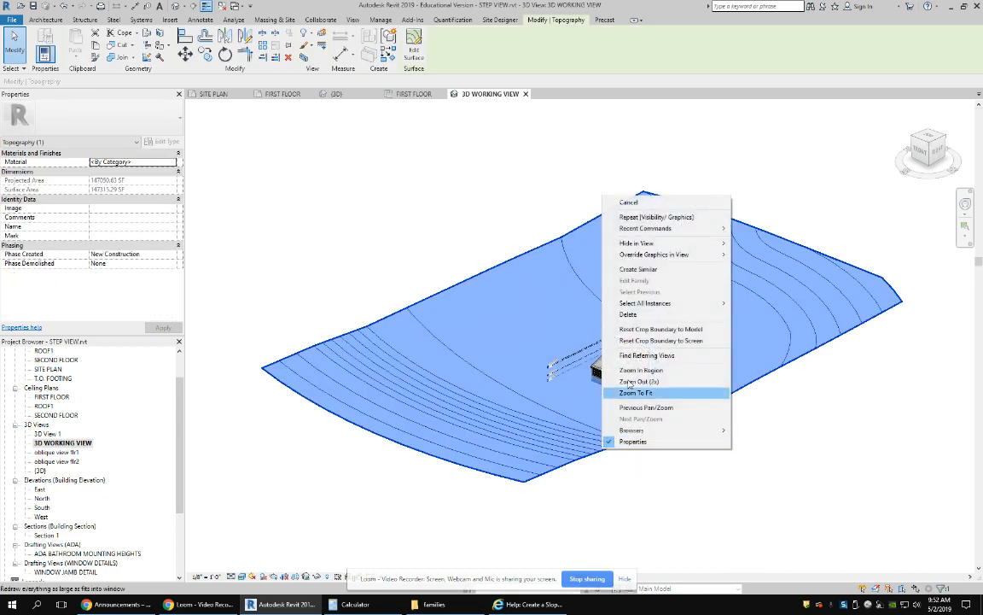
pyautogui.click(755, 245)
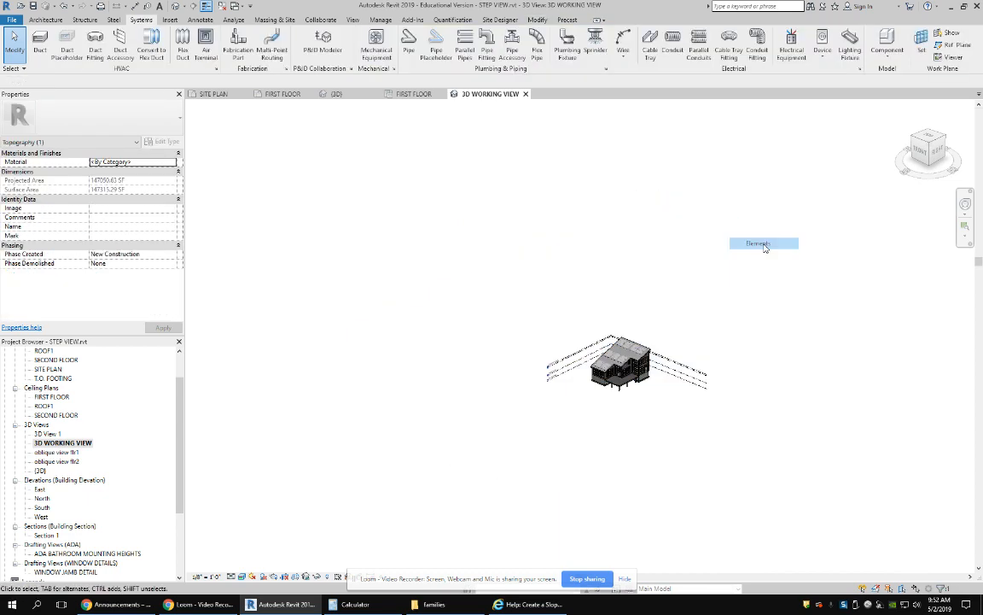
# - Enable the section box in the 3D view and pull its east face inward to cut the house open through the kitchen island
pyautogui.scroll(5, 511, 320)
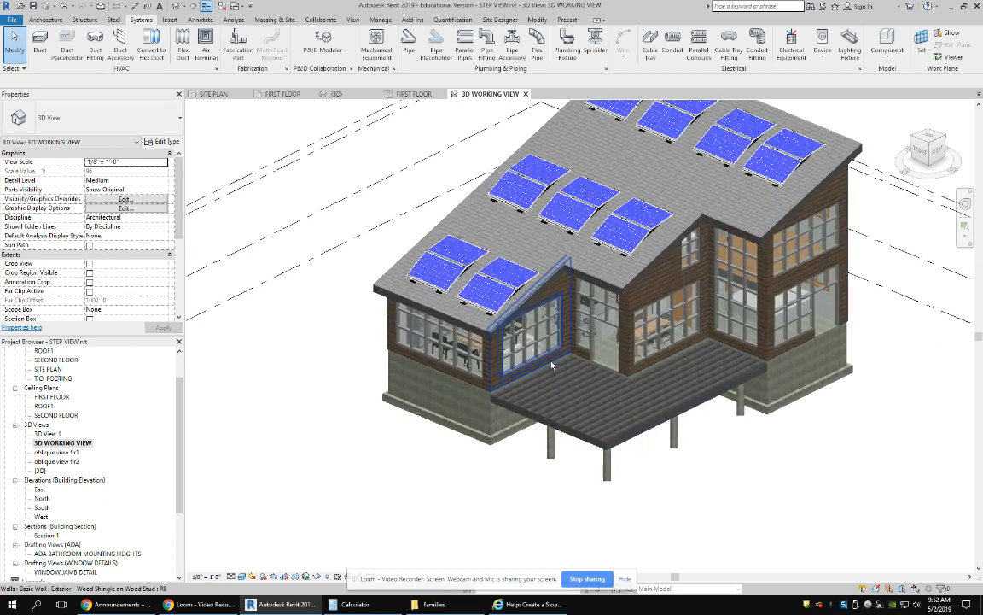
pyautogui.scroll(-3, 495, 324)
pyautogui.scroll(-1, 170, 252)
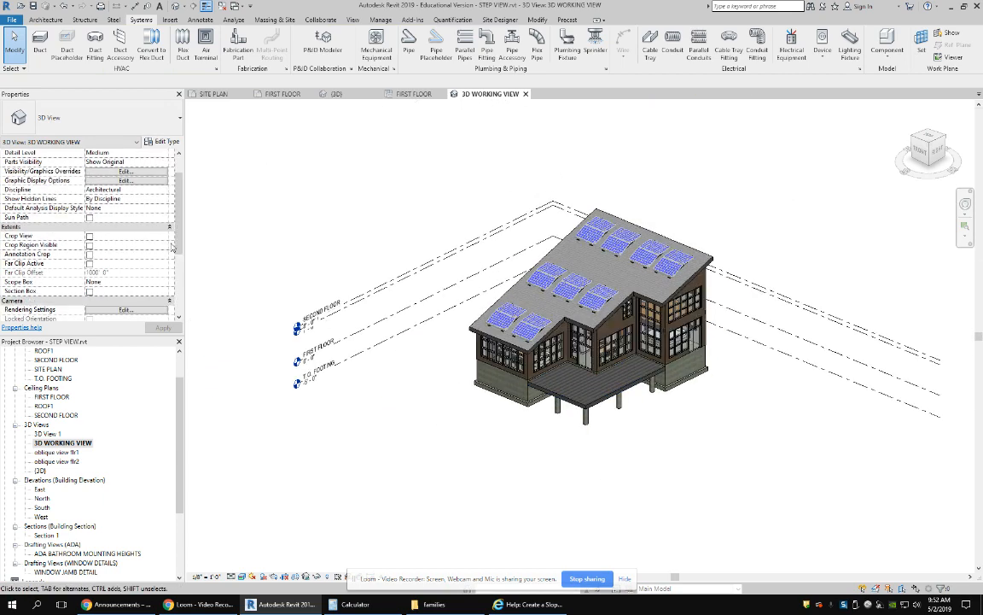
pyautogui.click(89, 291)
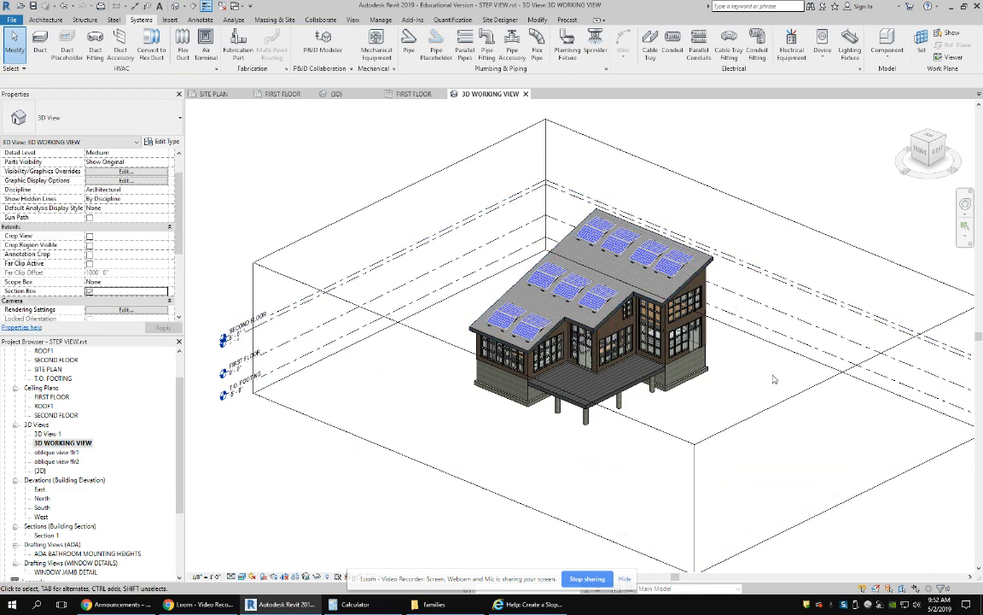
pyautogui.click(759, 399)
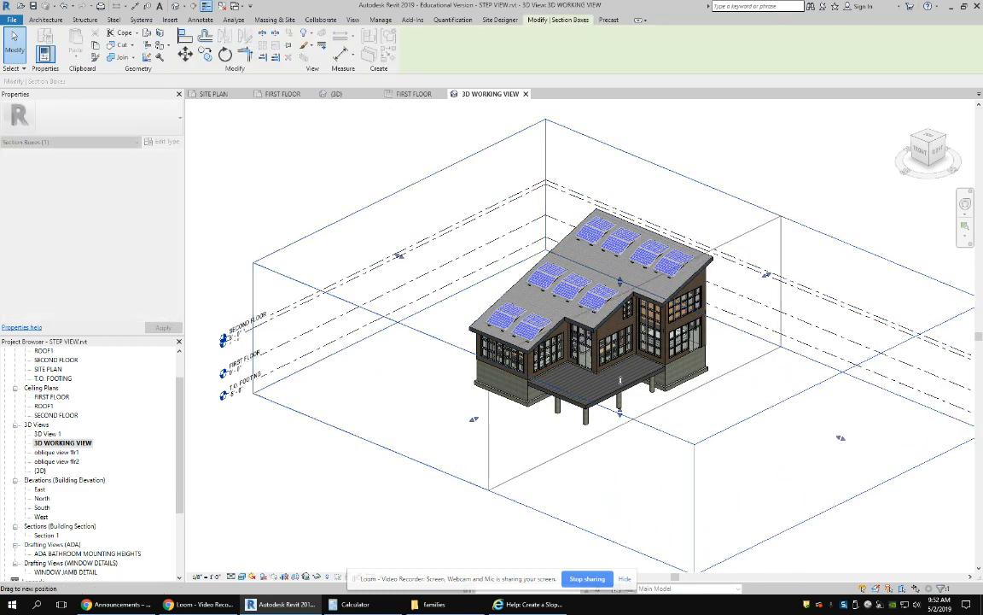
pyautogui.moveTo(606, 374); pyautogui.dragTo(623, 350)
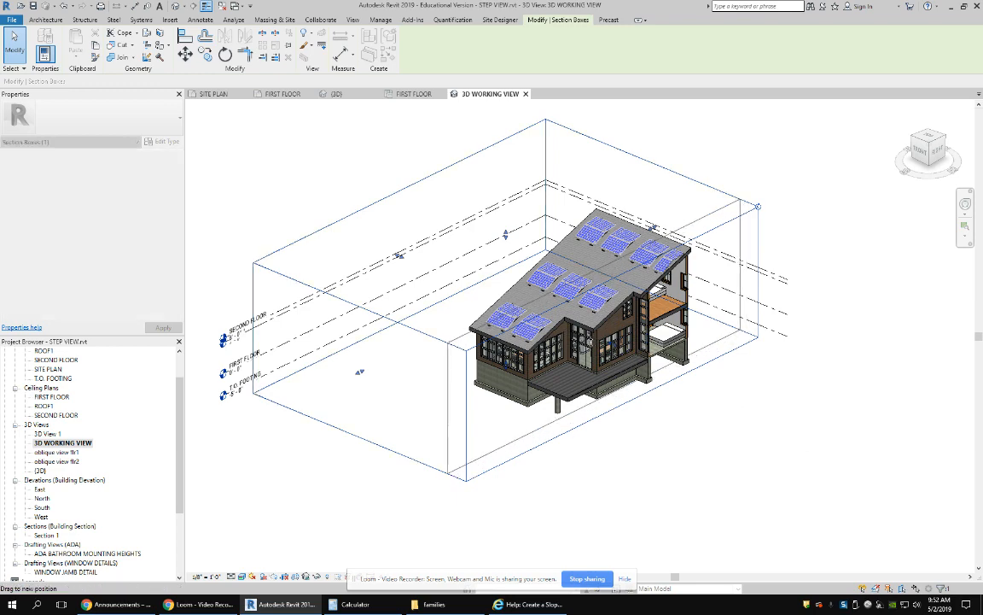
pyautogui.keyDown('shift'); pyautogui.moveTo(538, 319); pyautogui.dragTo(596, 329, button='middle'); pyautogui.keyUp('shift')
pyautogui.scroll(5, 598, 323)
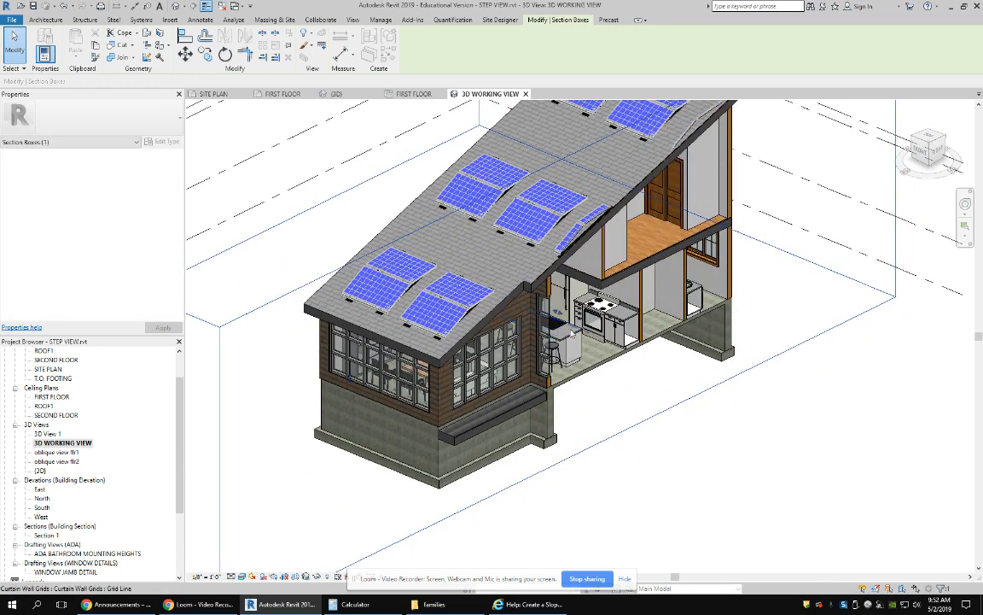
pyautogui.moveTo(558, 313); pyautogui.dragTo(537, 309)
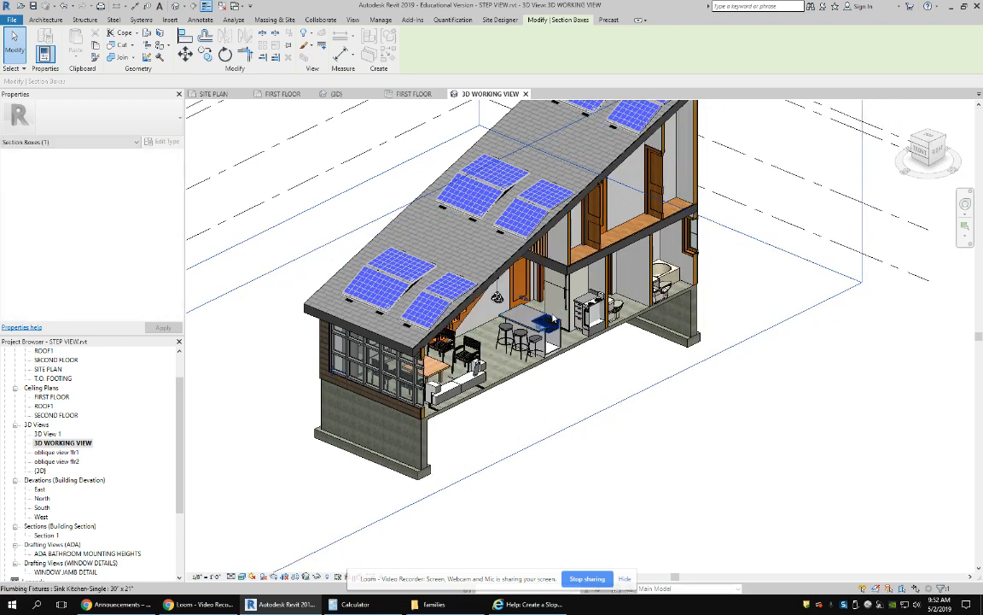
# - Select the pendant light hanging near the stairs and review its instance and type properties
pyautogui.scroll(2, 518, 322)
pyautogui.keyDown('shift'); pyautogui.moveTo(527, 326); pyautogui.dragTo(461, 248, button='middle'); pyautogui.keyUp('shift')
pyautogui.scroll(3, 456, 243)
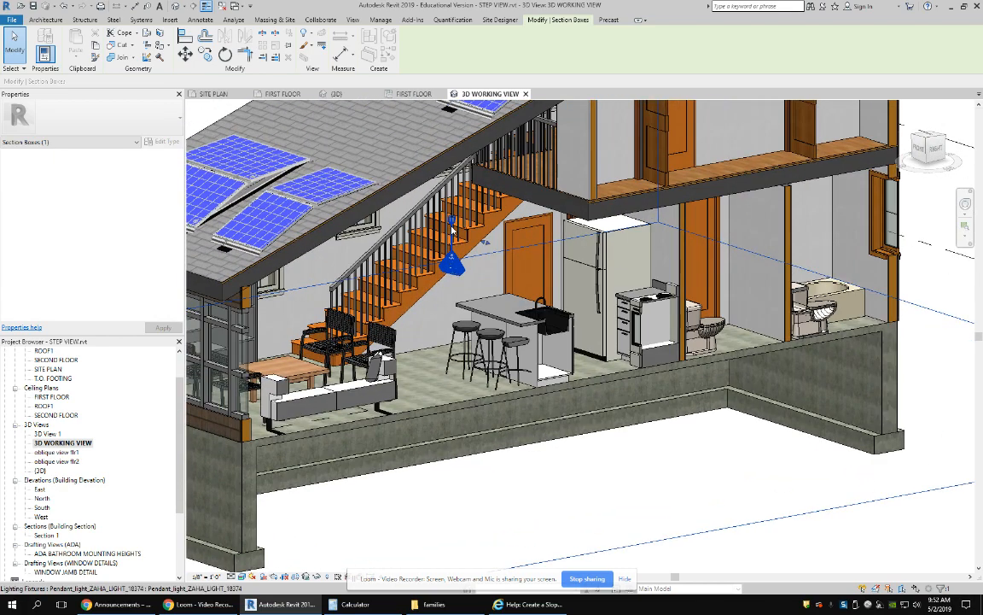
pyautogui.click(452, 229)
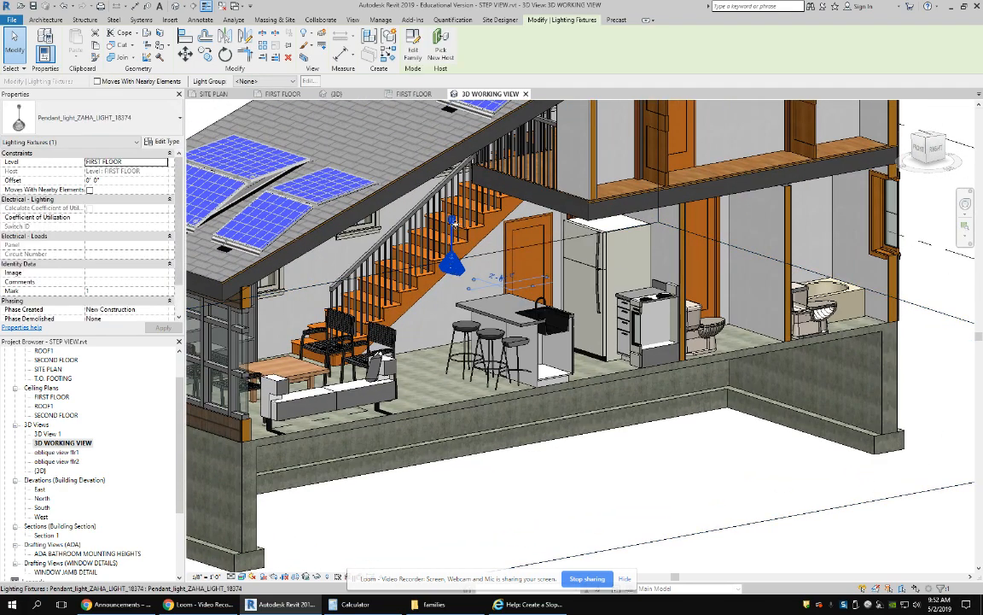
pyautogui.scroll(-2, 175, 243)
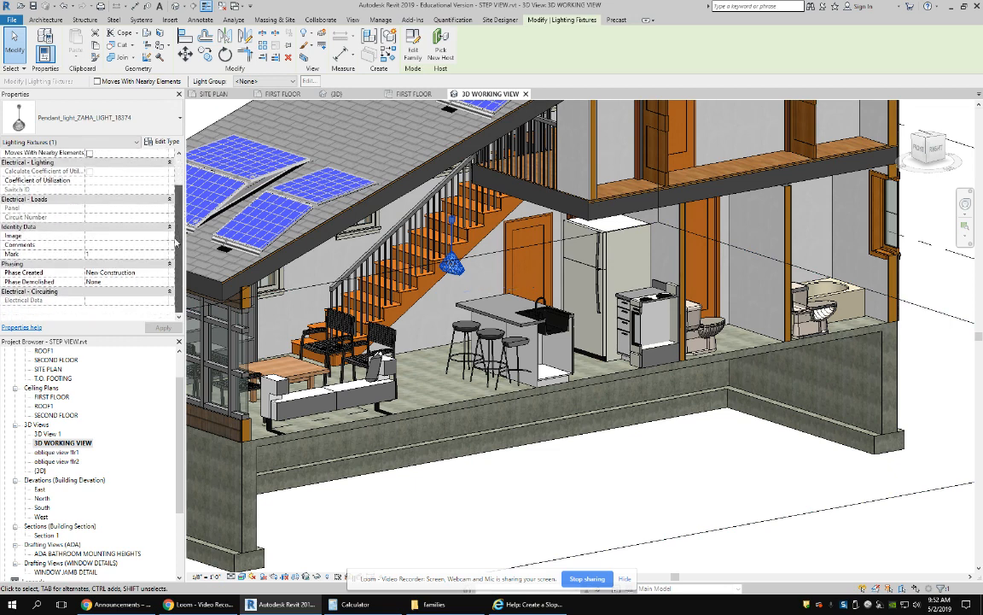
pyautogui.scroll(2, 174, 243)
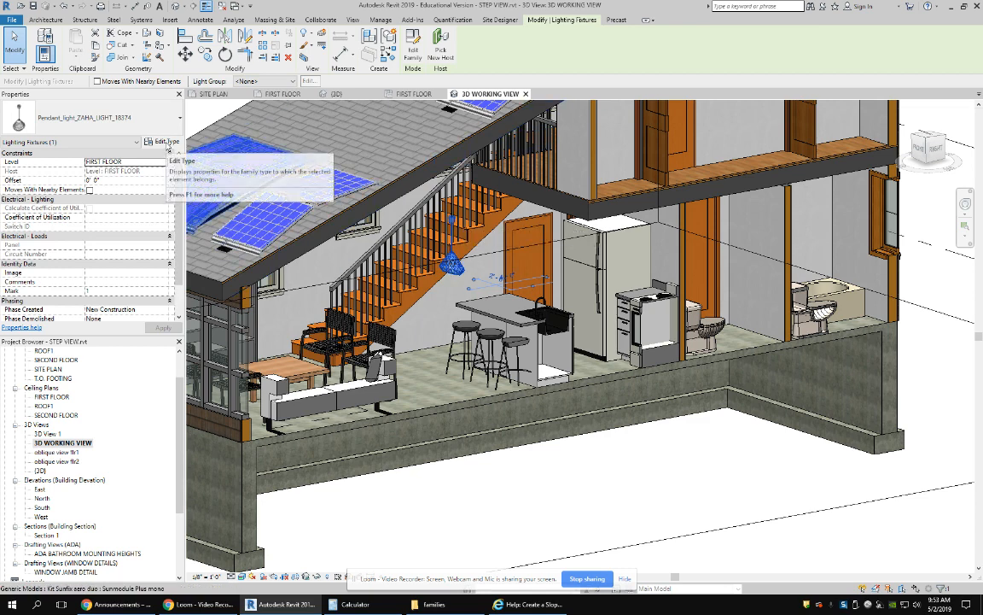
pyautogui.click(166, 143)
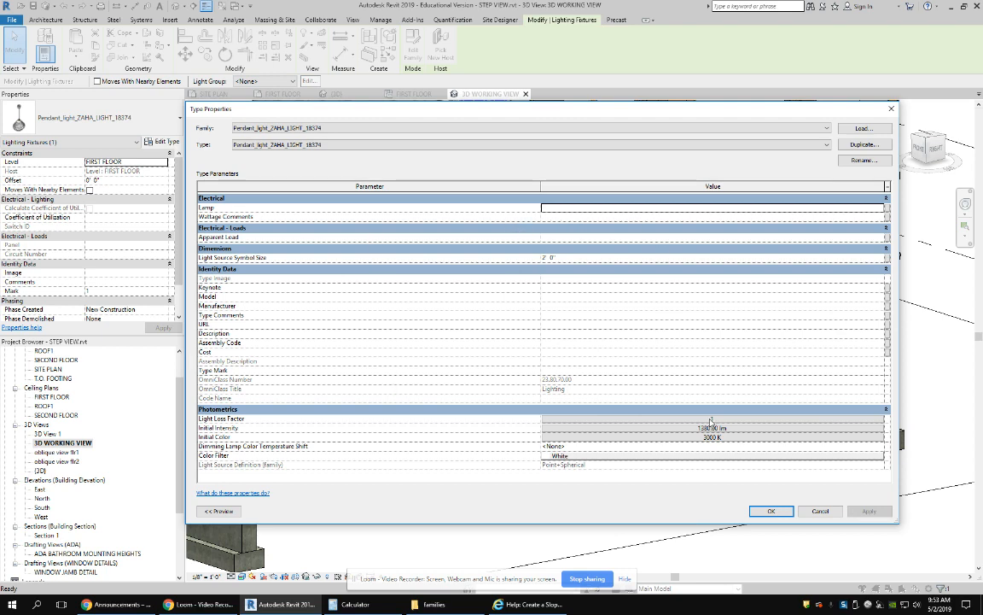
pyautogui.click(820, 511)
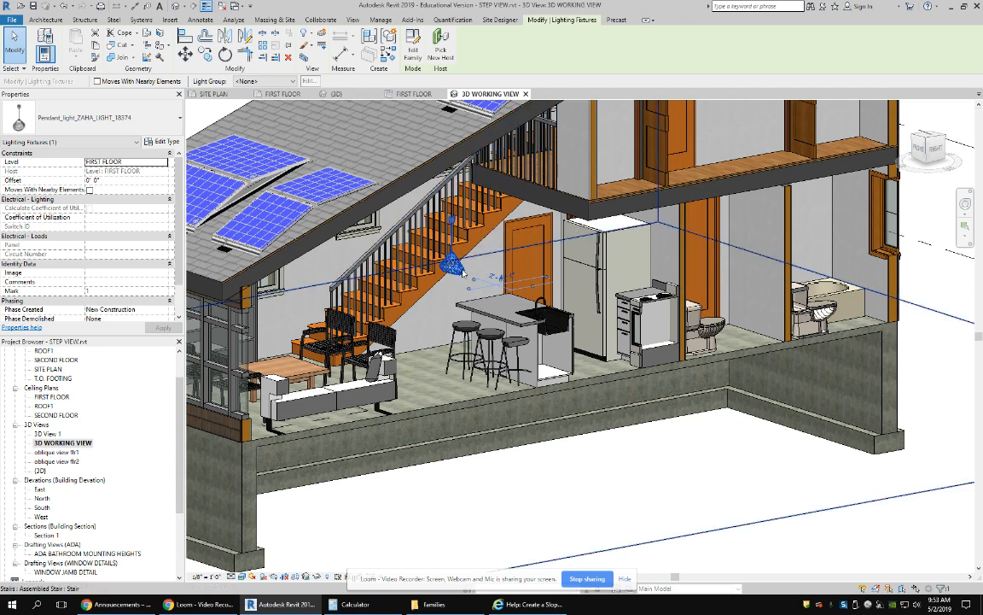
# - Set the pendant light's offset from the first floor level to 2'-0" and return to the FIRST FLOOR ceiling plan
pyautogui.click(125, 182)
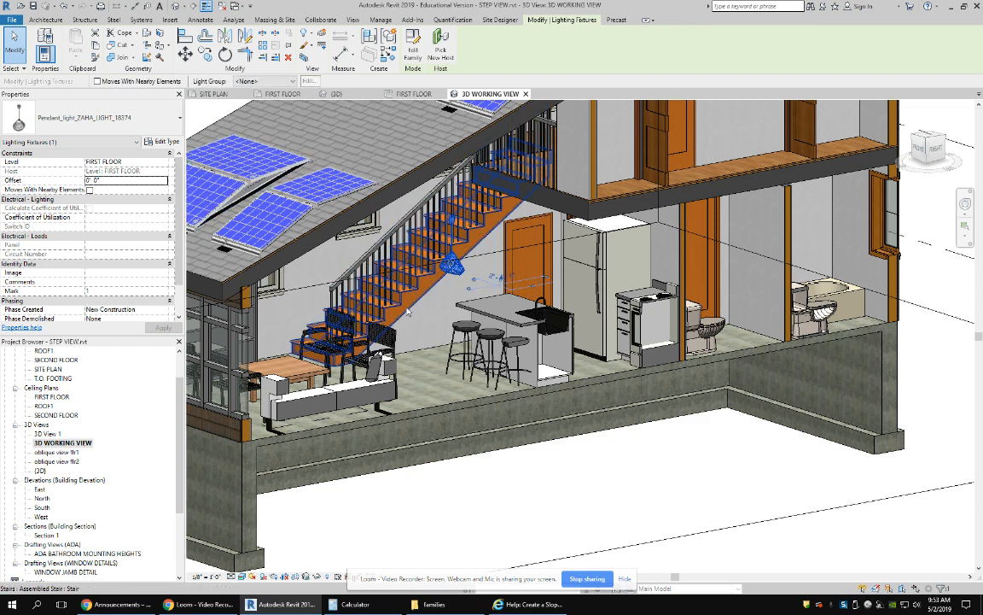
pyautogui.click(128, 180)
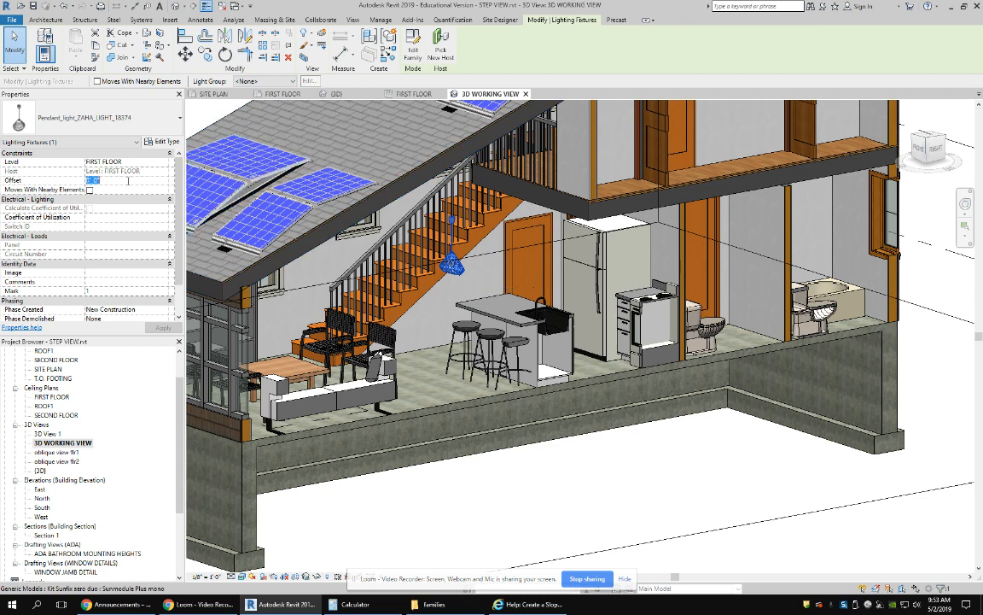
pyautogui.write('2')
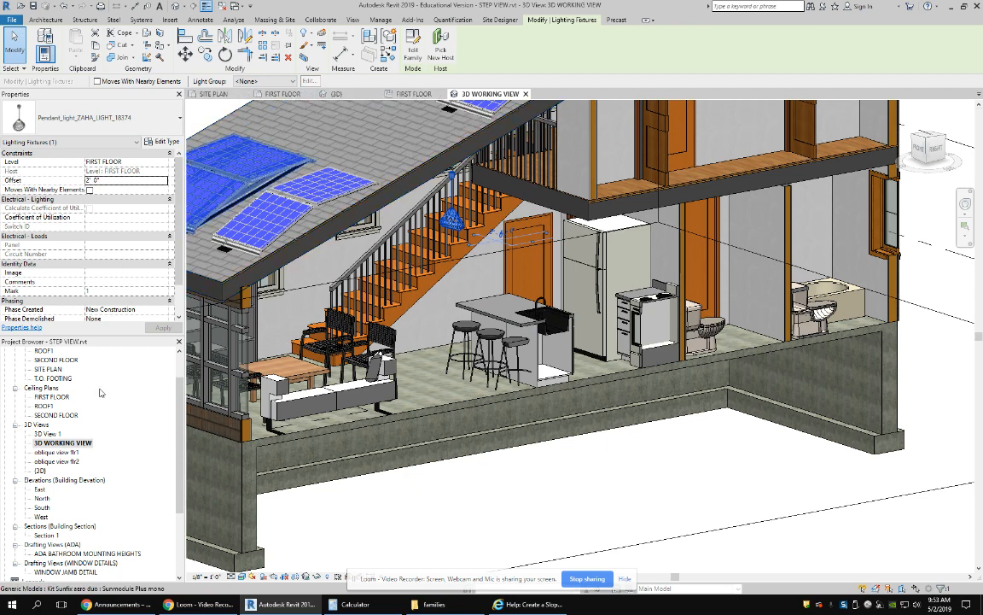
pyautogui.doubleClick(51, 396)
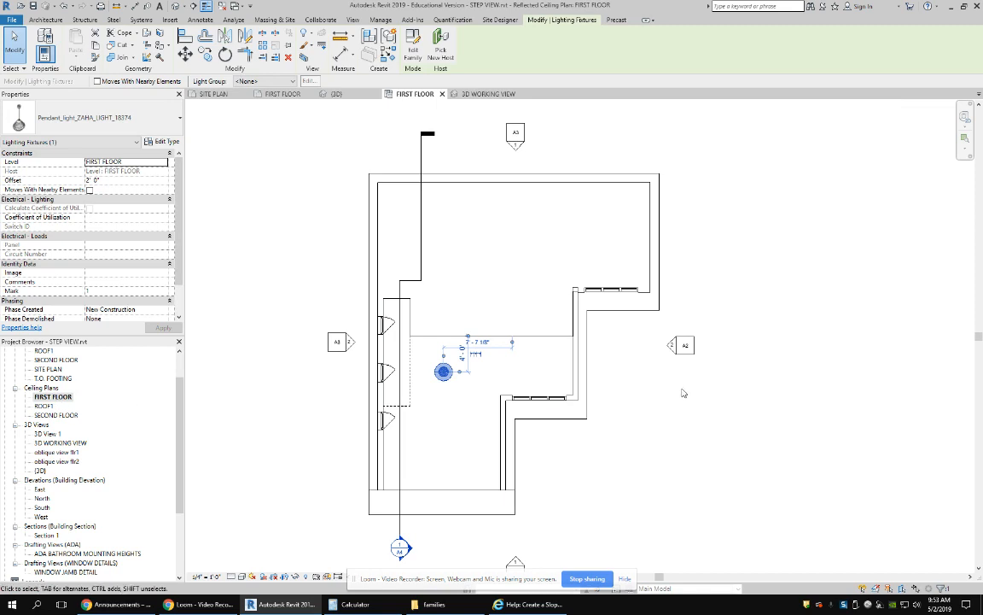
pyautogui.click(471, 376)
pyautogui.scroll(4, 470, 376)
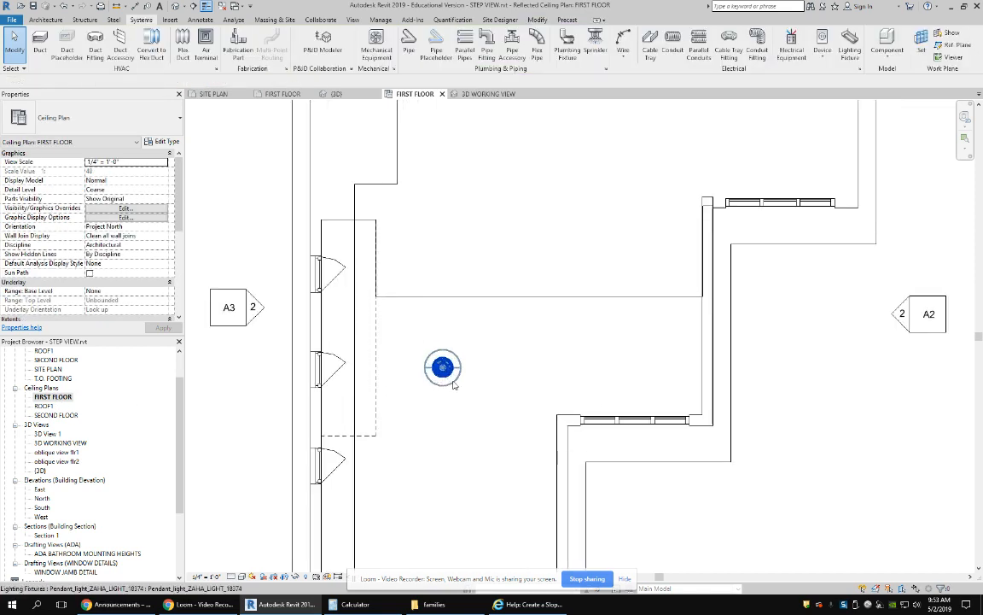
pyautogui.scroll(-2, 500, 378)
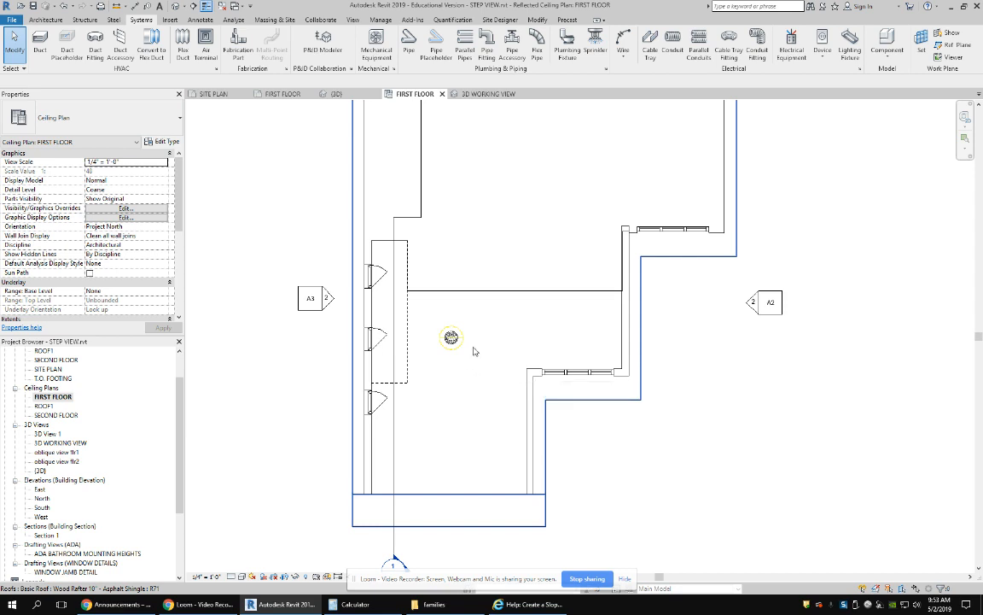
pyautogui.click(443, 340)
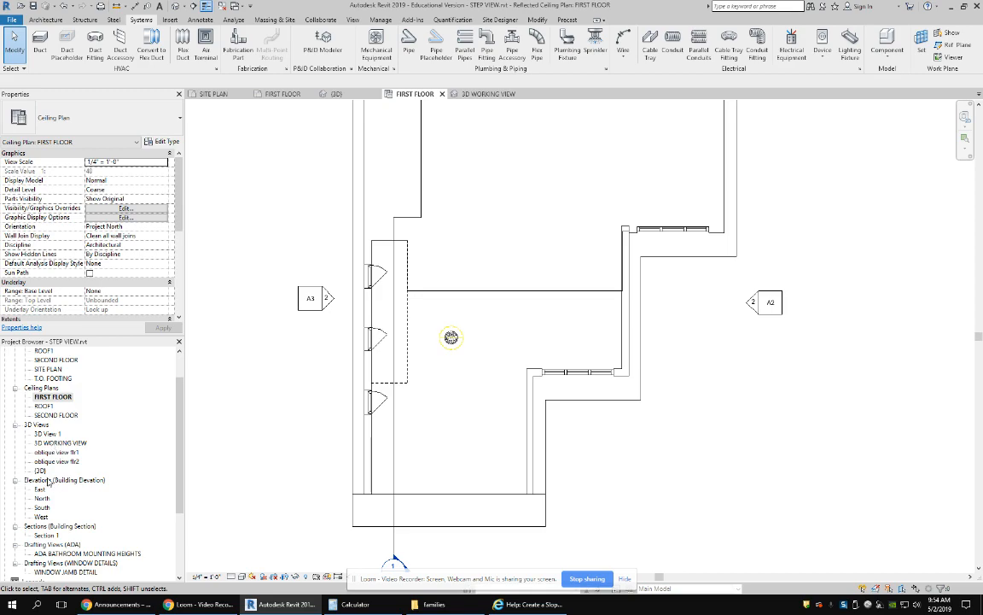
# - In the 3D WORKING VIEW, select the pendant light near the stairs and open its family for editing
pyautogui.doubleClick(58, 442)
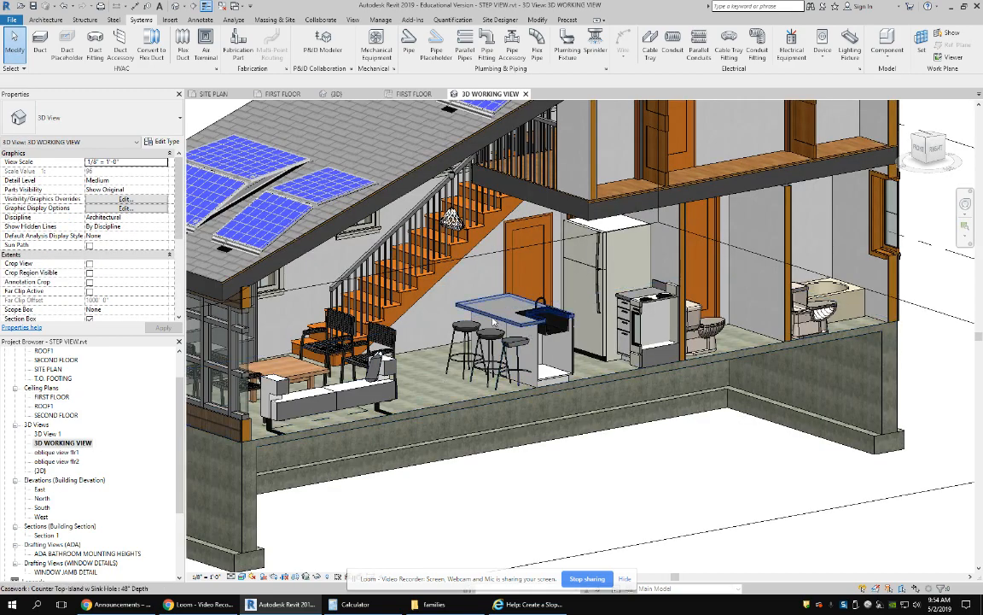
pyautogui.scroll(3, 435, 256)
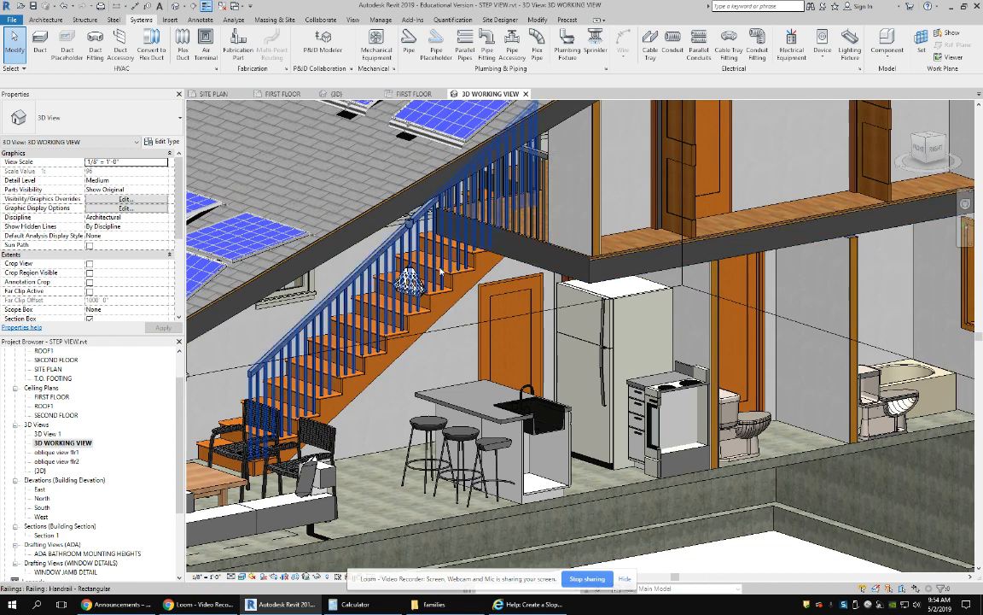
pyautogui.click(410, 223)
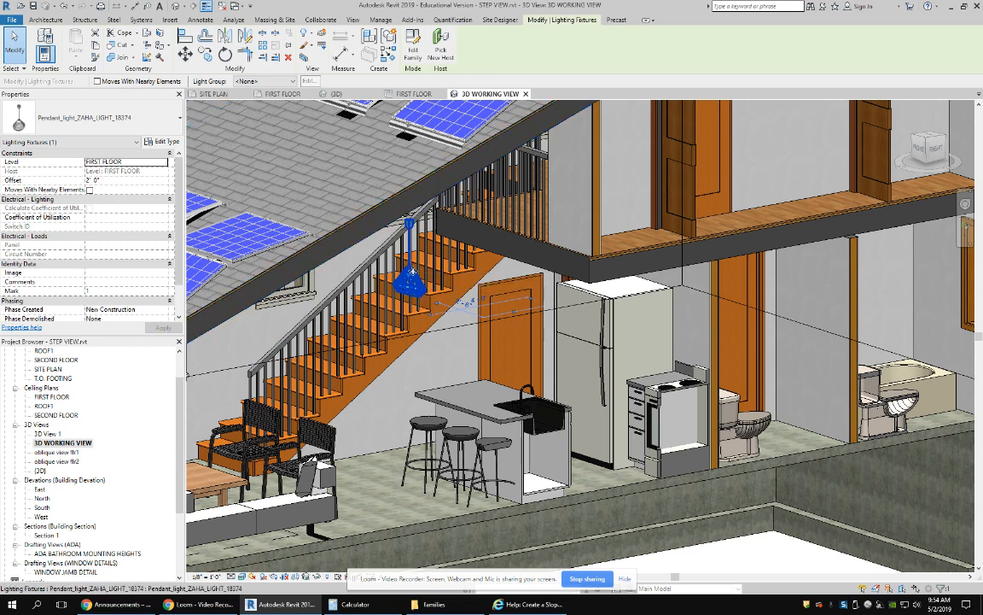
pyautogui.scroll(2, 411, 272)
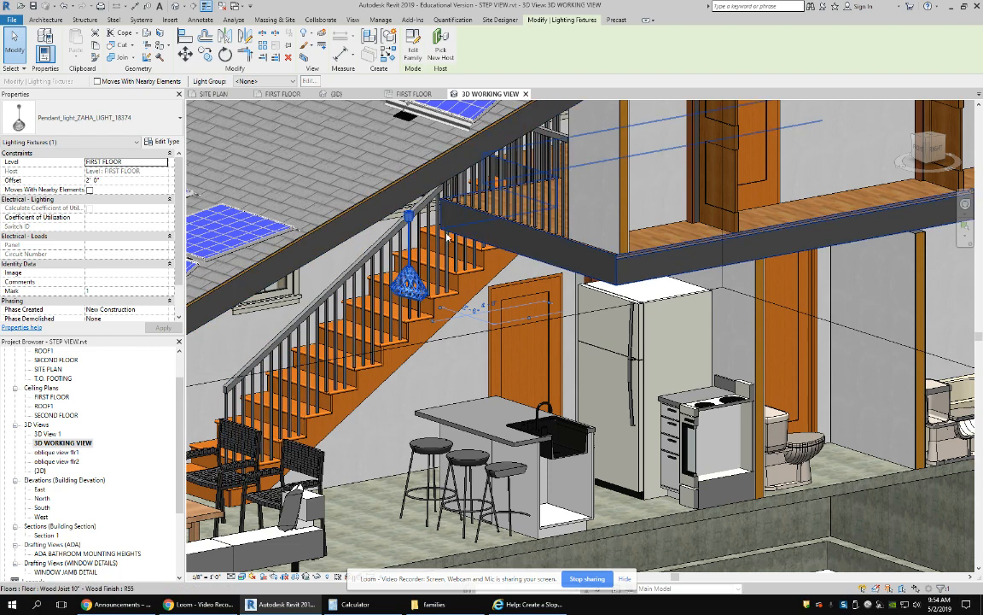
pyautogui.scroll(-4, 436, 272)
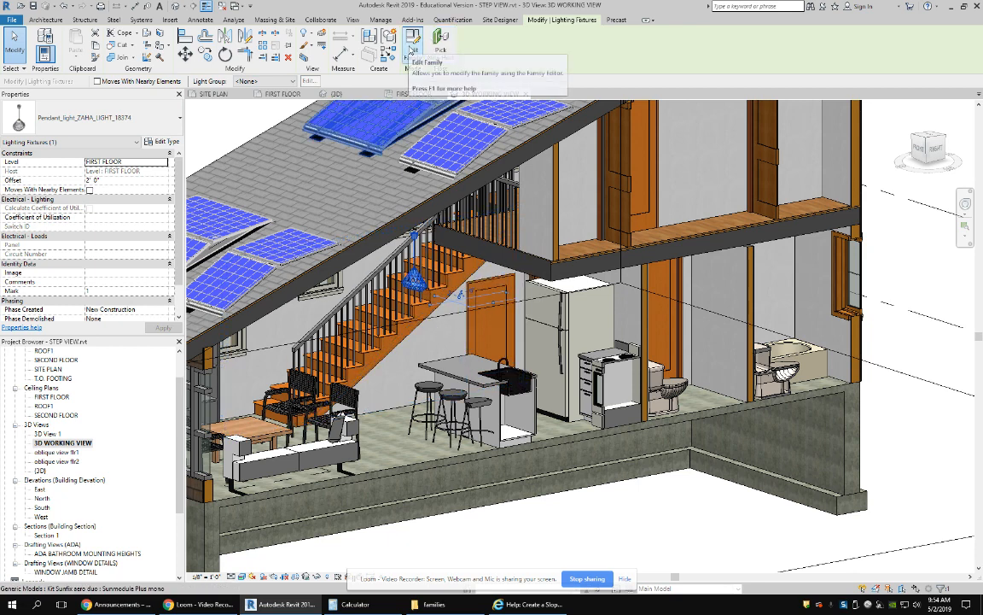
pyautogui.click(410, 52)
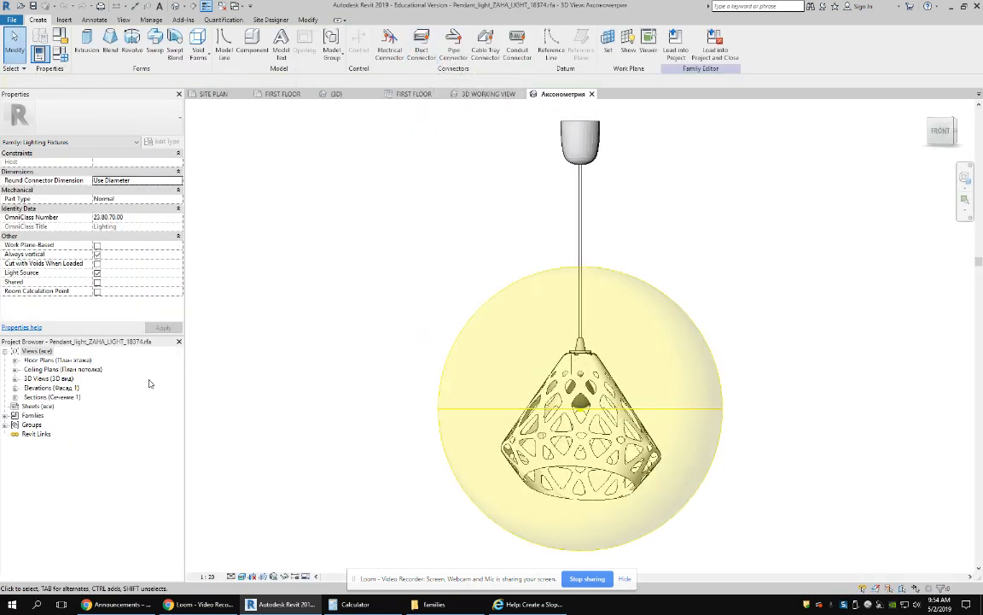
# - Open the Слева elevation view of the pendant light family
pyautogui.click(15, 388)
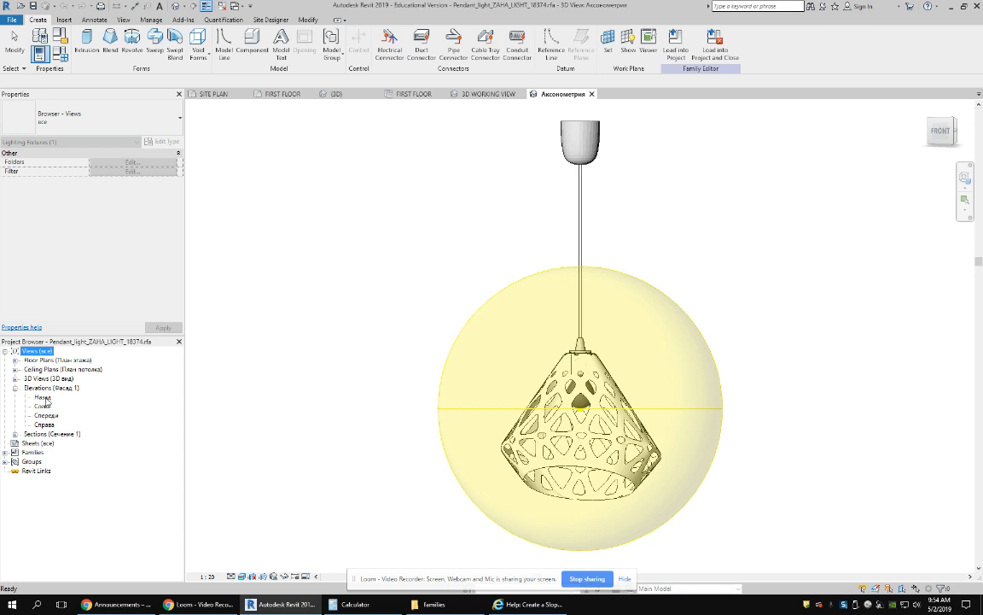
pyautogui.doubleClick(42, 406)
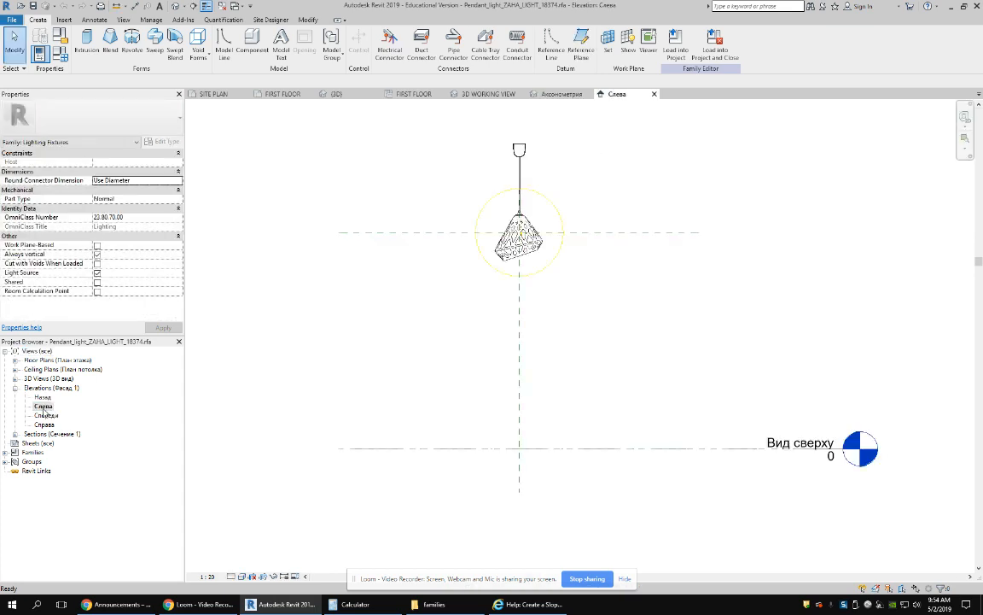
pyautogui.scroll(-1, 574, 198)
pyautogui.moveTo(575, 204); pyautogui.dragTo(544, 265, button='middle')
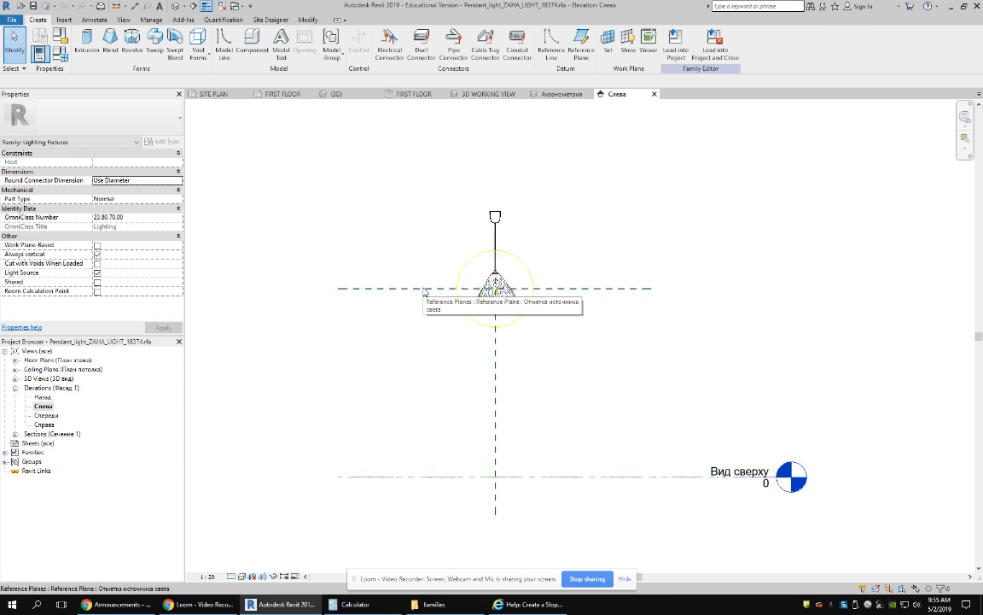
# - Add an aligned dimension from the base level to the horizontal reference plane through the light source
pyautogui.click(93, 19)
pyautogui.click(39, 41)
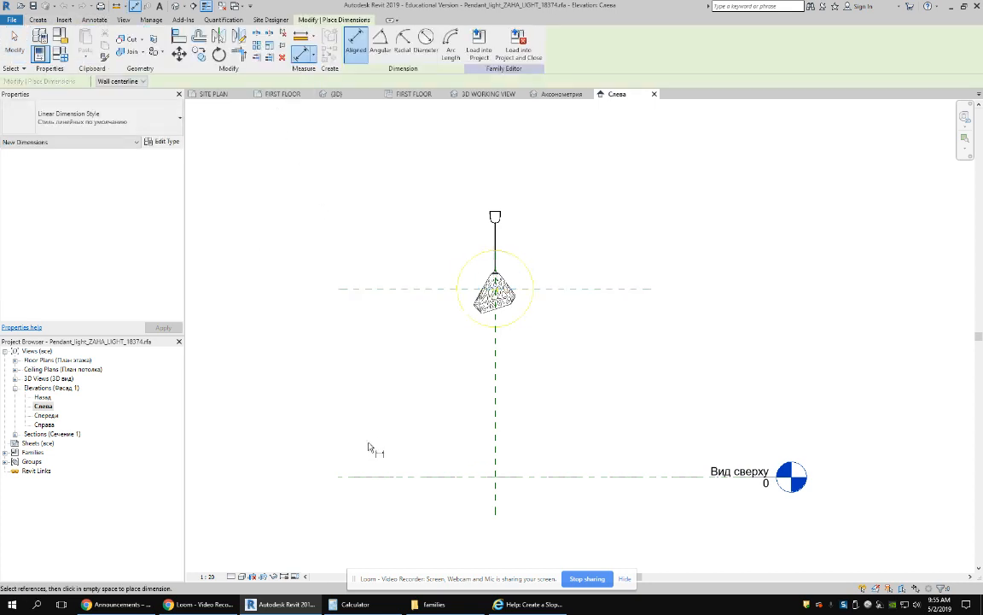
pyautogui.click(374, 475)
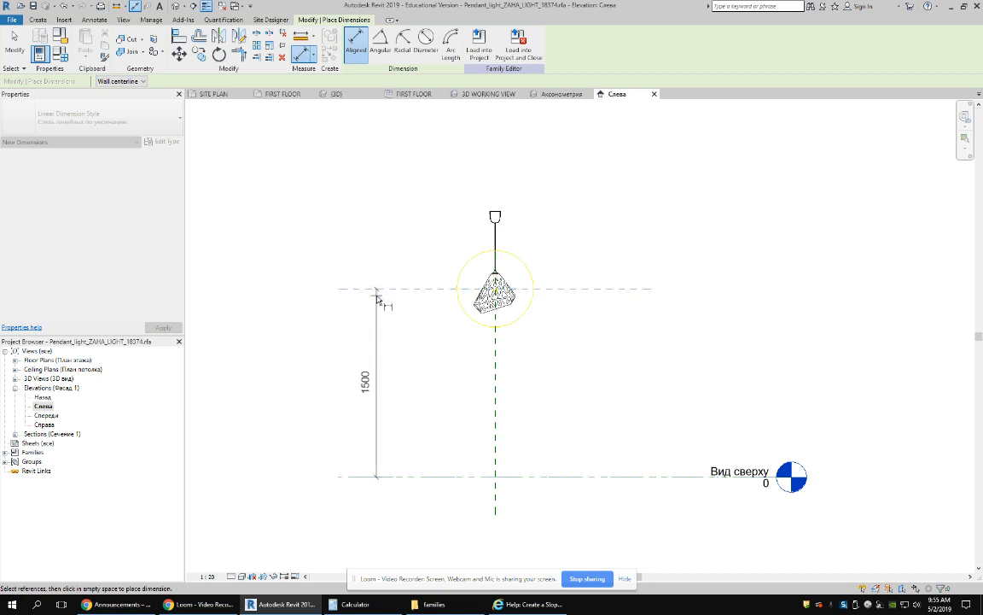
pyautogui.click(376, 295)
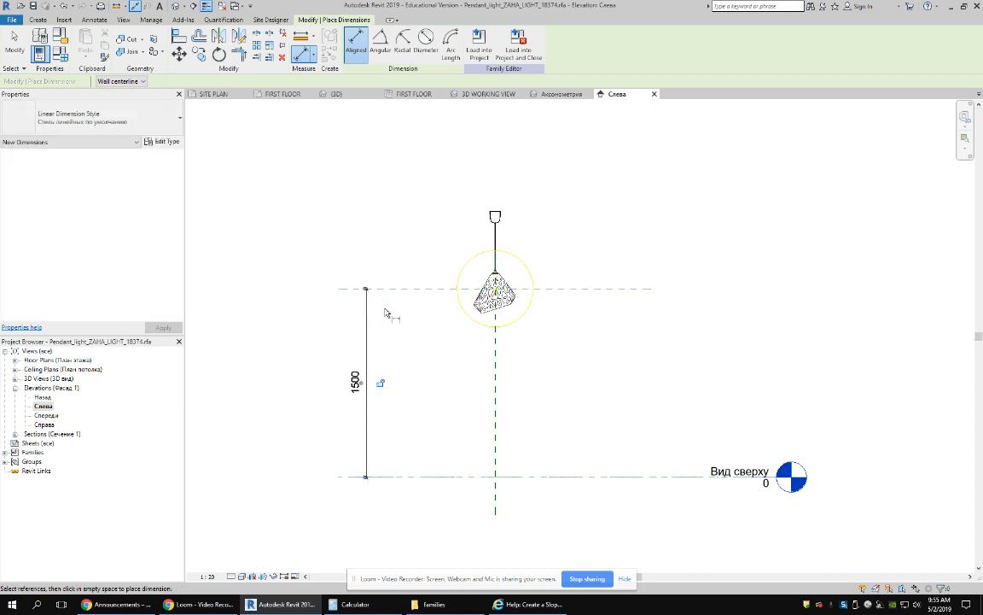
pyautogui.click(355, 394)
pyautogui.press('Escape')
pyautogui.press('Escape')
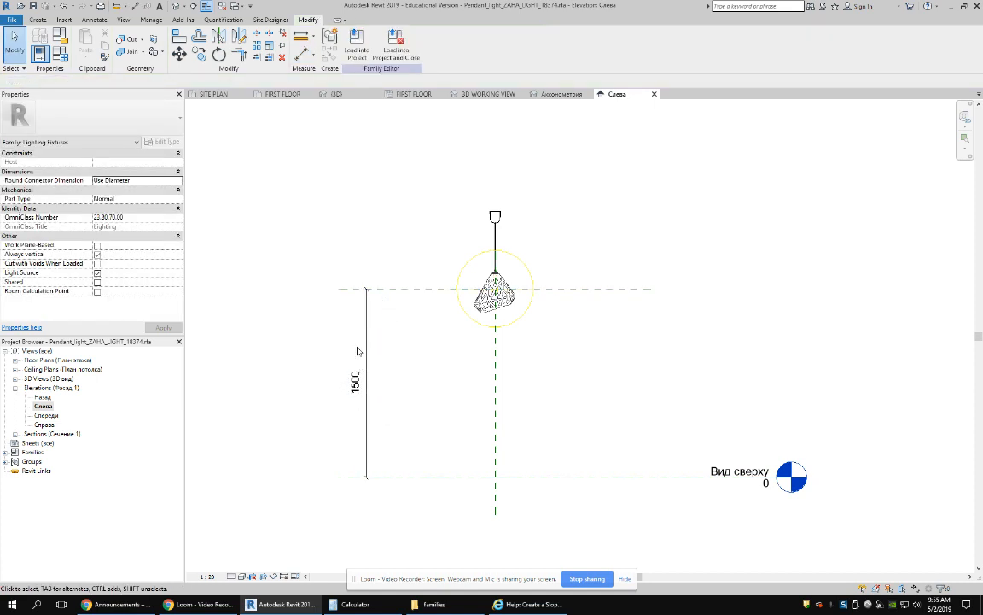
# - Set the family's length units to feet and fractional inches in the Project Units
pyautogui.click(152, 20)
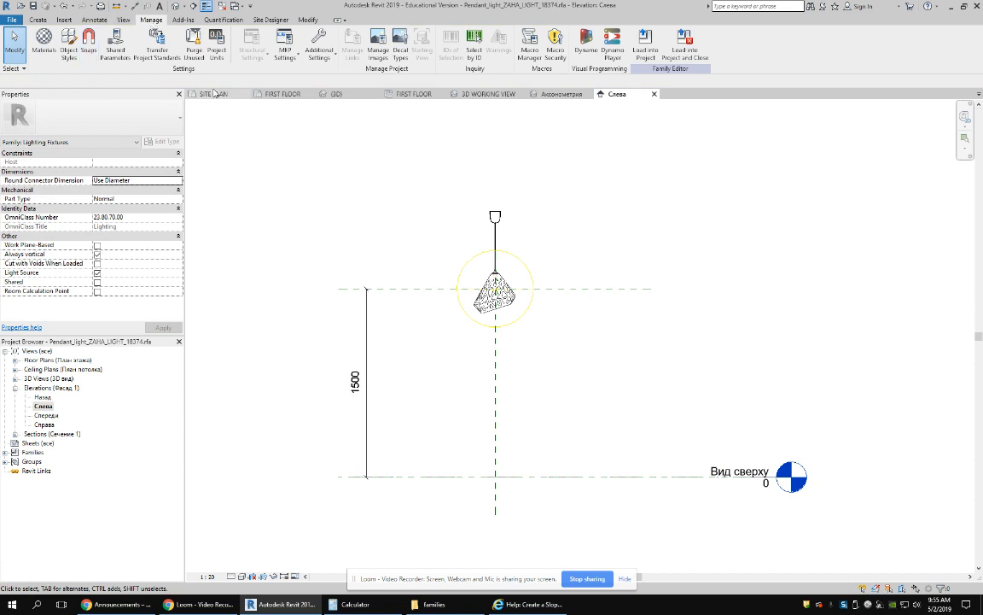
pyautogui.click(216, 55)
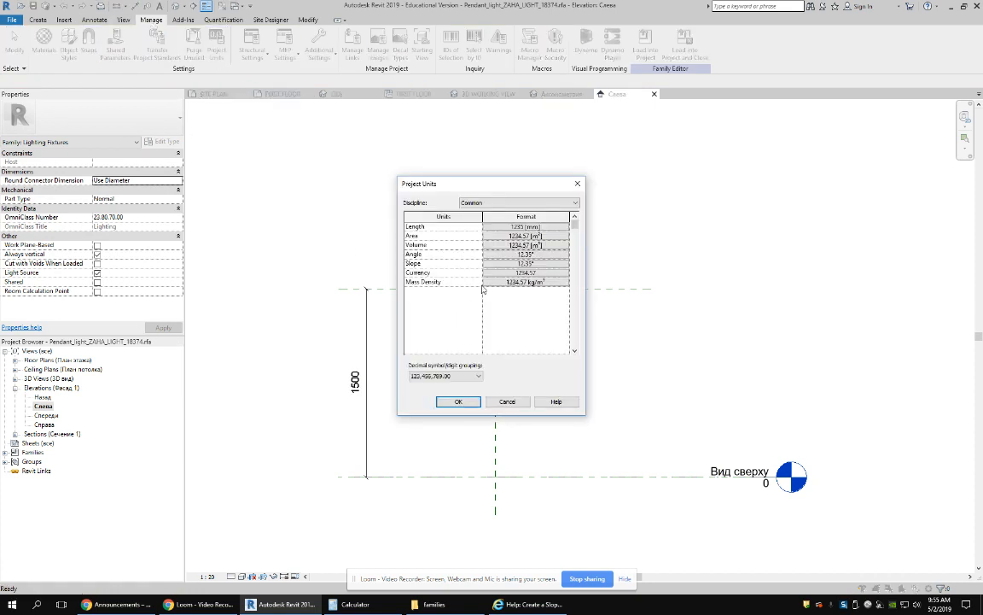
pyautogui.click(575, 203)
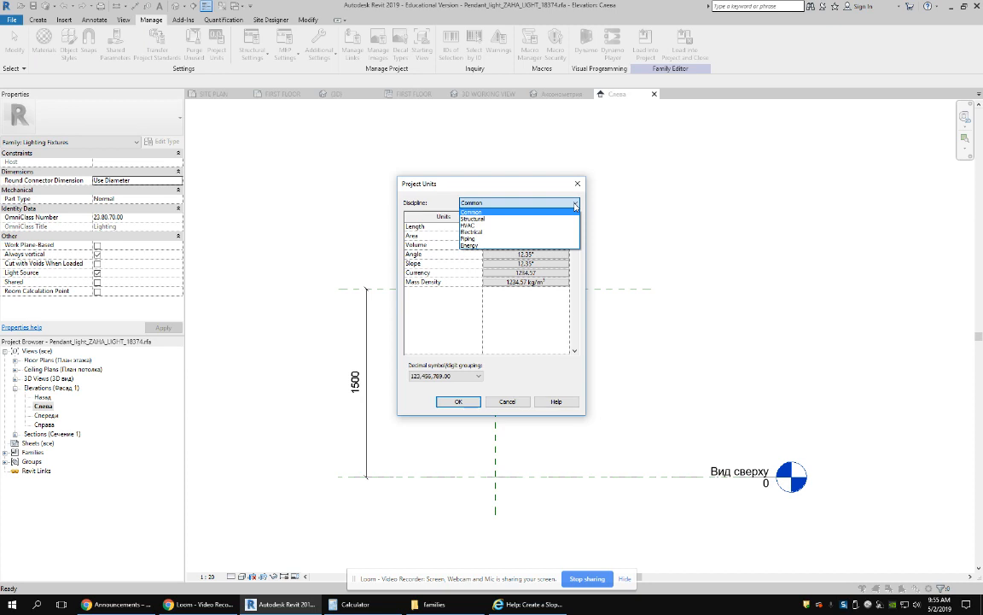
pyautogui.click(575, 205)
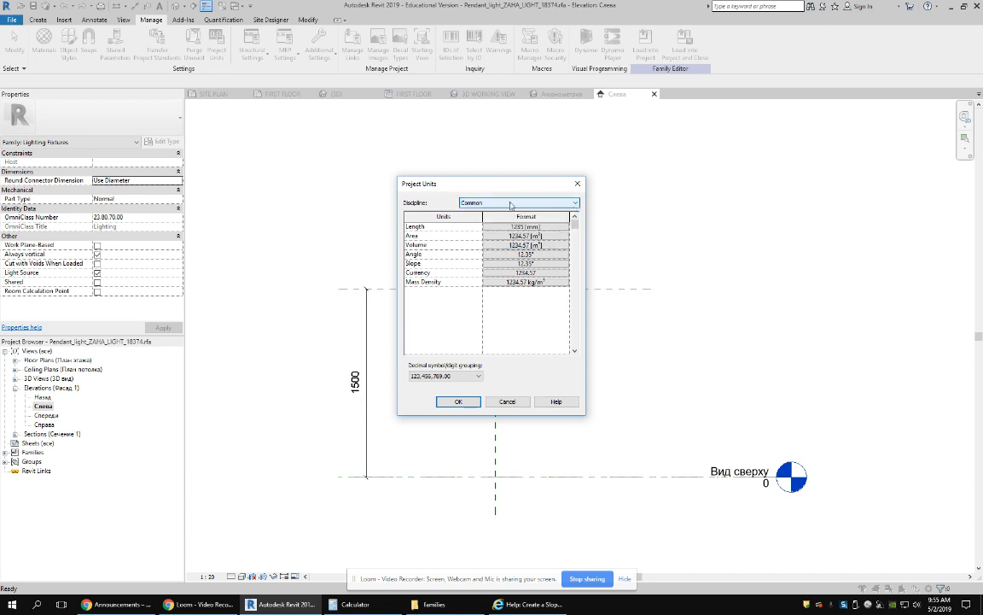
pyautogui.click(561, 227)
pyautogui.click(538, 245)
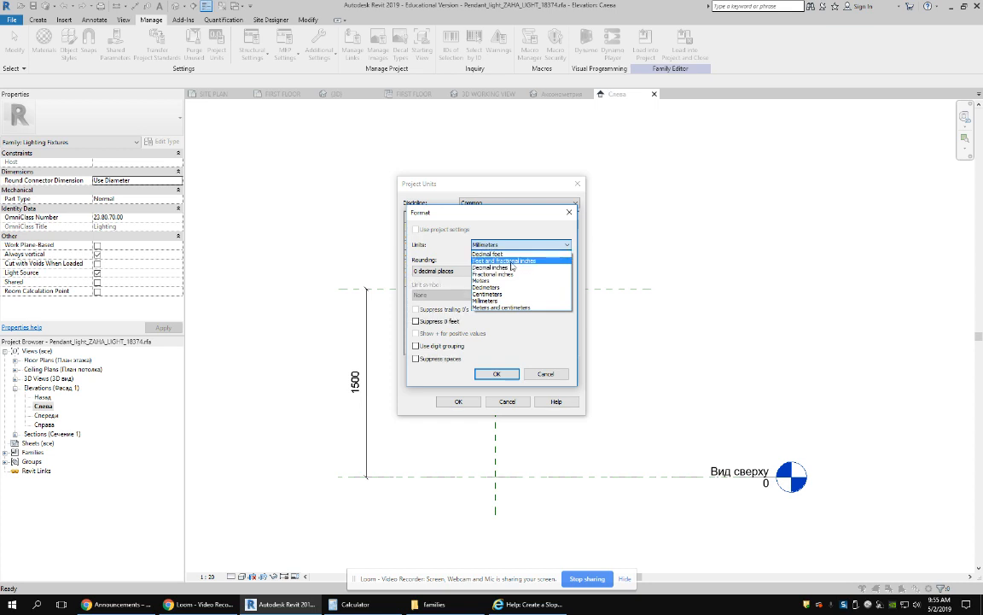
pyautogui.click(509, 261)
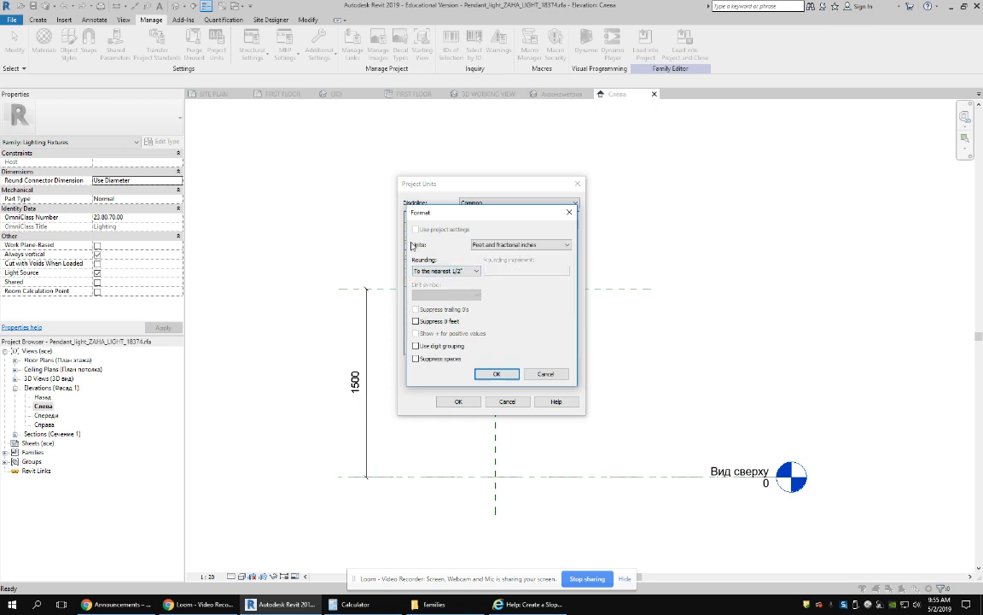
pyautogui.click(499, 374)
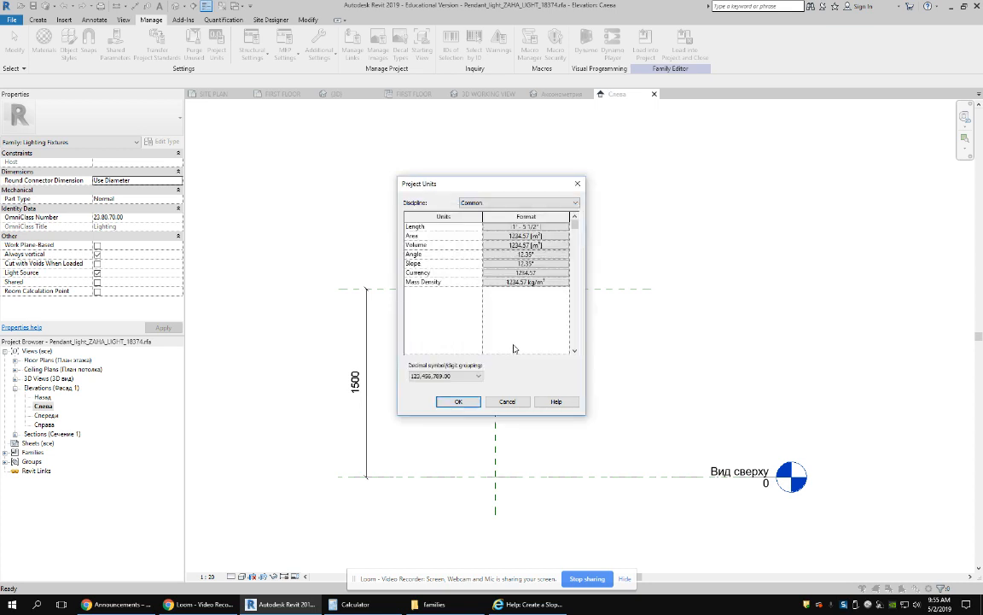
# - Change the area units to square feet and the volume units to cubic feet
pyautogui.click(526, 235)
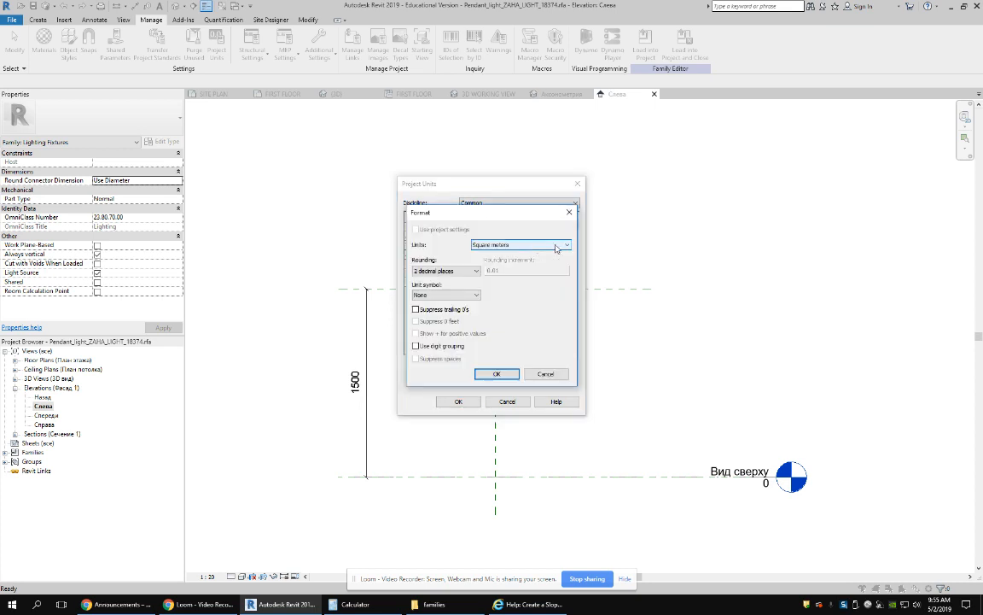
pyautogui.click(521, 245)
pyautogui.click(523, 254)
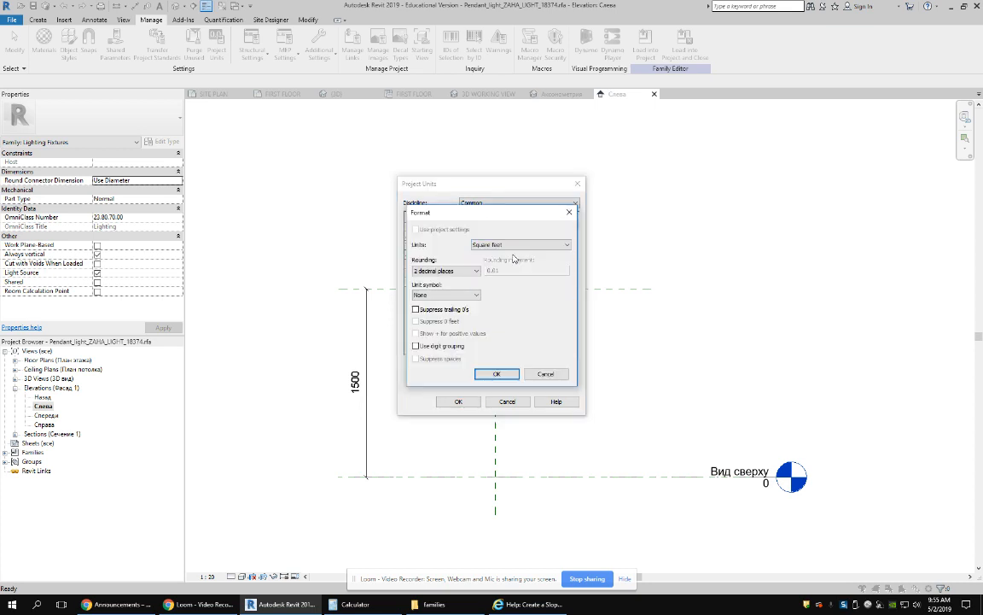
pyautogui.click(497, 374)
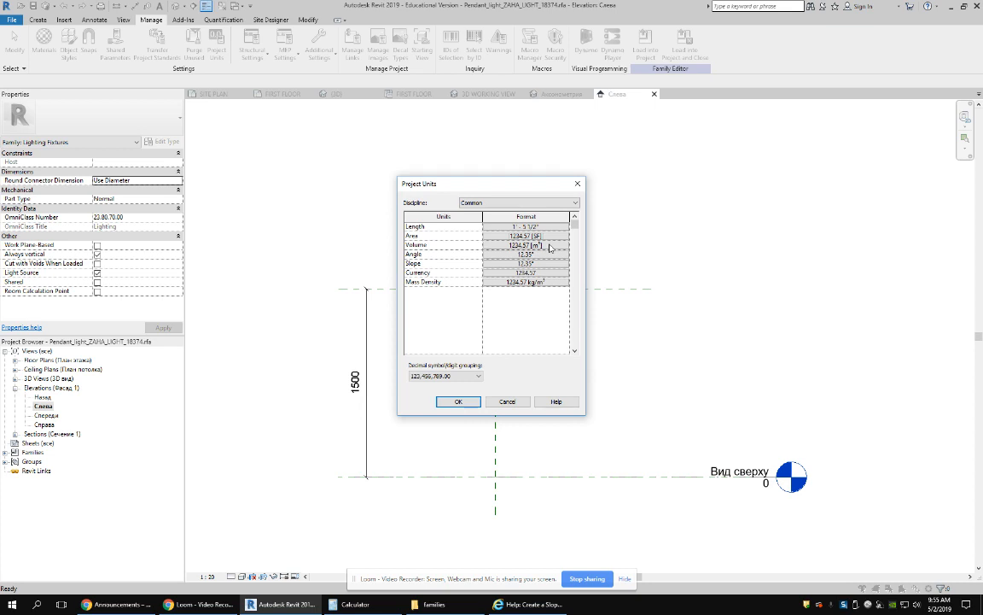
pyautogui.click(550, 245)
pyautogui.click(565, 246)
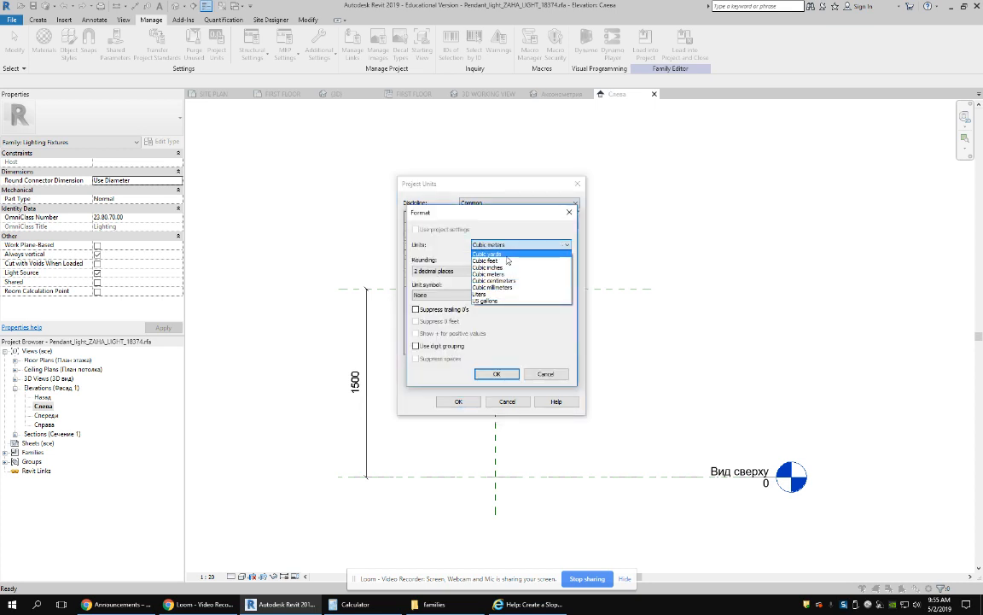
pyautogui.click(508, 260)
pyautogui.click(499, 374)
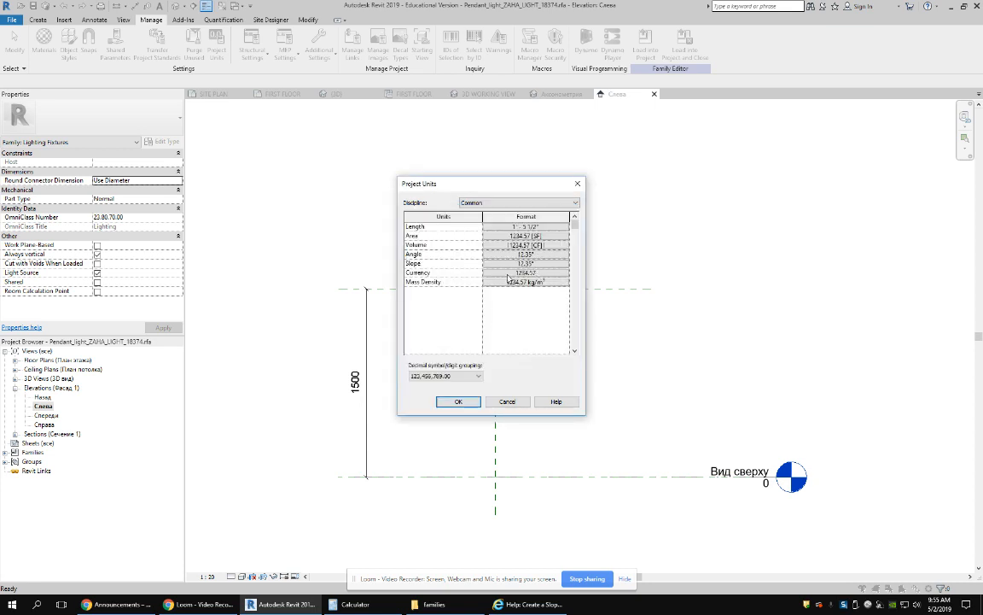
# - Change the mass density units to pounds per cubic foot and apply the project units
pyautogui.click(554, 282)
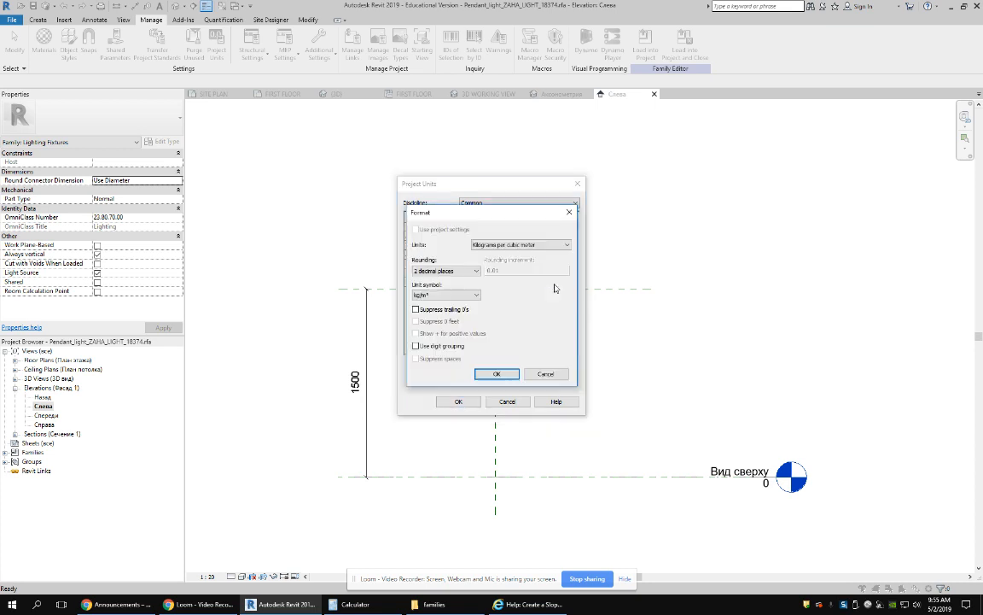
pyautogui.click(509, 244)
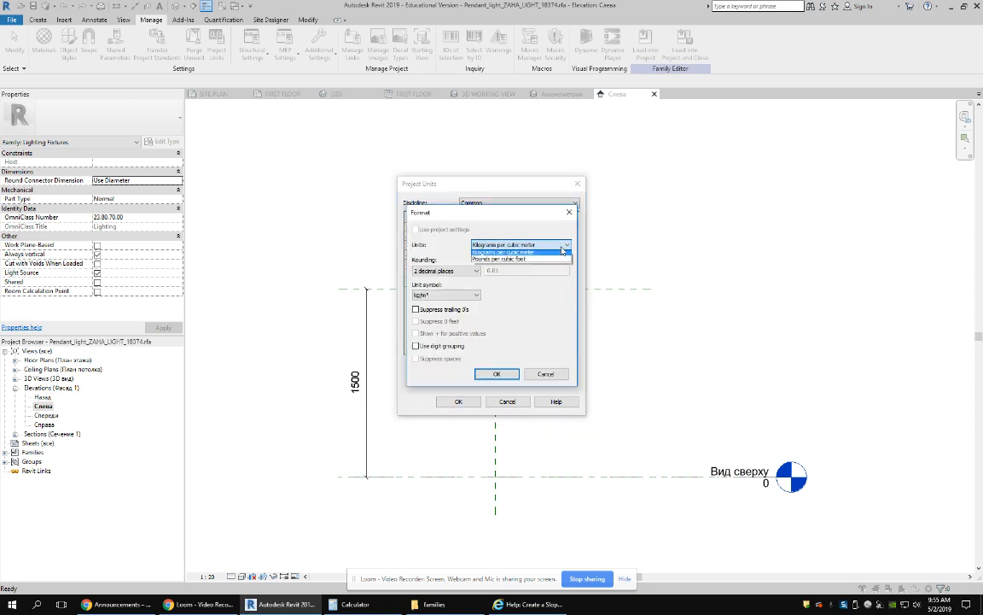
pyautogui.click(510, 255)
pyautogui.click(498, 374)
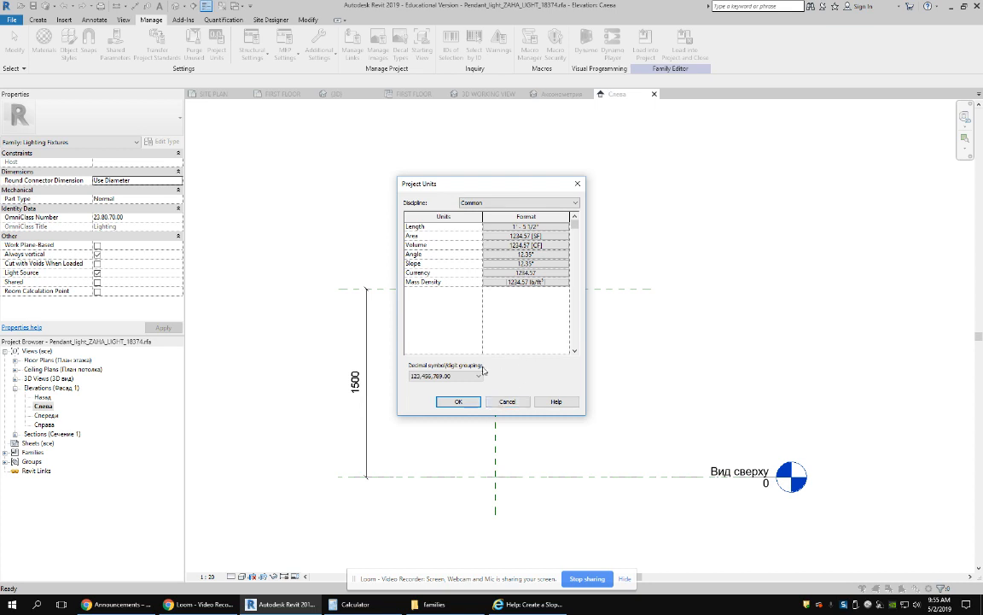
pyautogui.click(458, 401)
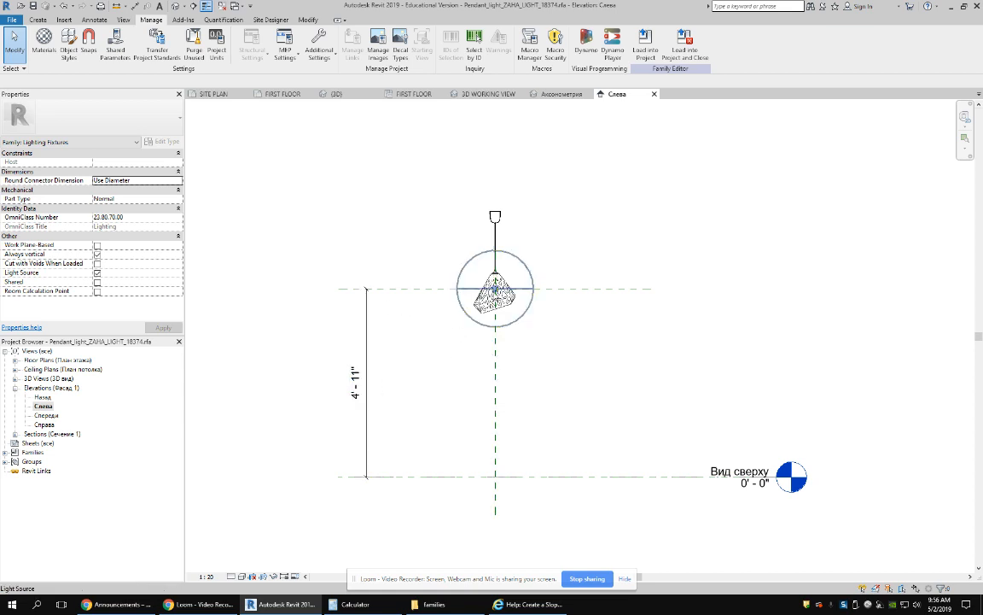
# - Label the vertical dimension below the light source with a new type-based family parameter named Pendant Height, grouped under Dimensions
pyautogui.click(369, 345)
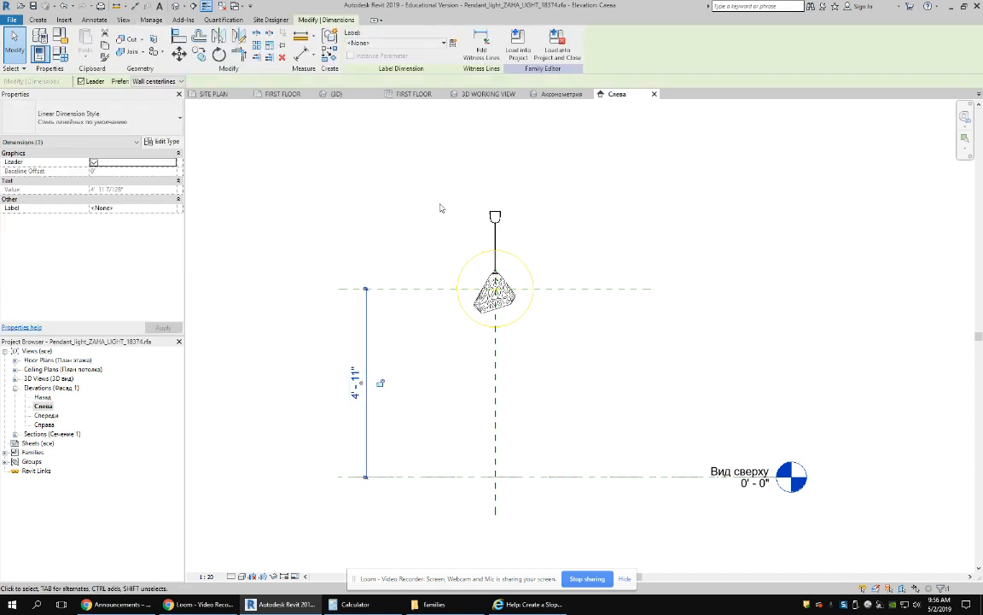
pyautogui.click(453, 45)
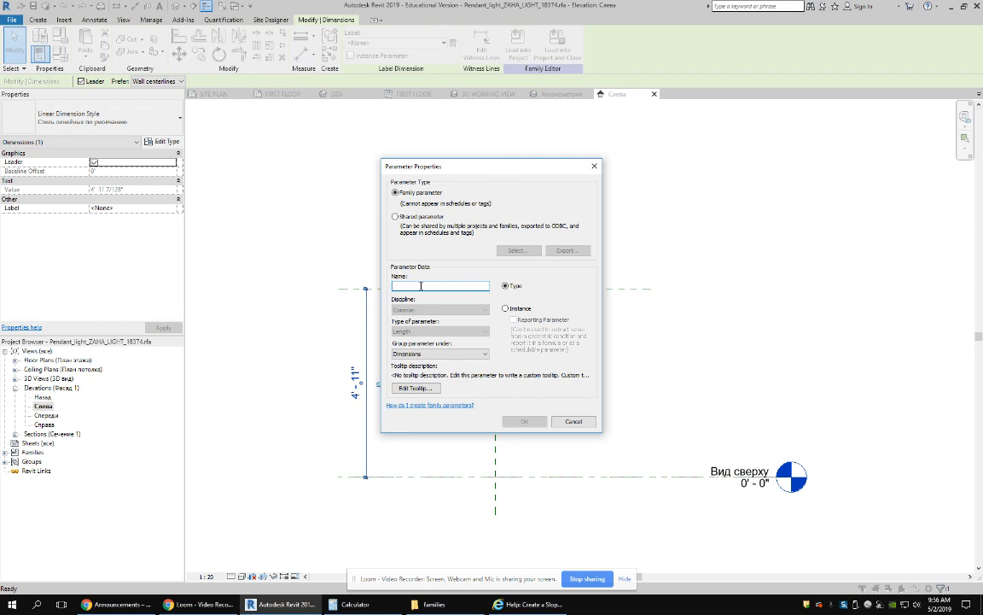
pyautogui.write('N')
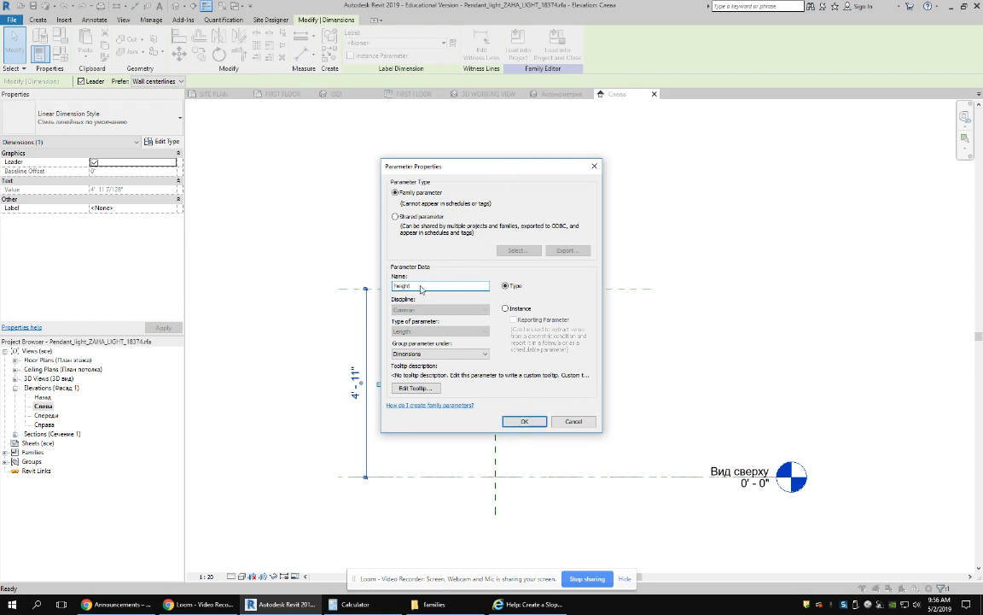
pyautogui.press('BackSpace')
pyautogui.press('BackSpace')
pyautogui.press('BackSpace')
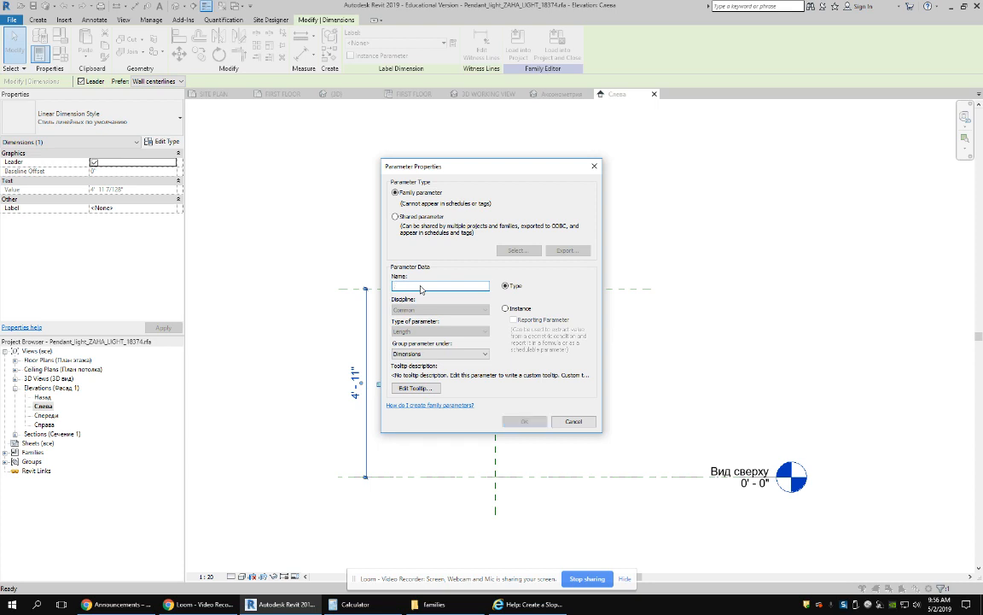
pyautogui.write('ФNDA')
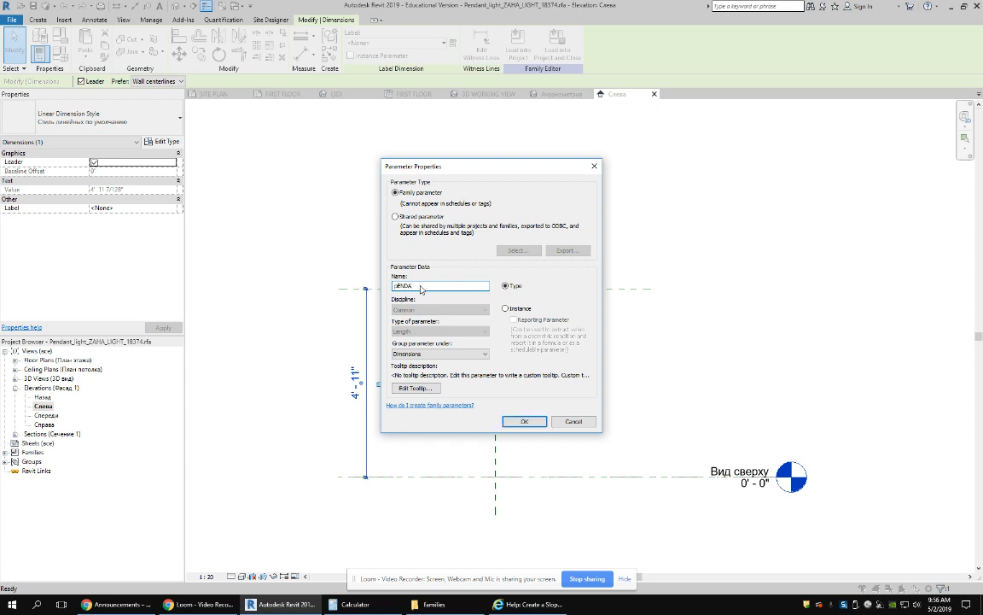
pyautogui.press('BackSpace')
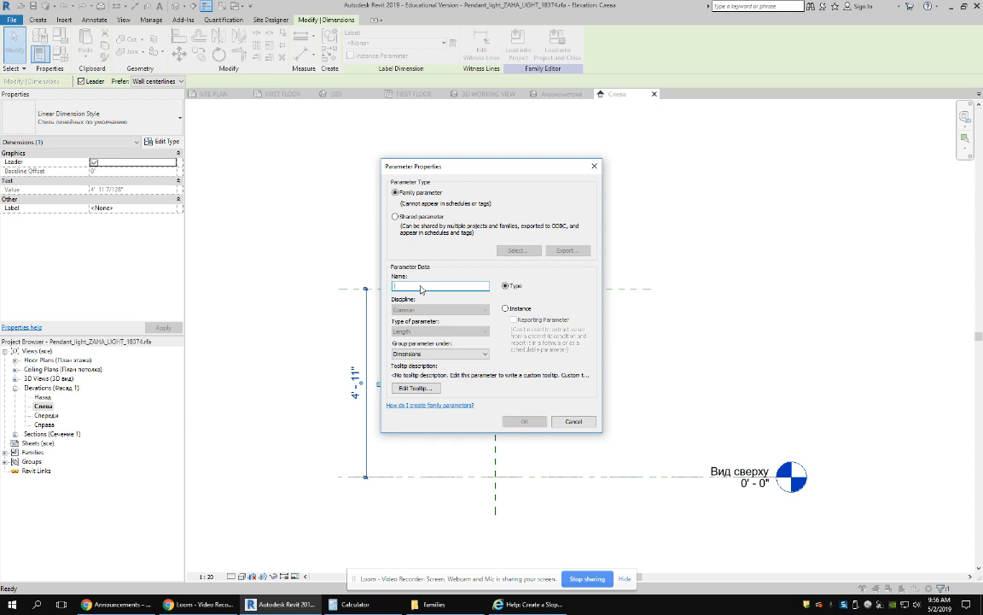
pyautogui.write('Pendant Height')
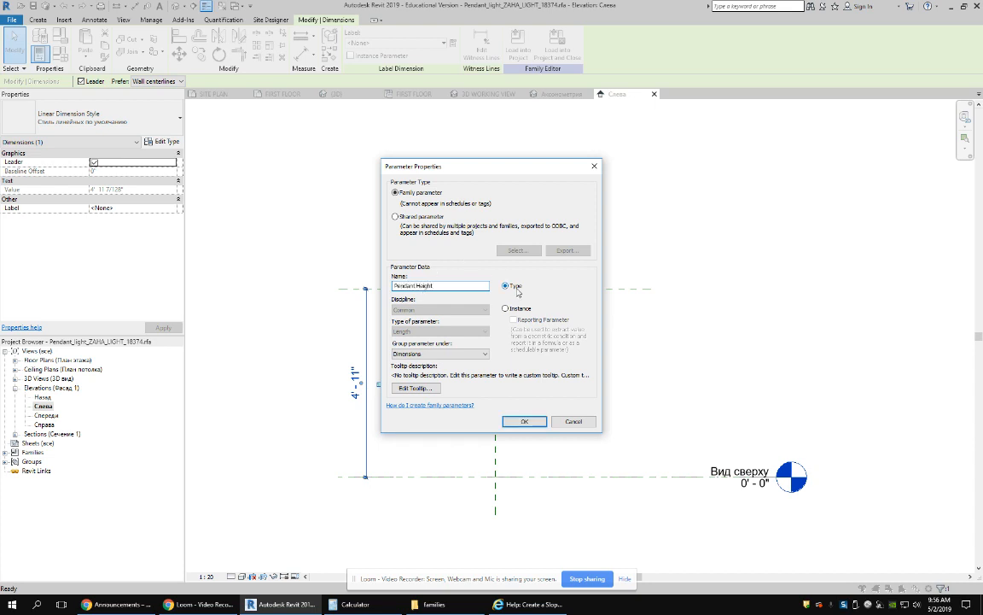
pyautogui.click(525, 421)
pyautogui.click(399, 334)
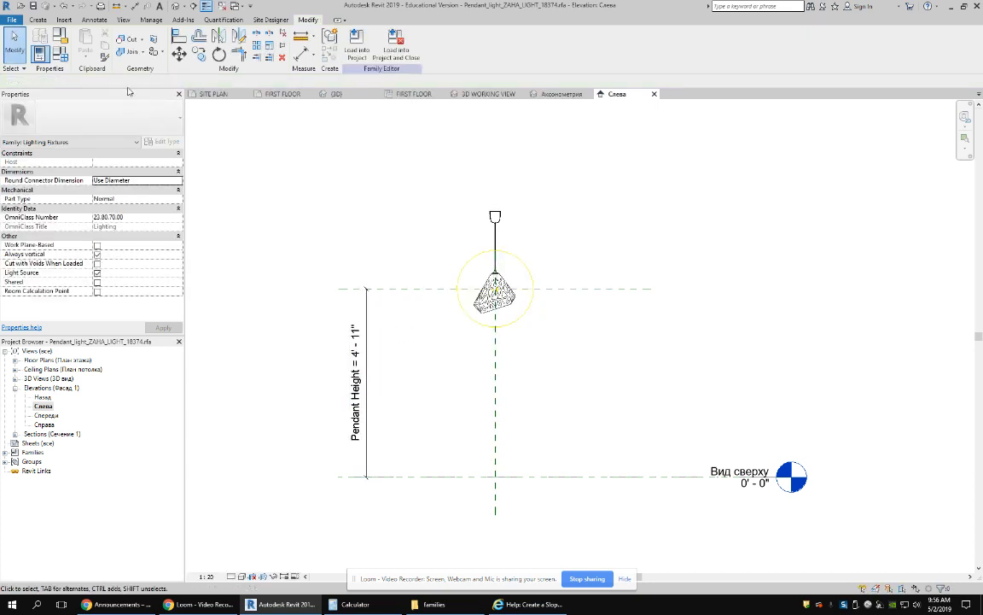
# - Set the Pendant Height parameter to 6' in the Family Types and apply it to the model
pyautogui.click(56, 53)
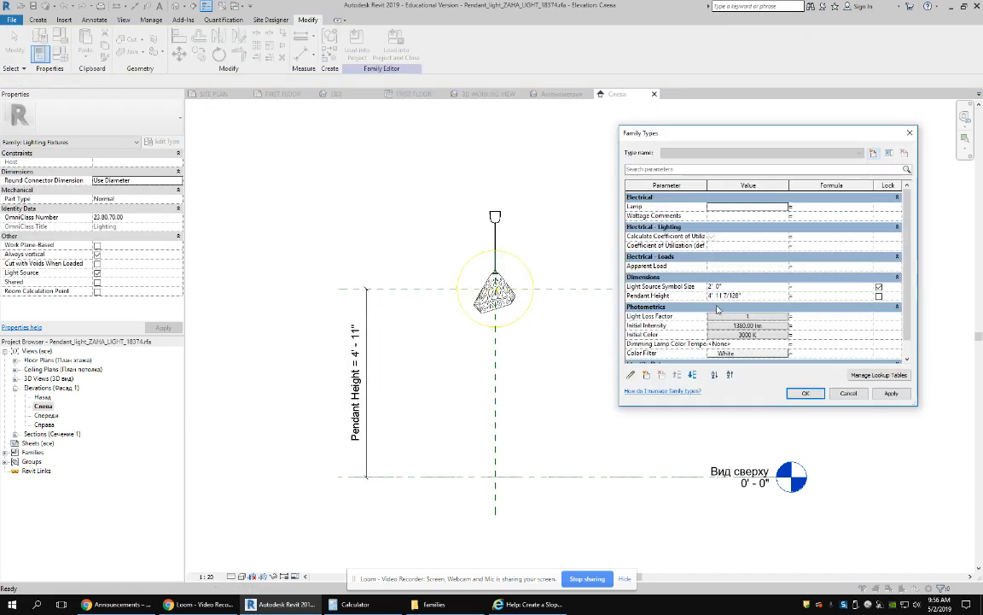
pyautogui.click(762, 295)
pyautogui.write('8')
pyautogui.press('Return')
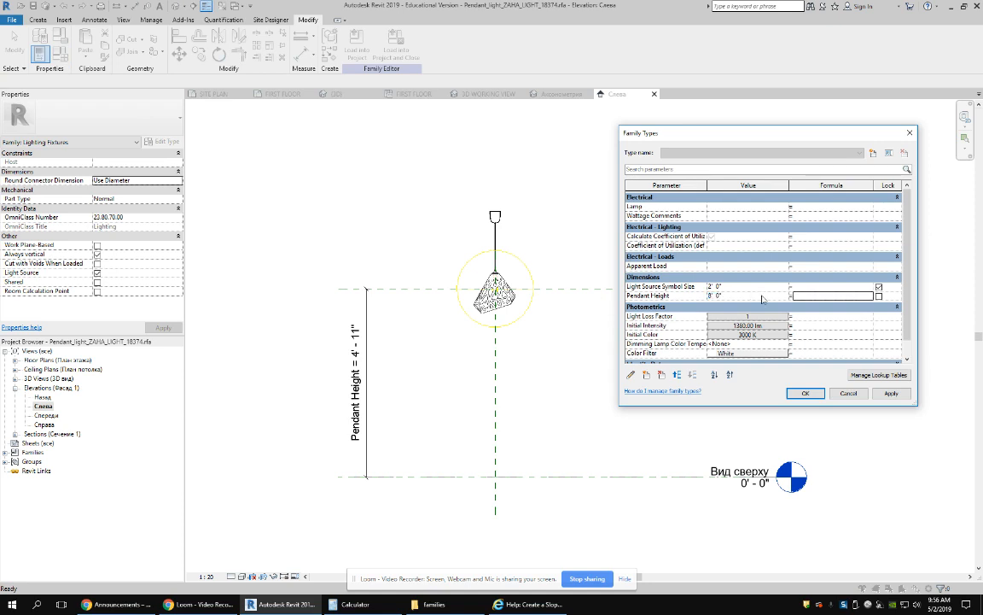
pyautogui.click(743, 294)
pyautogui.write('6')
pyautogui.click(888, 394)
pyautogui.click(542, 208)
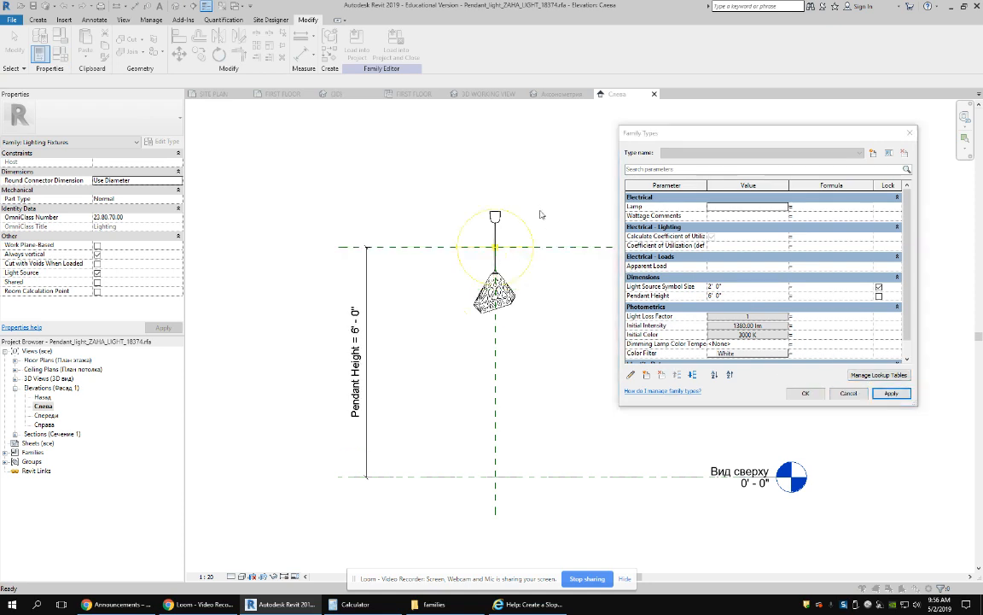
pyautogui.click(805, 393)
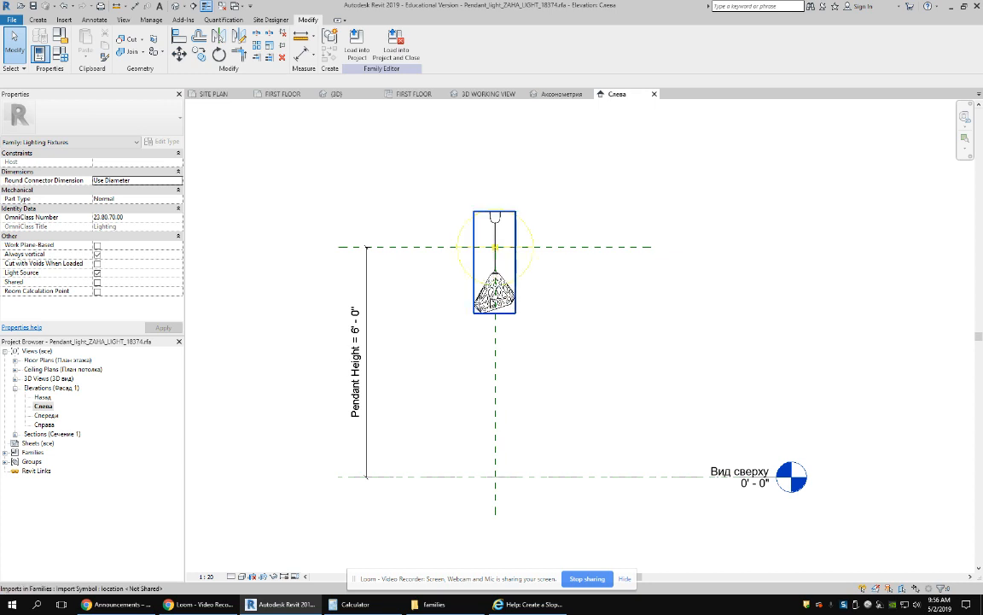
# - Add an aligned dimension from the horizontal reference plane to the top of the imported pendant's lampshade
pyautogui.click(495, 299)
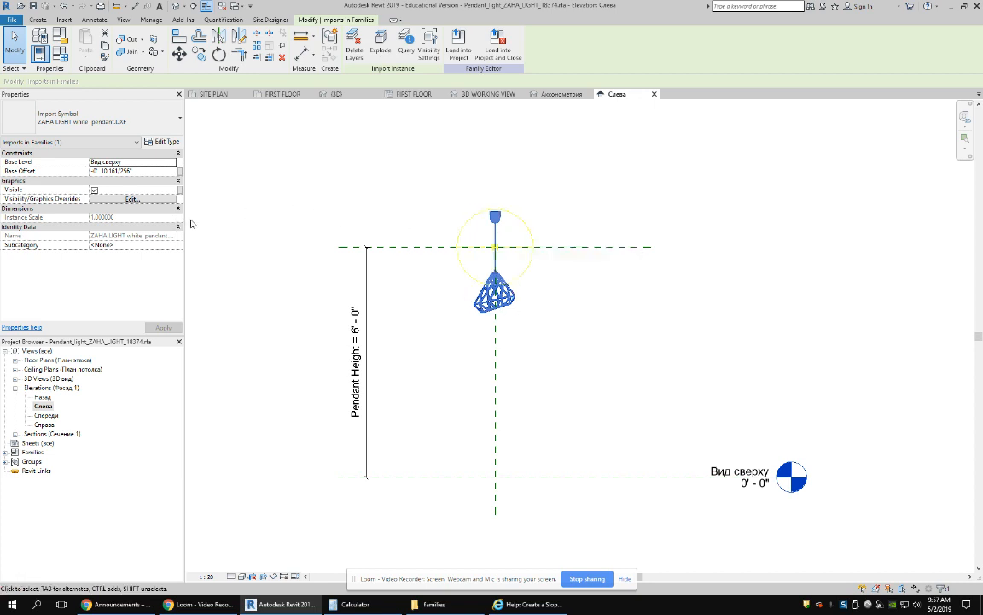
pyautogui.click(94, 18)
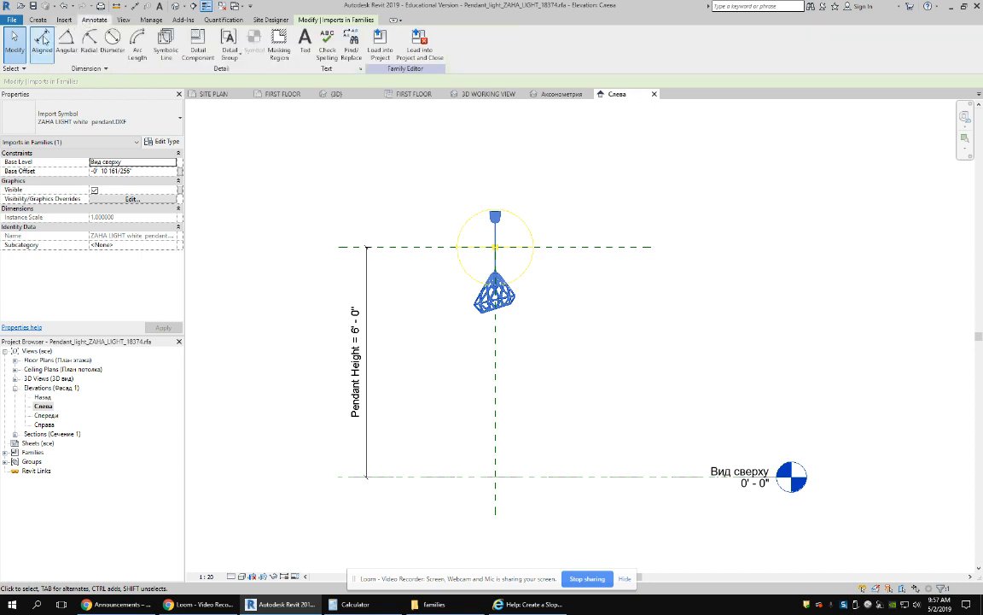
pyautogui.click(41, 39)
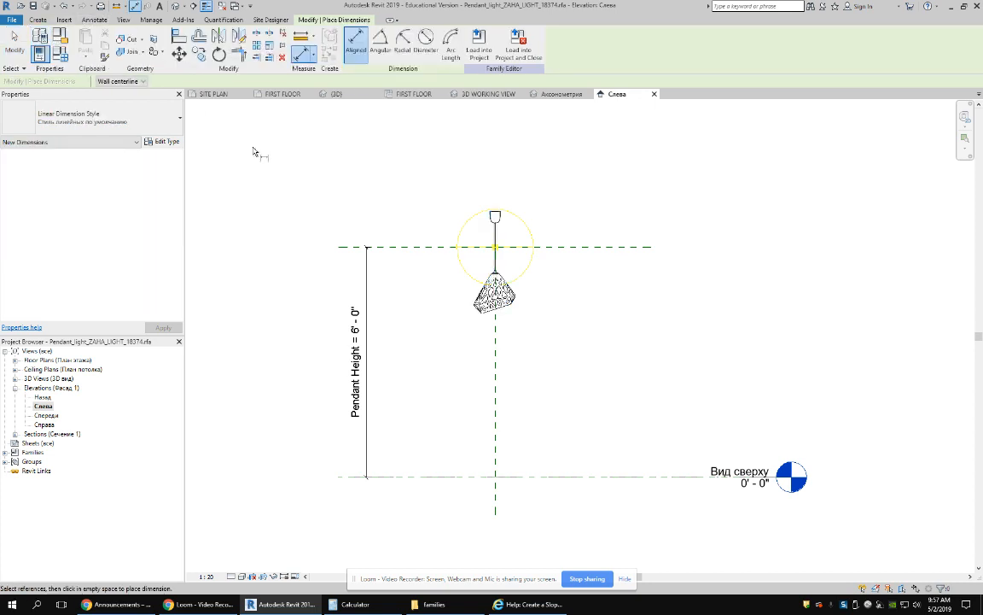
pyautogui.click(550, 248)
pyautogui.scroll(2, 509, 279)
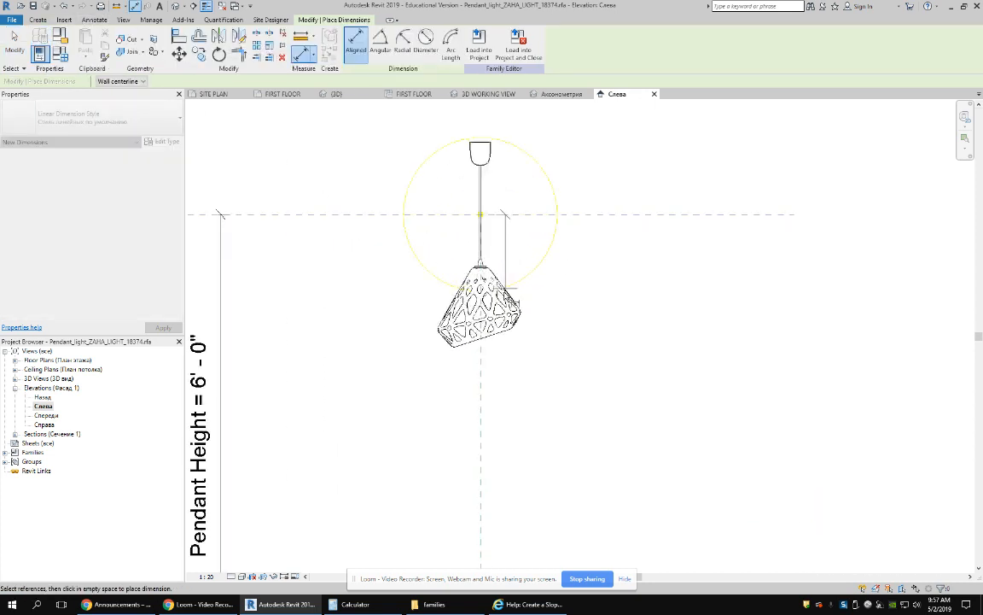
pyautogui.scroll(2, 510, 292)
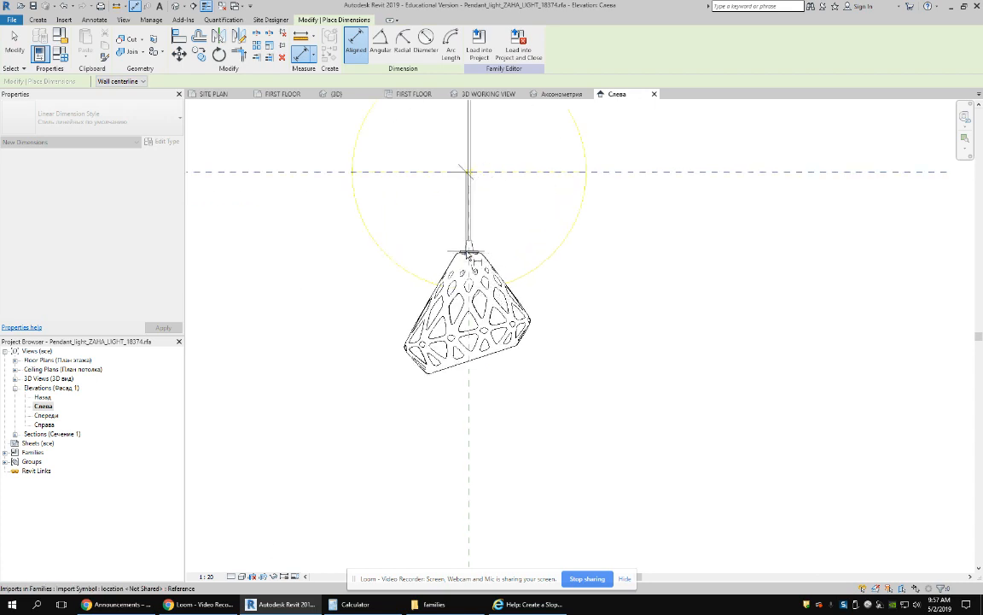
pyautogui.scroll(5, 468, 255)
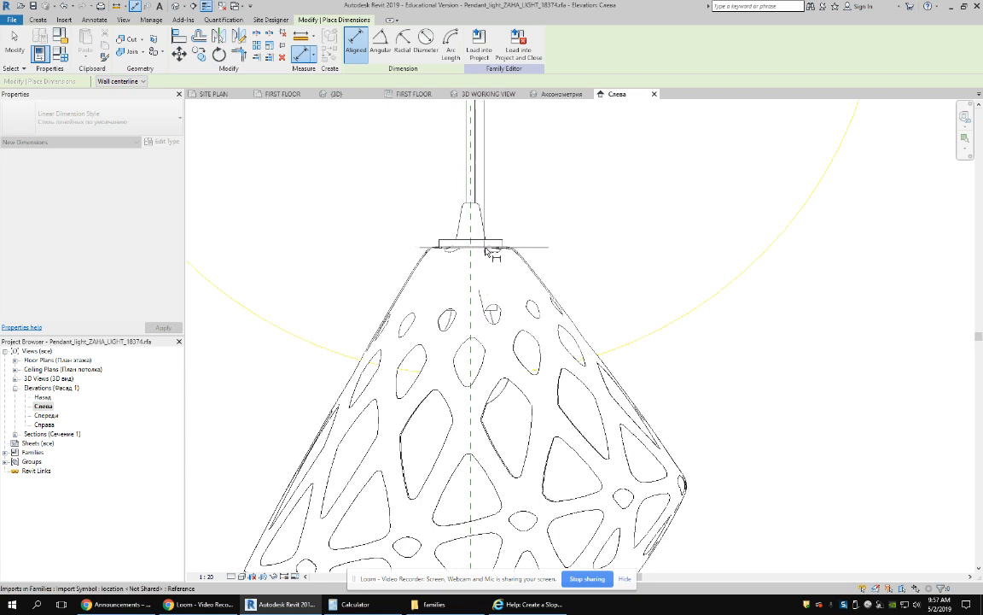
pyautogui.scroll(-3, 491, 256)
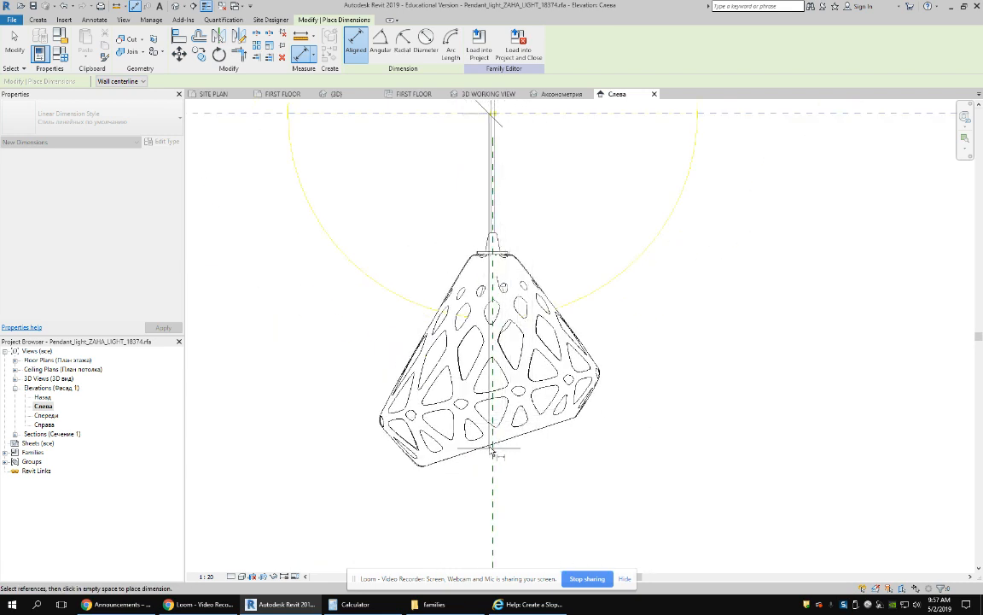
pyautogui.scroll(-1, 493, 142)
pyautogui.moveTo(495, 157); pyautogui.dragTo(502, 275, button='middle')
pyautogui.scroll(3, 497, 386)
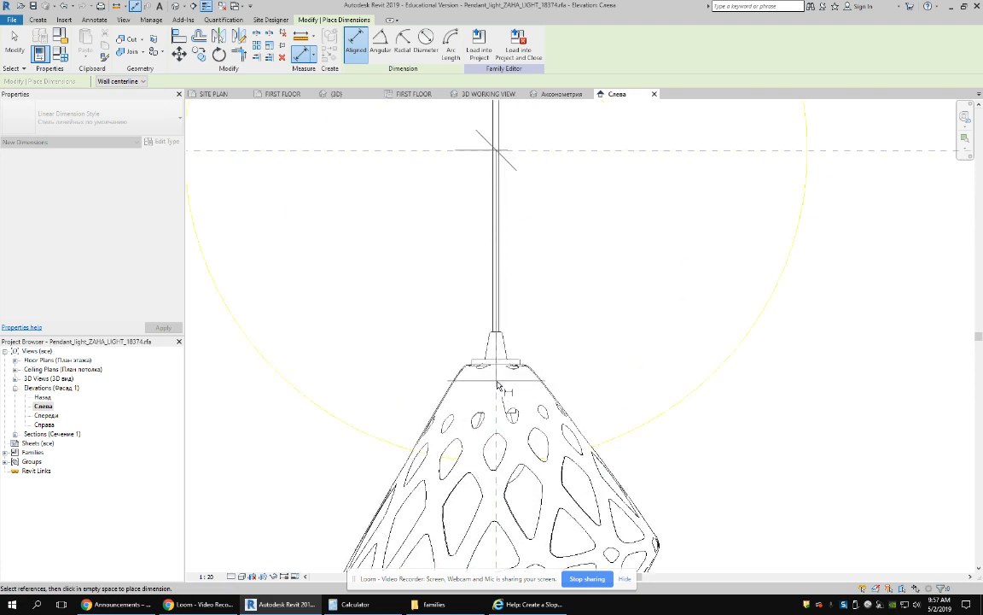
pyautogui.scroll(2, 498, 386)
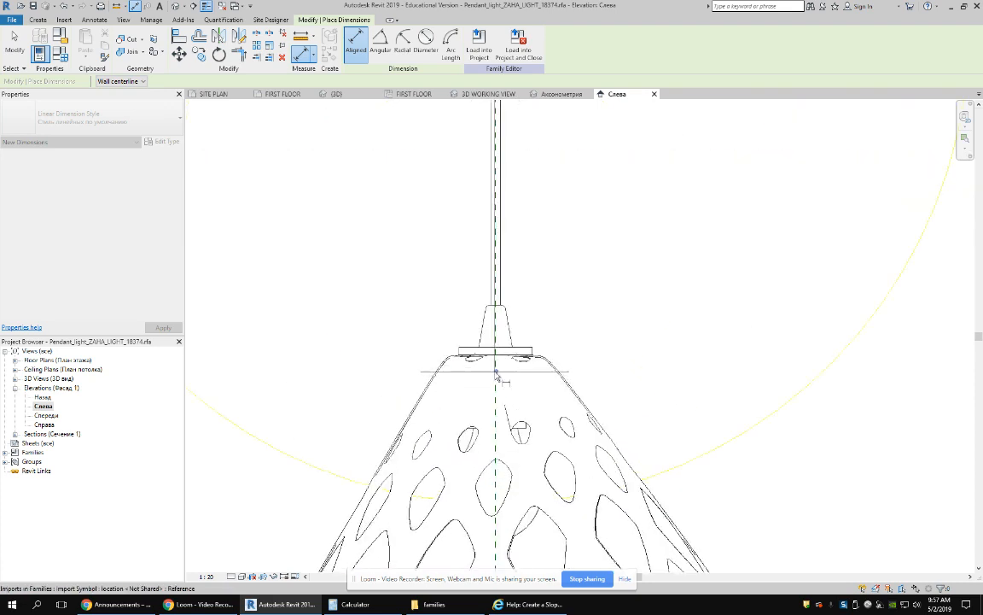
pyautogui.click(496, 374)
pyautogui.scroll(-3, 660, 366)
pyautogui.scroll(-2, 696, 382)
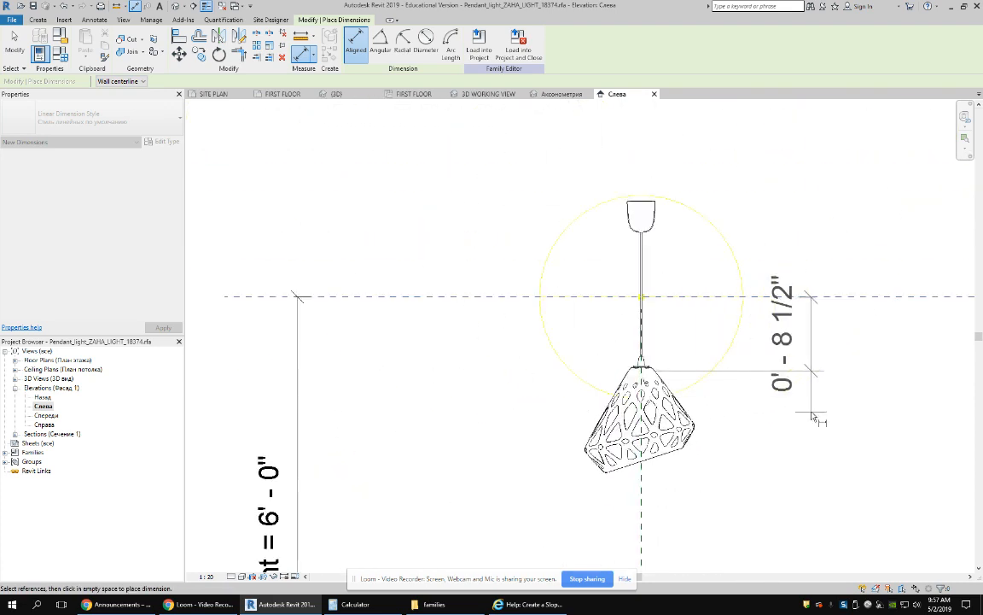
pyautogui.click(811, 410)
pyautogui.scroll(-1, 807, 369)
pyautogui.moveTo(807, 369); pyautogui.dragTo(681, 383, button='middle')
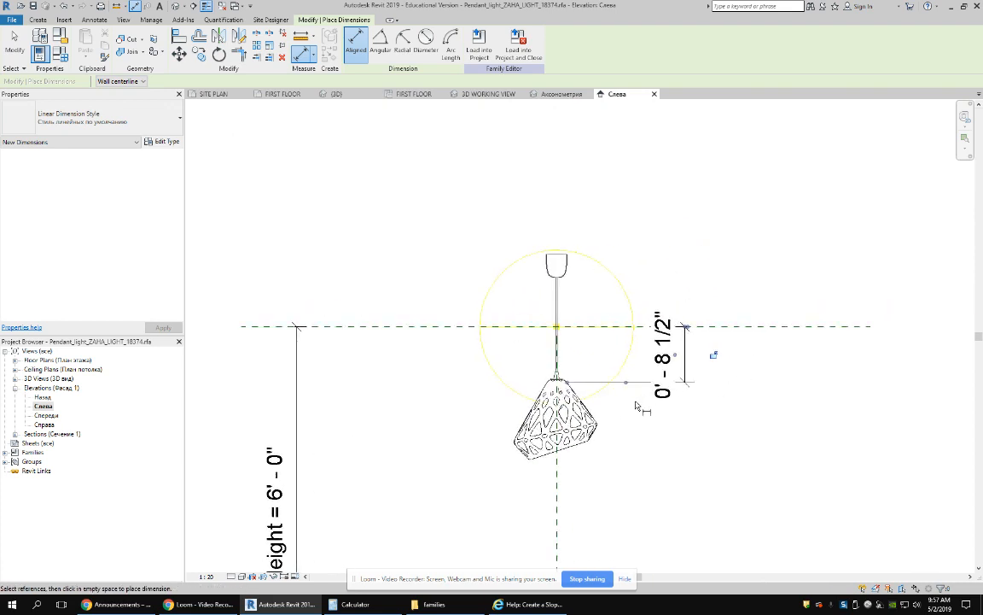
pyautogui.press('Escape')
pyautogui.press('Escape')
# - Set the distance between the imported pendant and the reference plane to 0 so the shade's top aligns with the plane
pyautogui.click(529, 388)
pyautogui.click(670, 367)
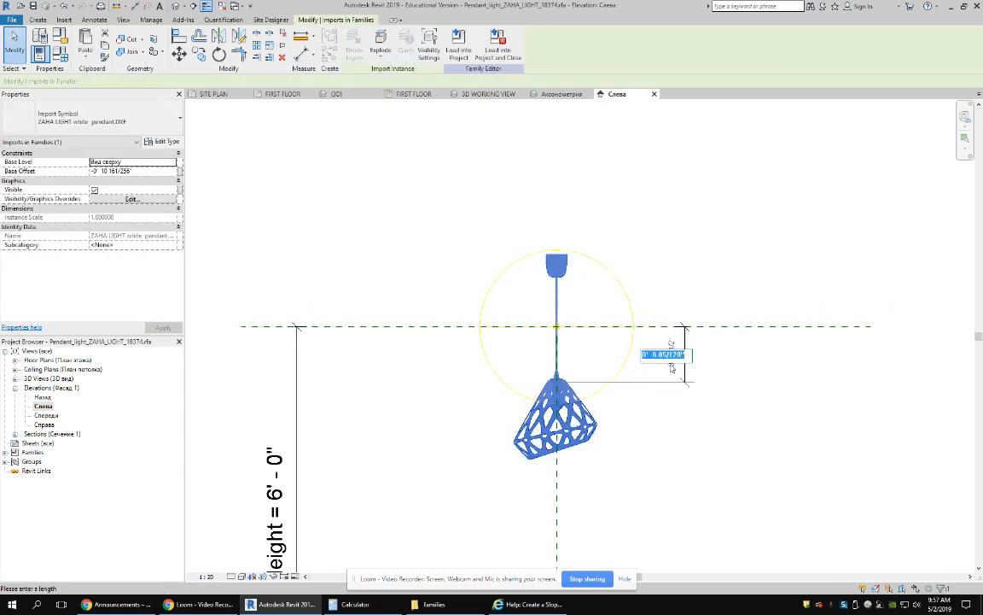
pyautogui.write('0')
pyautogui.press('Return')
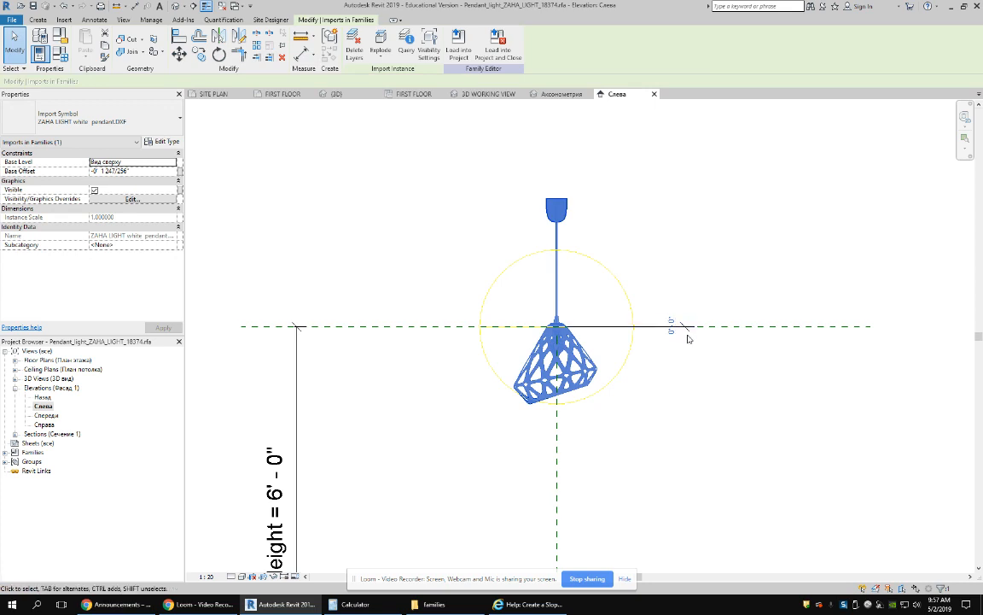
pyautogui.click(688, 329)
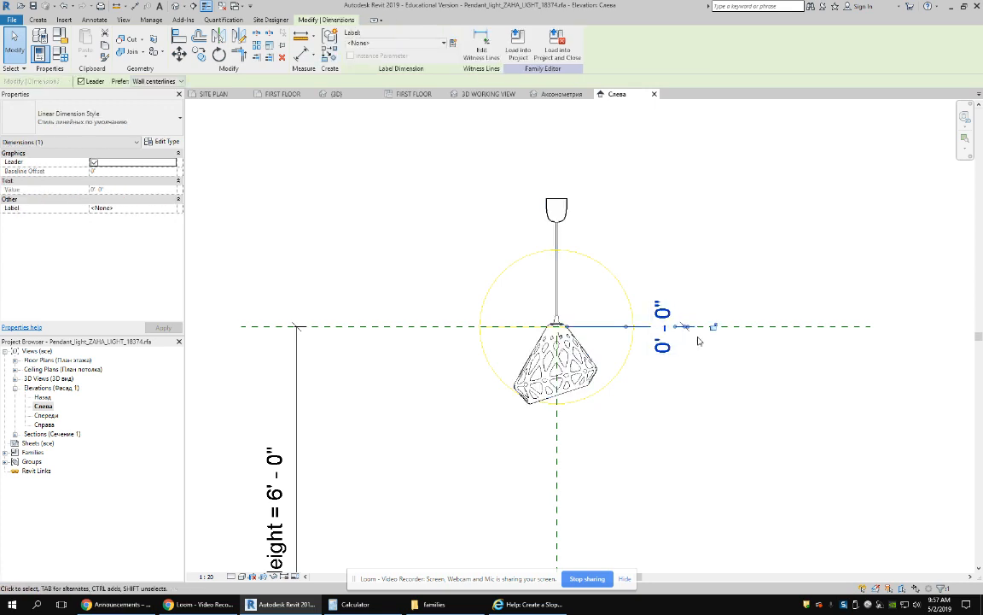
pyautogui.click(735, 272)
# - Test the Pendant Height parameter by setting it to 8' and returning it to 6' in the Family Types
pyautogui.scroll(-2, 613, 289)
pyautogui.moveTo(612, 290); pyautogui.dragTo(536, 256, button='middle')
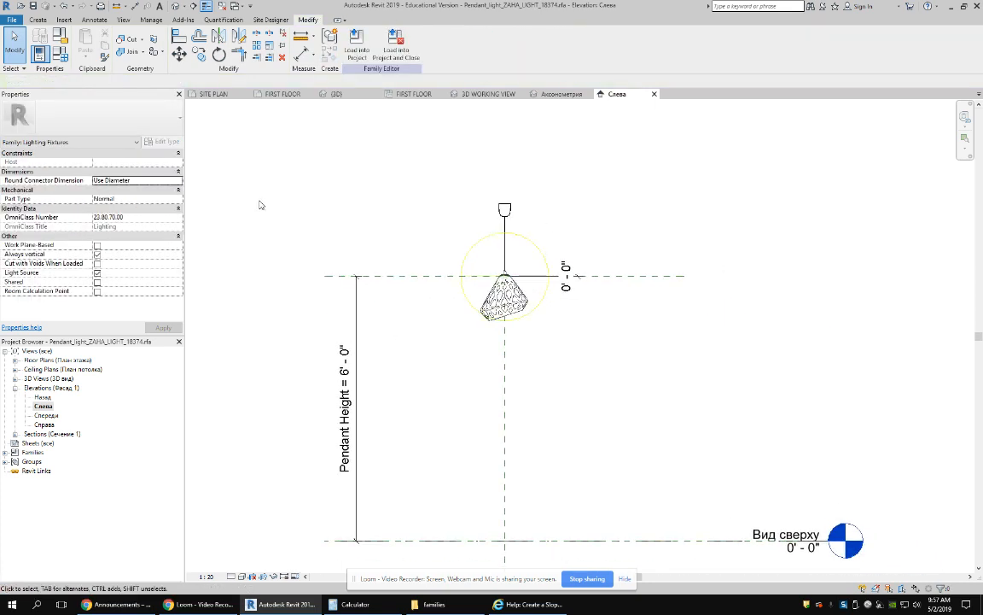
pyautogui.click(59, 54)
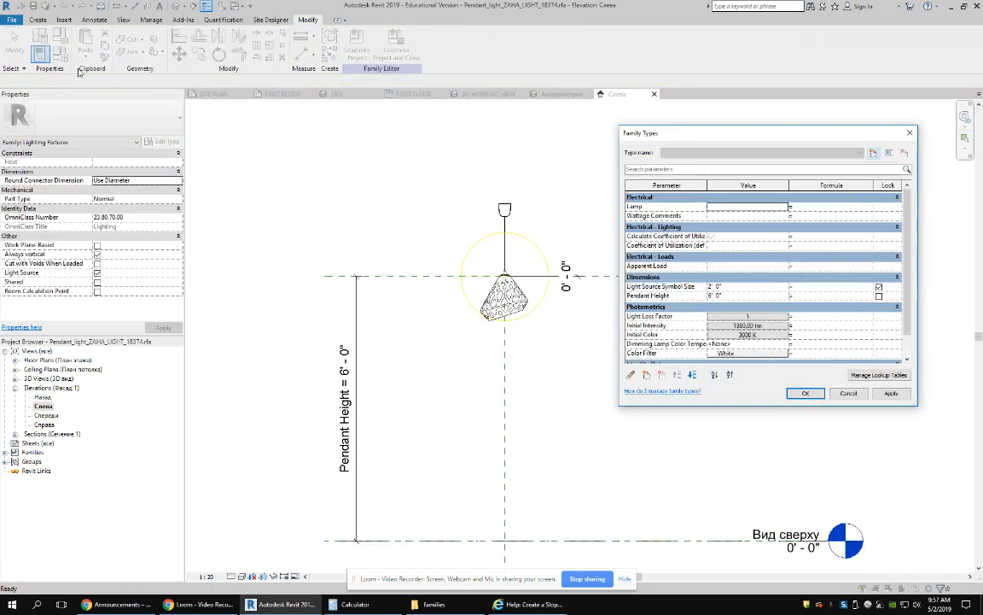
pyautogui.click(747, 296)
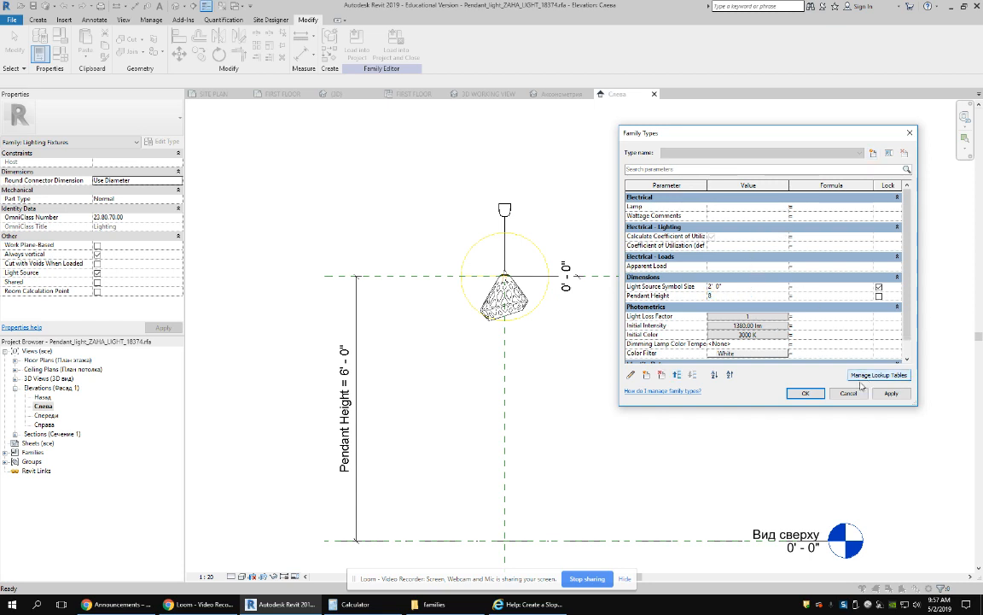
pyautogui.click(805, 393)
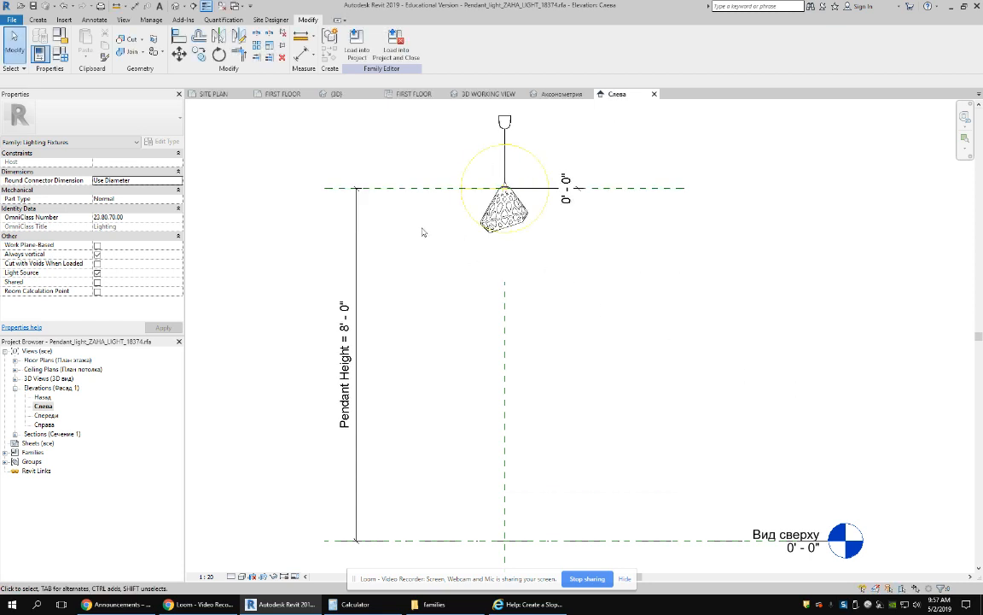
pyautogui.click(59, 54)
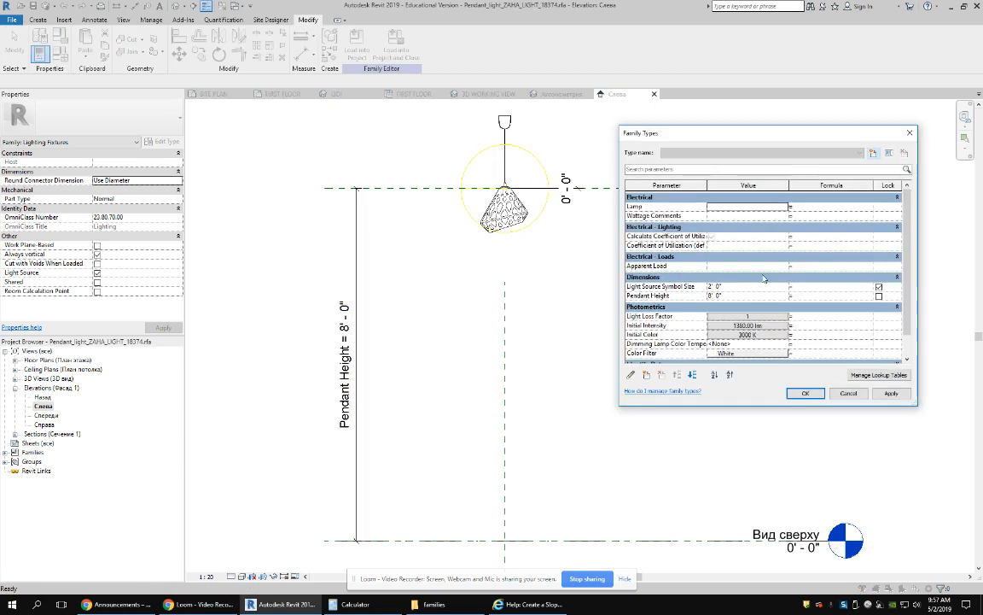
pyautogui.click(749, 297)
pyautogui.write('6')
pyautogui.press('Return')
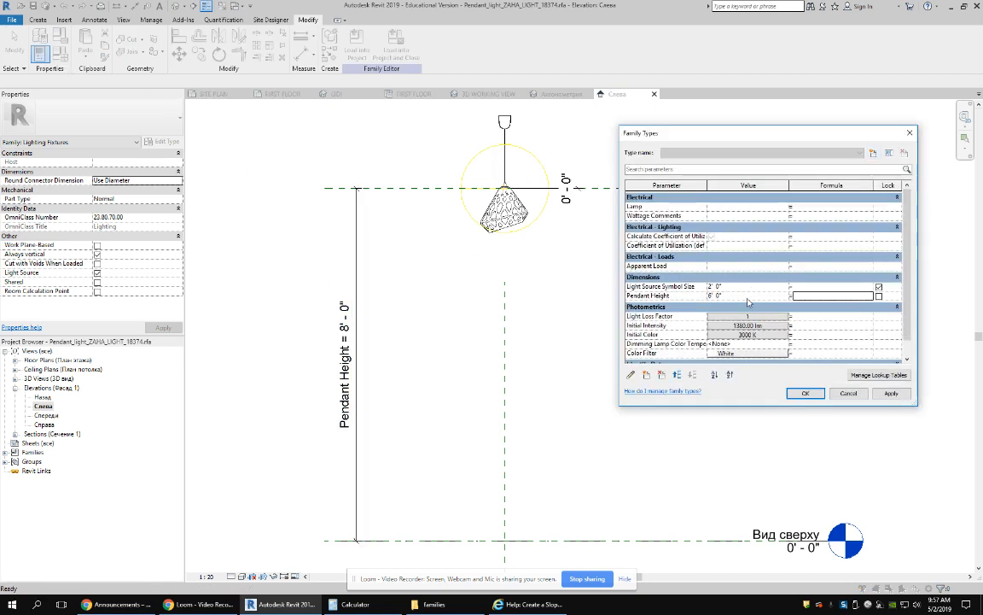
pyautogui.click(807, 394)
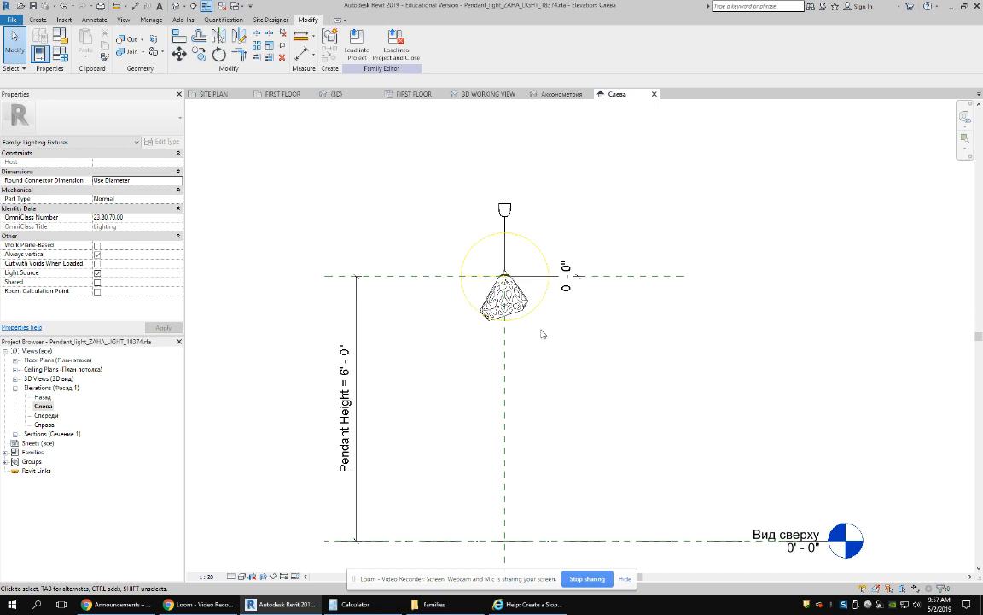
pyautogui.scroll(3, 512, 281)
pyautogui.scroll(-3, 512, 281)
pyautogui.moveTo(529, 287); pyautogui.dragTo(556, 329, button='middle')
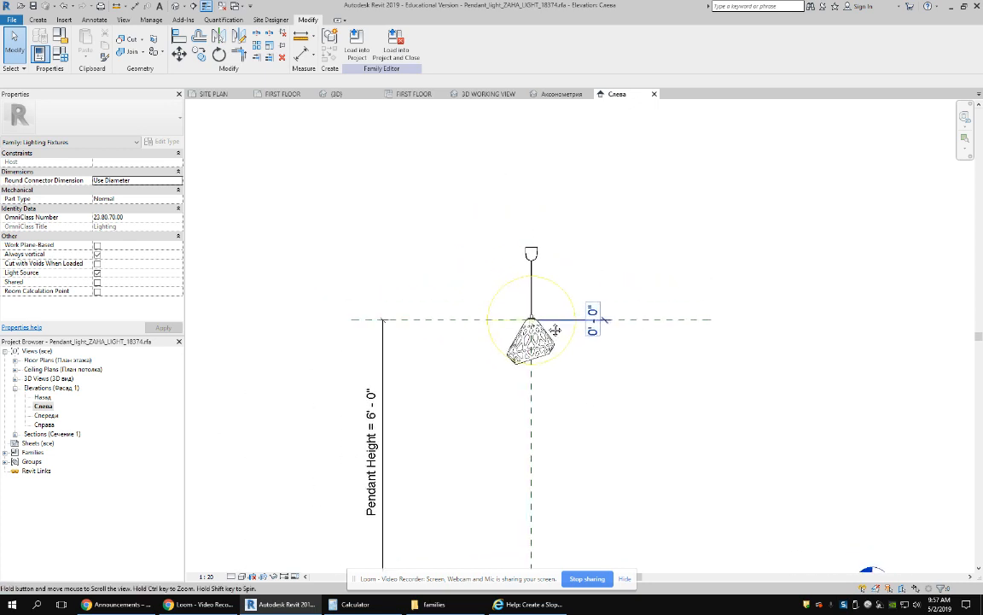
pyautogui.click(529, 317)
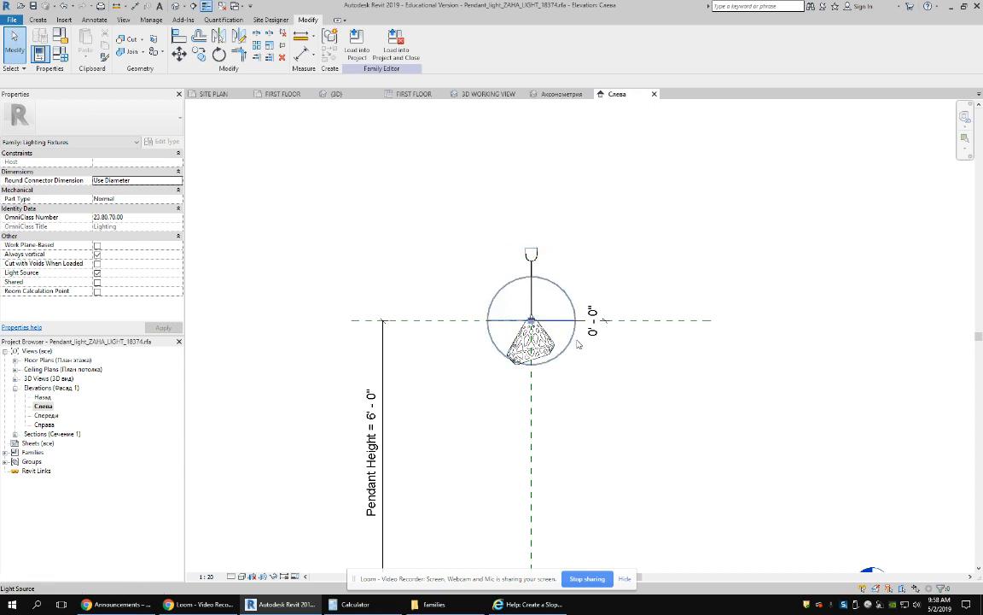
# - Save the pendant light family and load it into the STEP VIEW project, overwriting the existing version
pyautogui.scroll(-3, 578, 344)
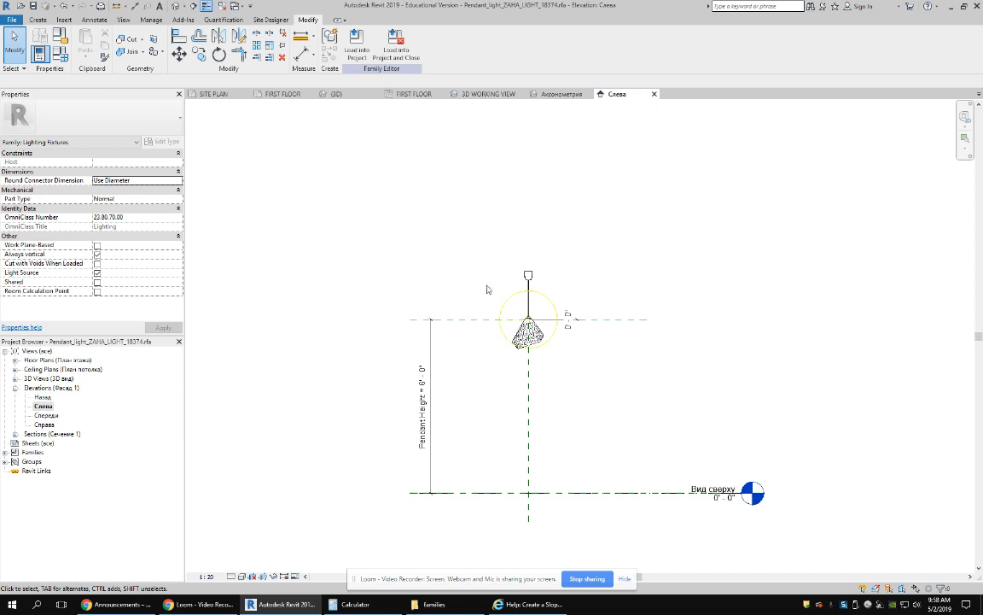
pyautogui.click(33, 6)
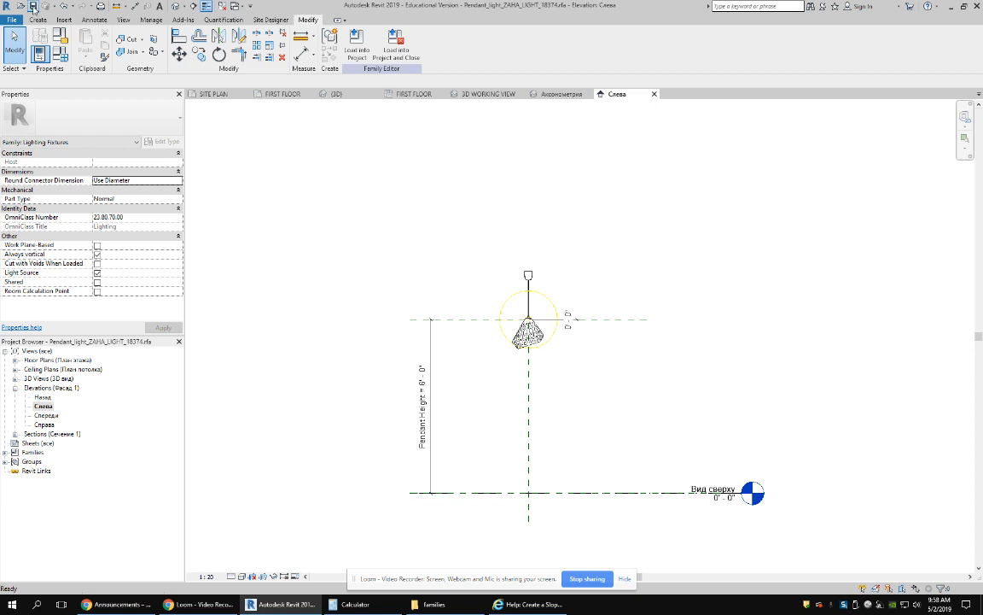
pyautogui.click(473, 314)
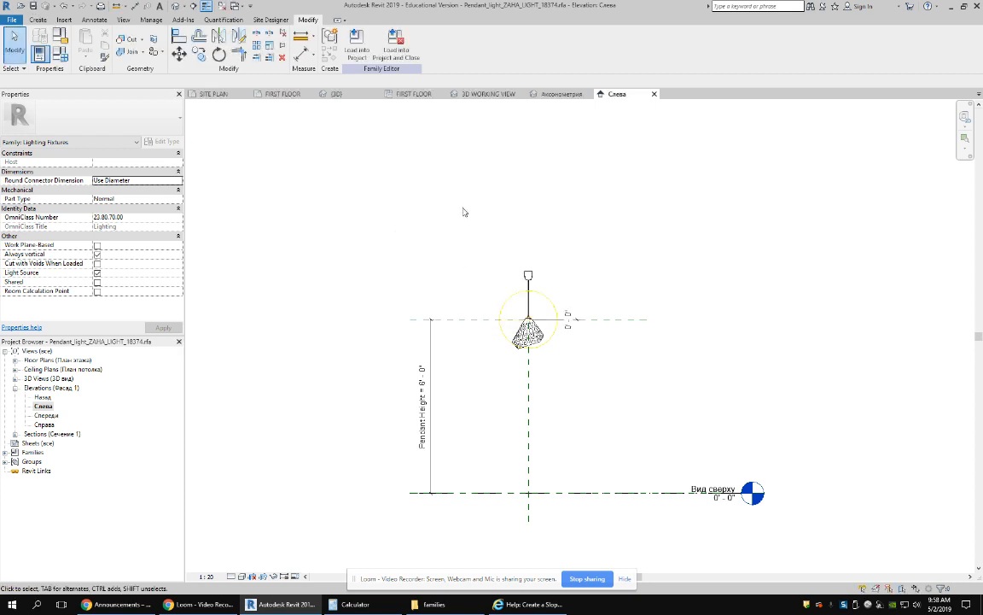
pyautogui.click(352, 42)
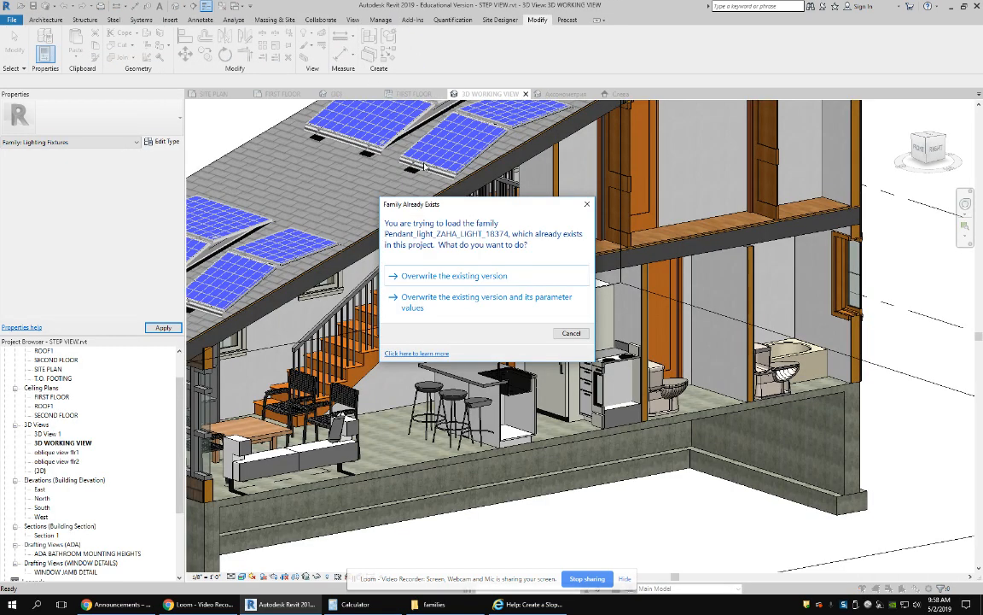
pyautogui.click(455, 276)
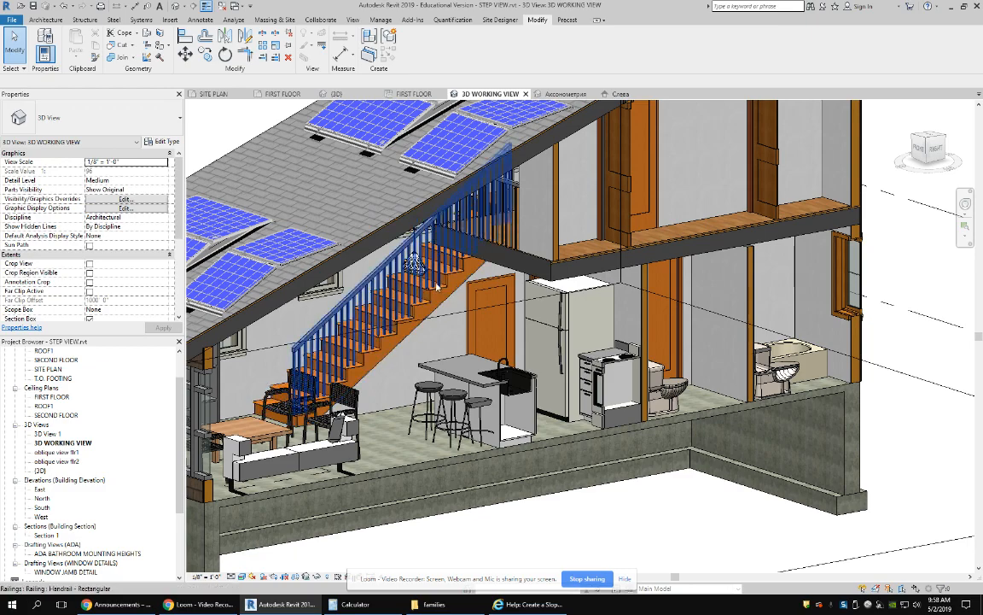
# - Set the pendant light's offset from the FIRST FLOOR level to 0 in the 3D working view
pyautogui.keyDown('shift'); pyautogui.moveTo(427, 279); pyautogui.dragTo(478, 270, button='middle'); pyautogui.keyUp('shift')
pyautogui.scroll(3, 521, 290)
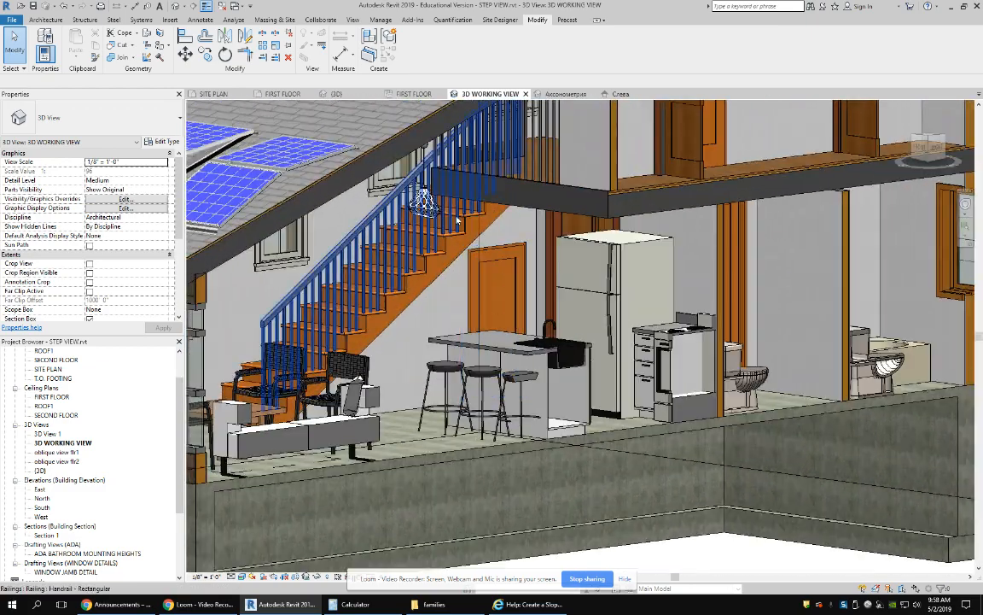
pyautogui.click(424, 202)
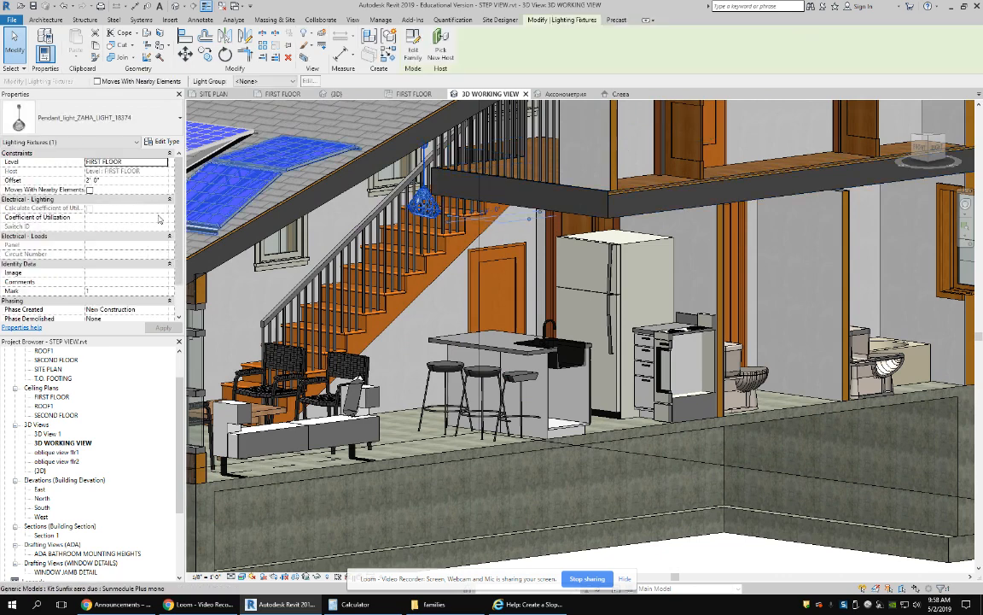
pyautogui.click(125, 181)
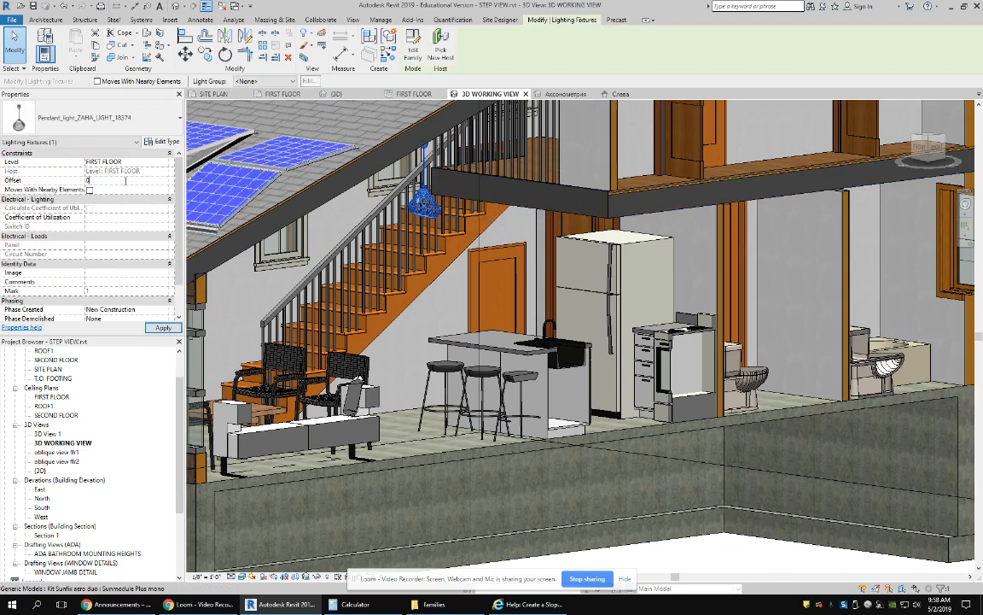
pyautogui.write('0')
pyautogui.click(166, 328)
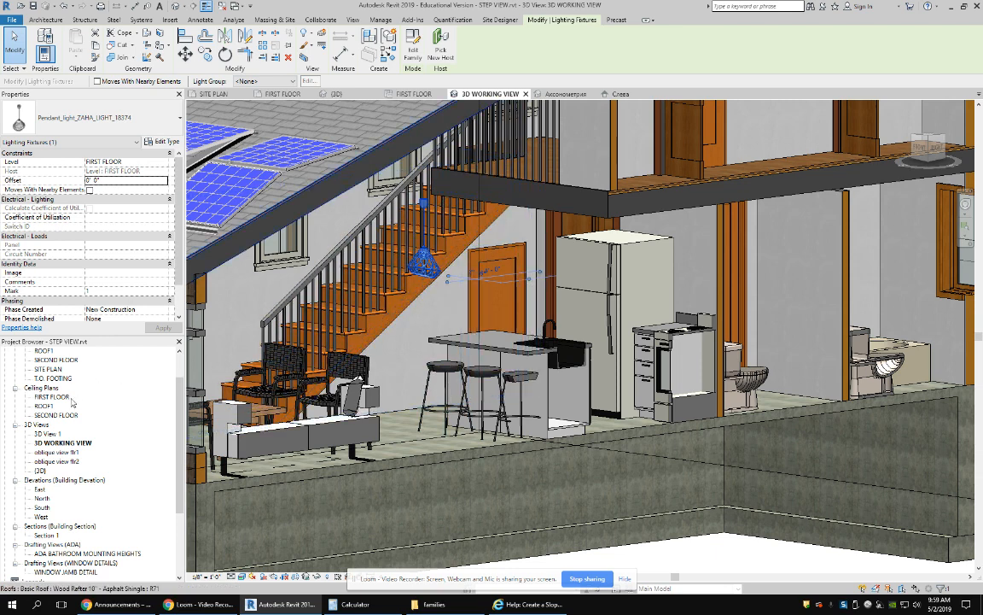
# - Open the FIRST FLOOR ceiling plan and set its underlay base level to FIRST FLOOR
pyautogui.doubleClick(52, 396)
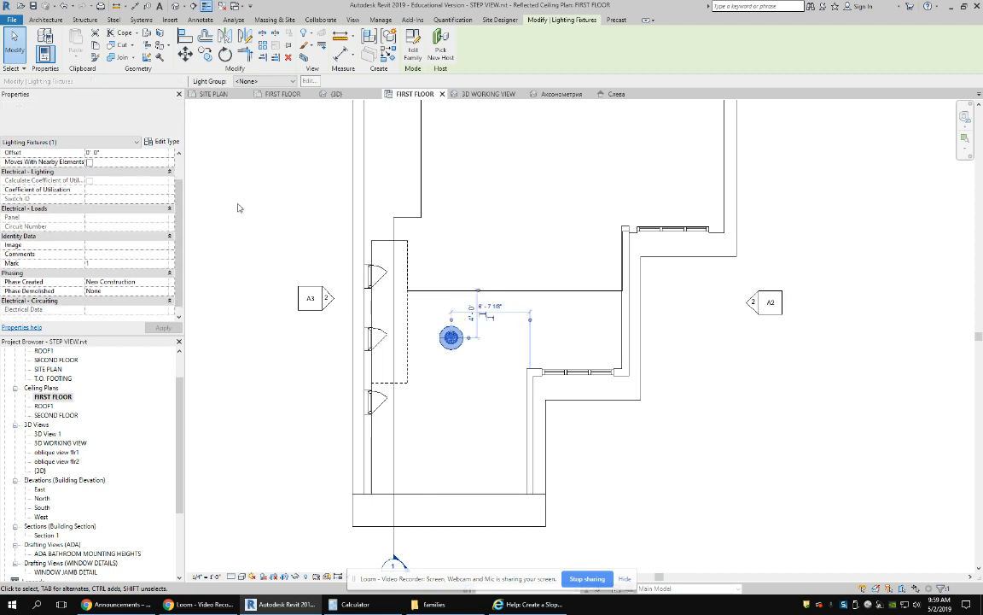
pyautogui.click(301, 208)
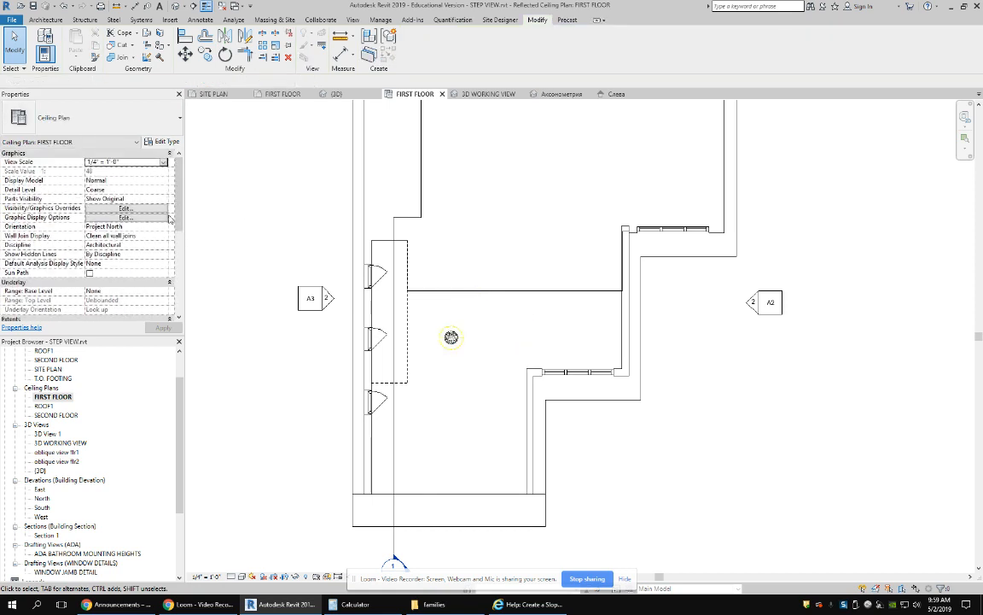
pyautogui.scroll(-2, 180, 207)
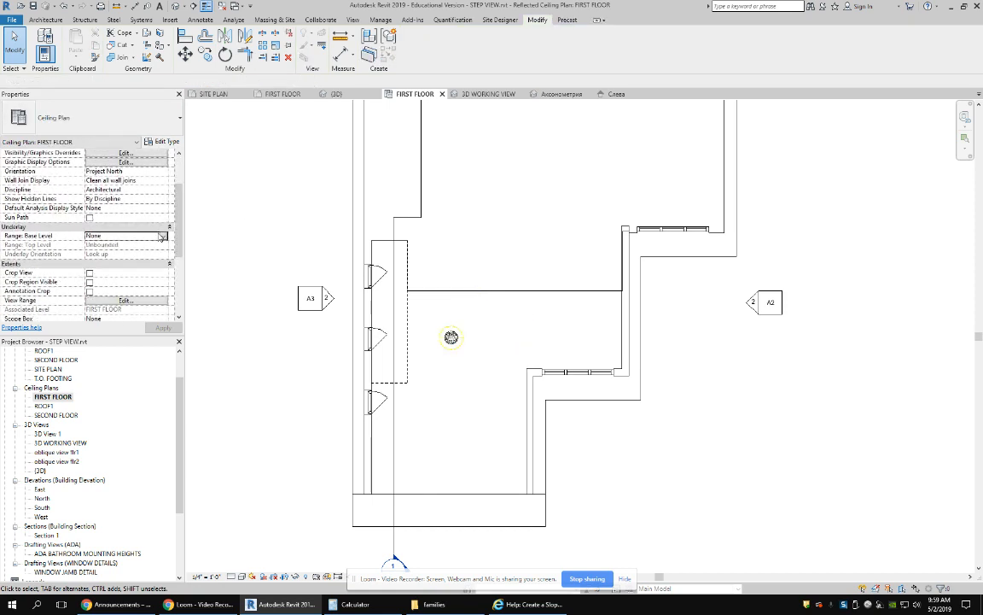
pyautogui.click(119, 235)
pyautogui.click(163, 235)
pyautogui.click(115, 260)
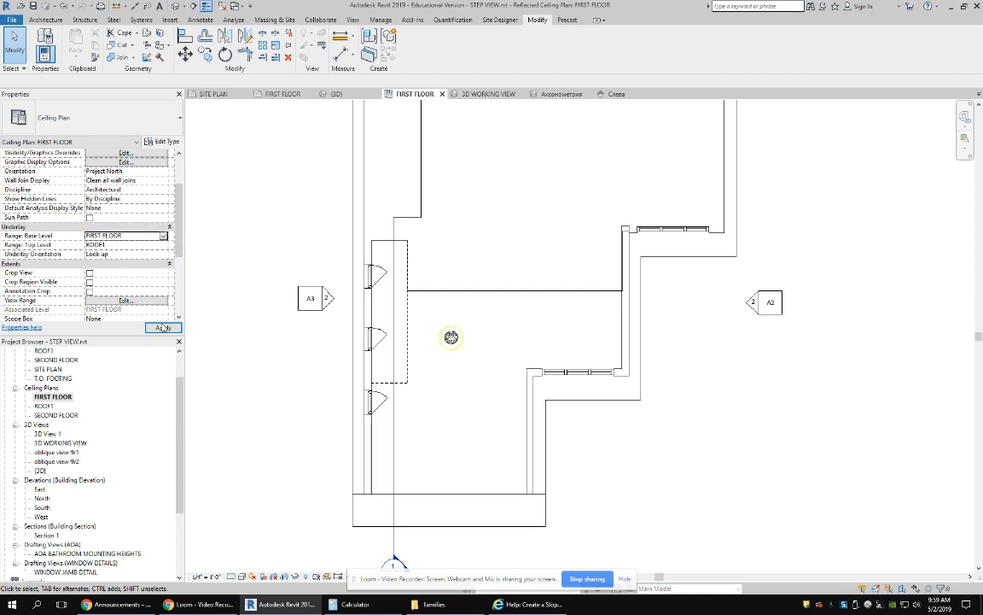
pyautogui.click(162, 327)
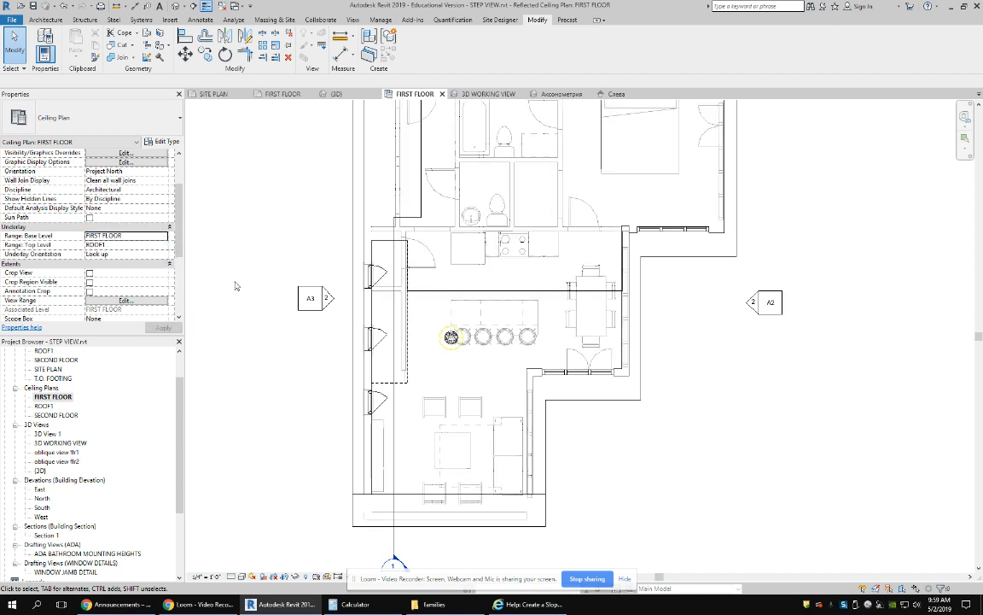
# - Move the pendant light over the middle of the kitchen island and check its placement in the 3D working view
pyautogui.click(443, 341)
pyautogui.moveTo(450, 337); pyautogui.dragTo(493, 313)
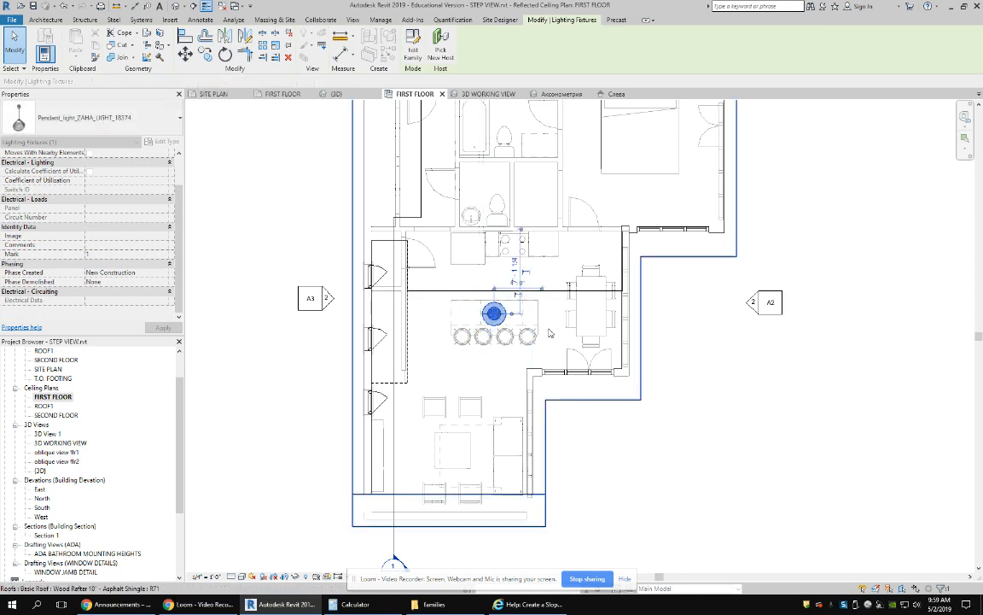
pyautogui.click(722, 374)
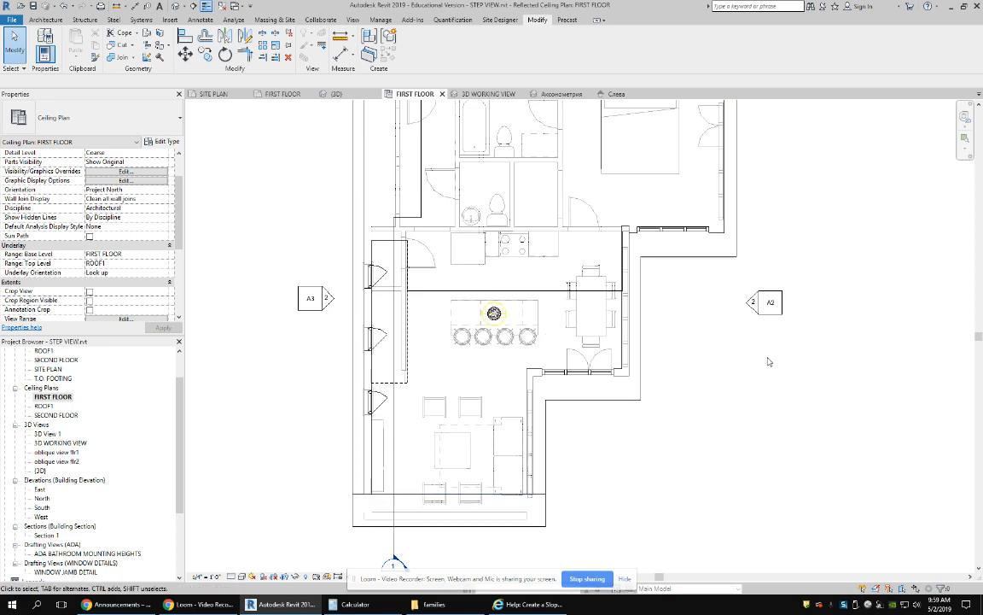
pyautogui.click(477, 93)
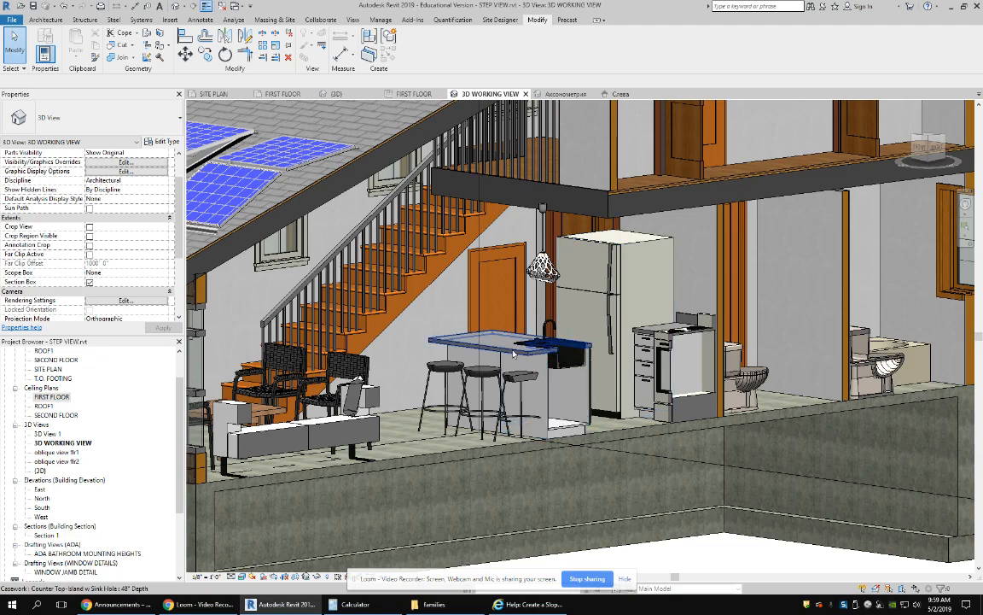
pyautogui.scroll(-1, 506, 367)
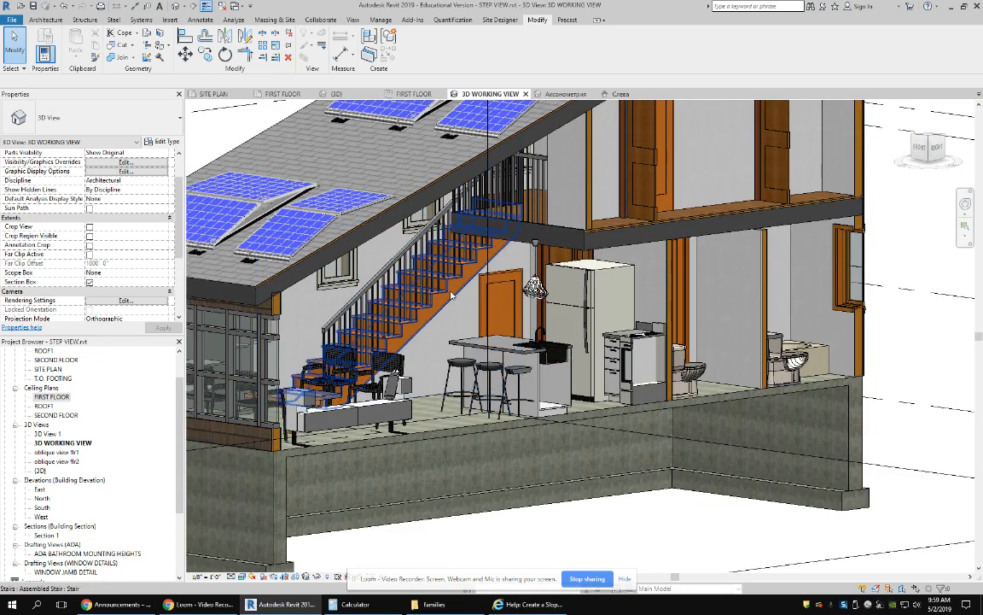
pyautogui.keyDown('shift'); pyautogui.moveTo(479, 290); pyautogui.dragTo(335, 293, button='middle'); pyautogui.keyUp('shift')
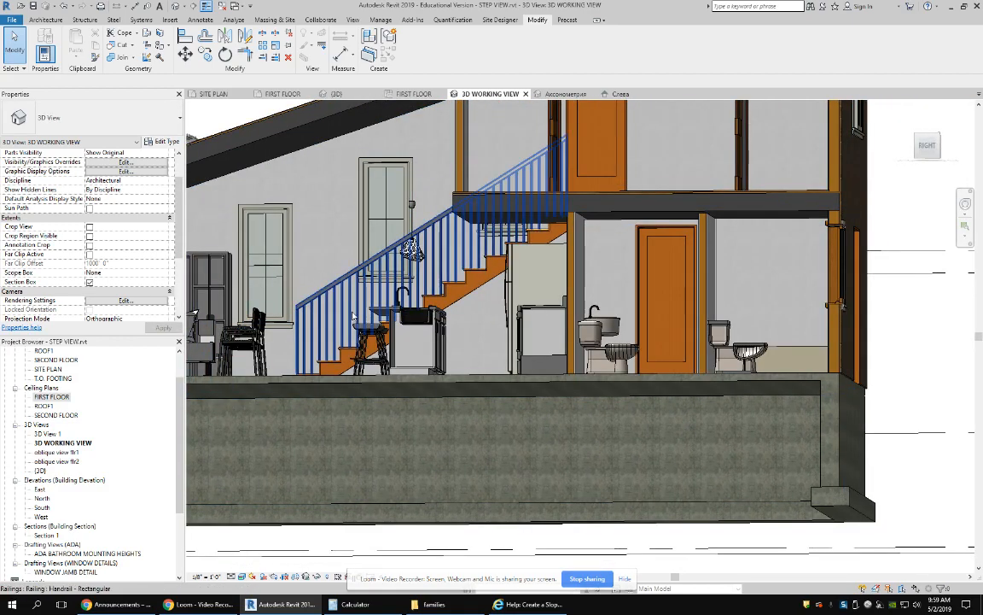
pyautogui.keyDown('shift'); pyautogui.moveTo(375, 333); pyautogui.dragTo(469, 367, button='middle'); pyautogui.keyUp('shift')
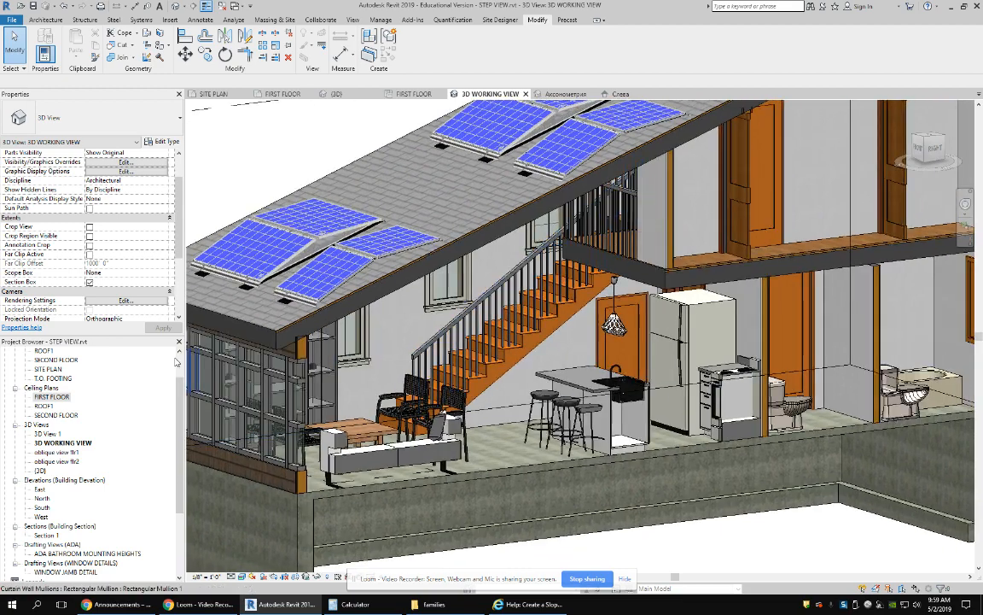
pyautogui.doubleClick(53, 397)
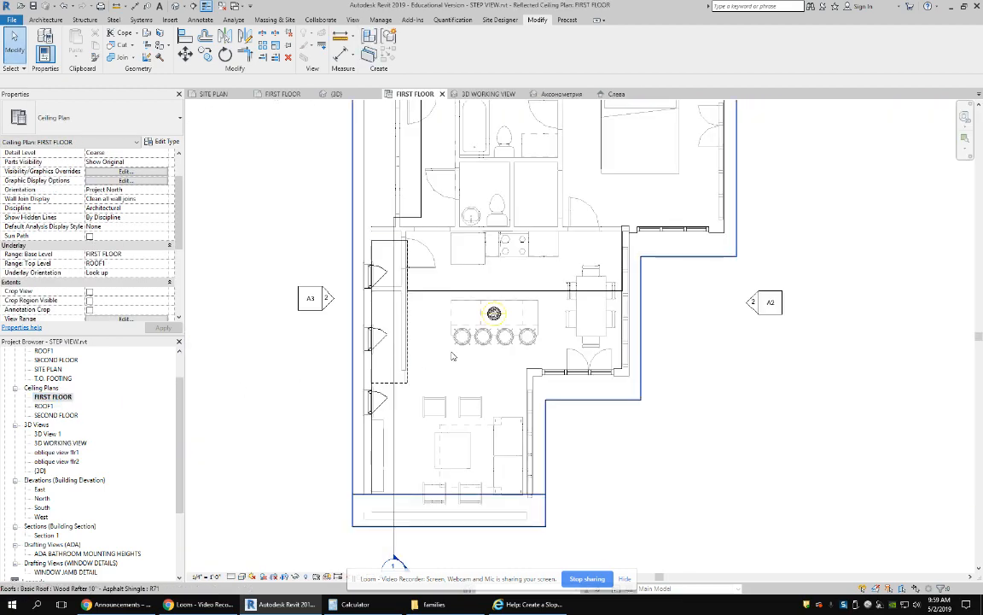
pyautogui.click(46, 21)
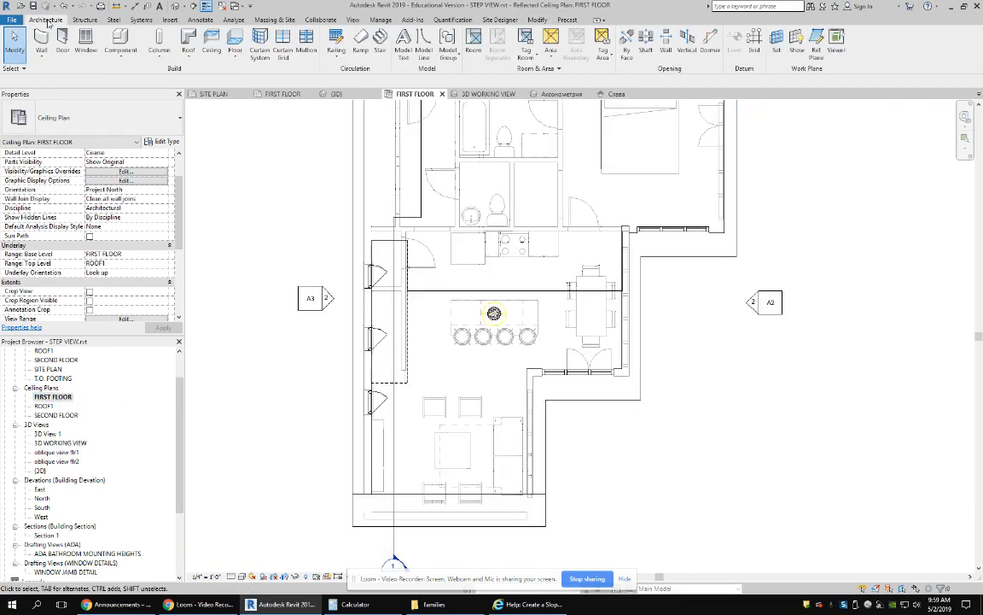
pyautogui.click(142, 20)
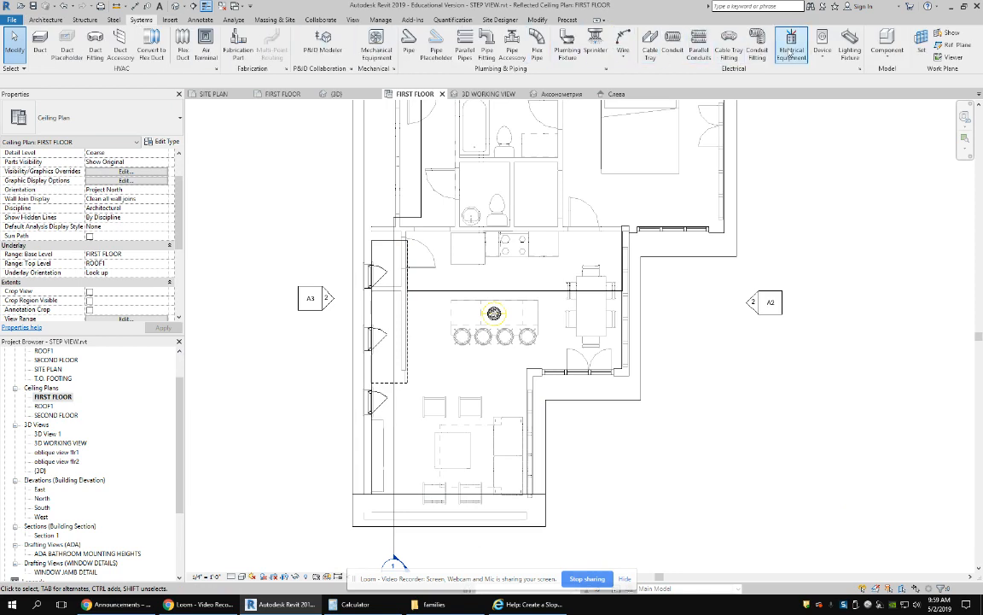
pyautogui.click(850, 44)
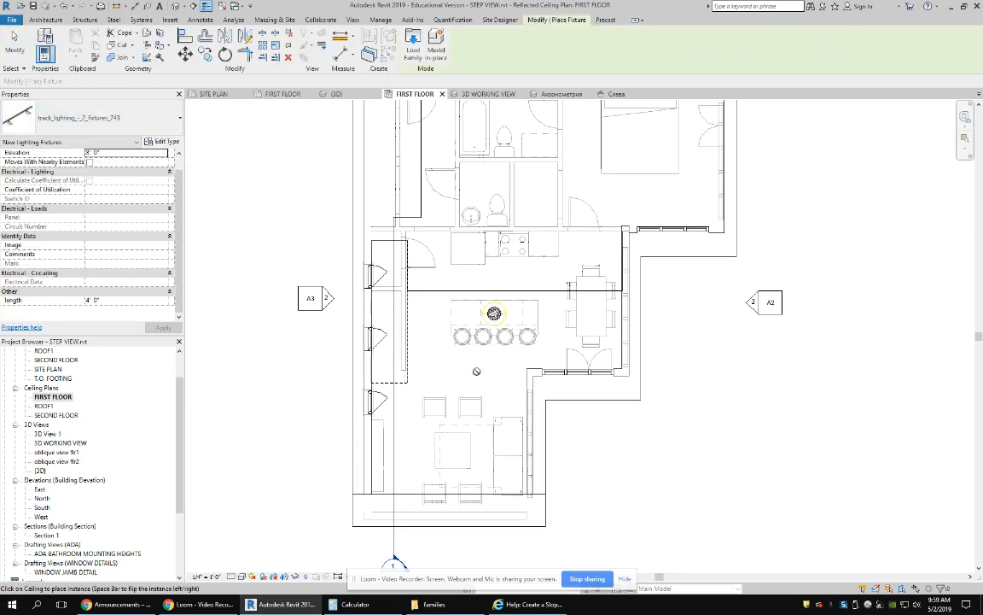
pyautogui.press('Escape')
pyautogui.press('Escape')
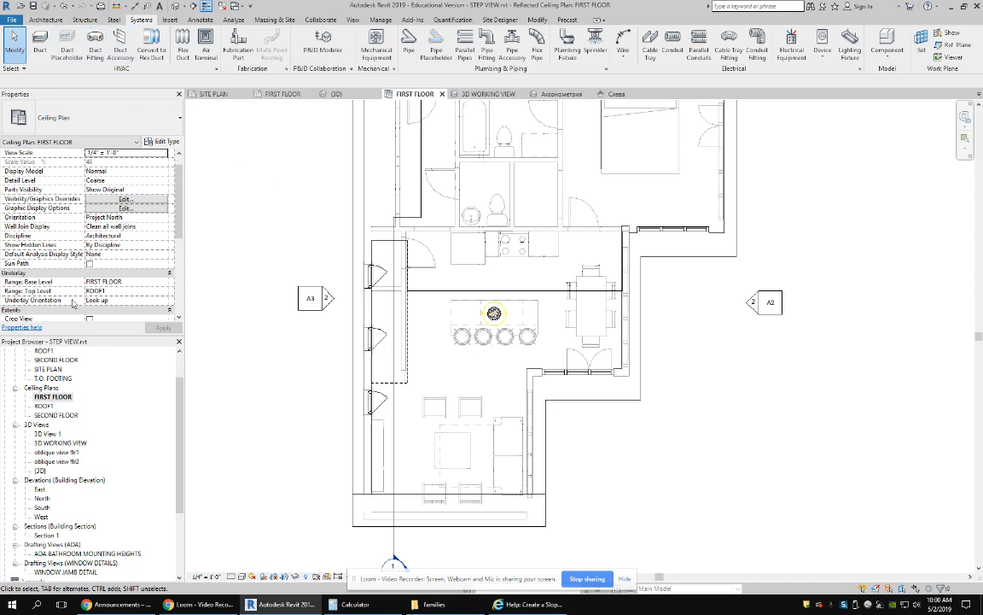
# - Start a ceiling in the FIRST FLOOR floor plan and duplicate the GWB on wood joist type as GWB
pyautogui.moveTo(180, 399); pyautogui.dragTo(147, 362)
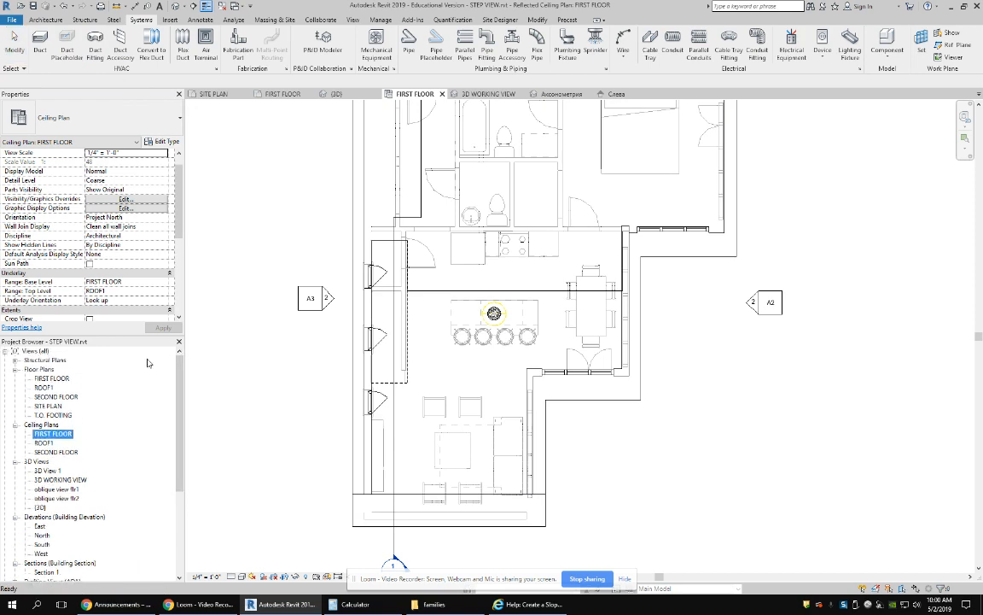
pyautogui.doubleClick(55, 379)
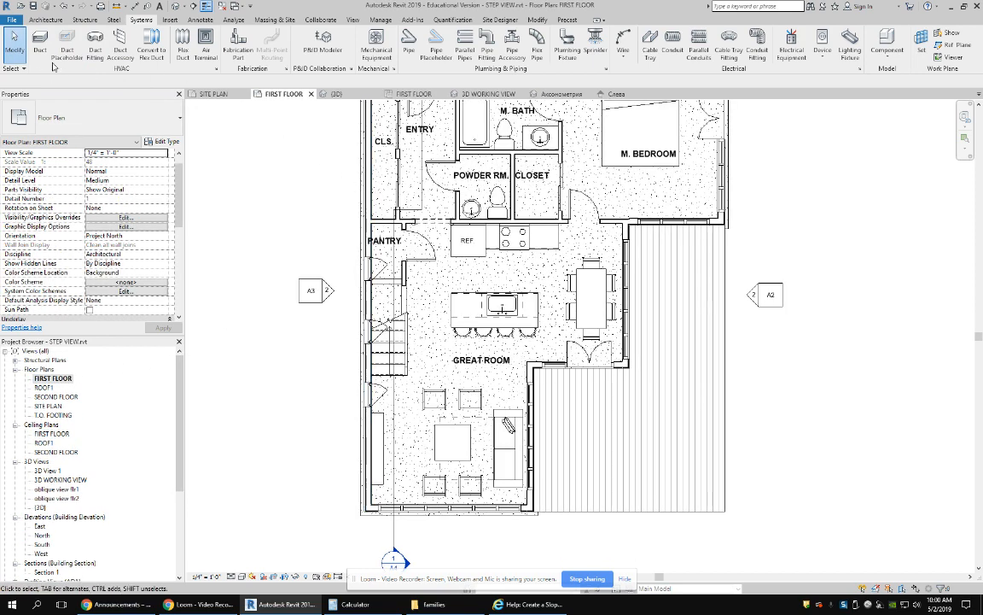
pyautogui.click(47, 20)
pyautogui.click(191, 41)
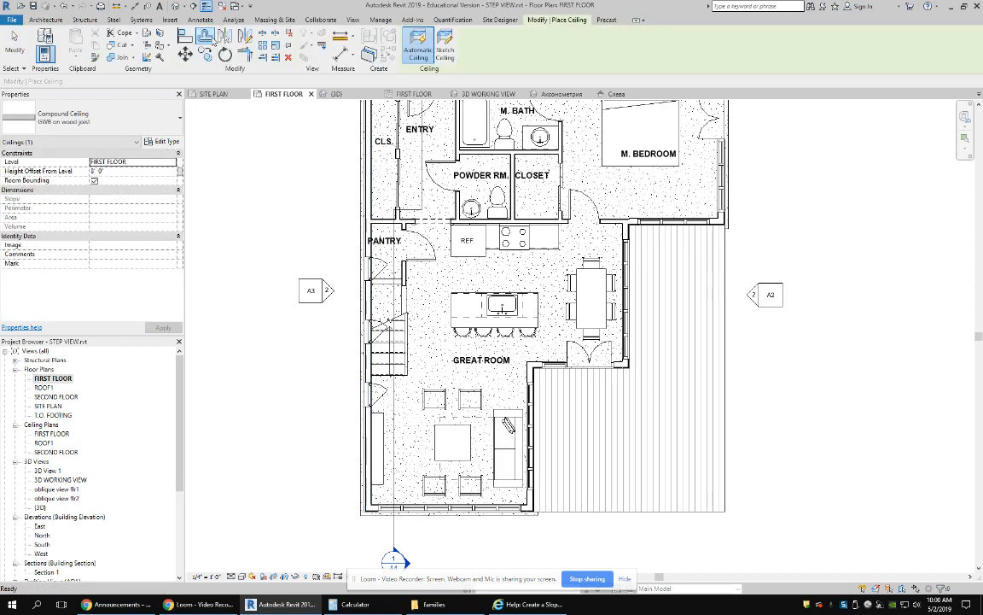
pyautogui.click(166, 142)
pyautogui.click(845, 145)
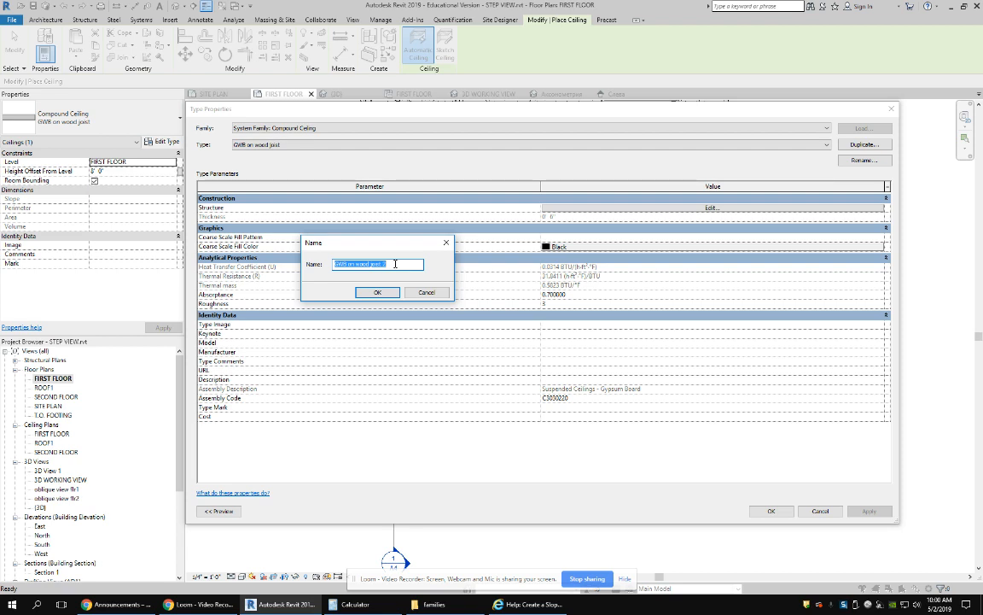
pyautogui.moveTo(394, 264); pyautogui.dragTo(349, 270)
pyautogui.press('BackSpace')
pyautogui.click(370, 289)
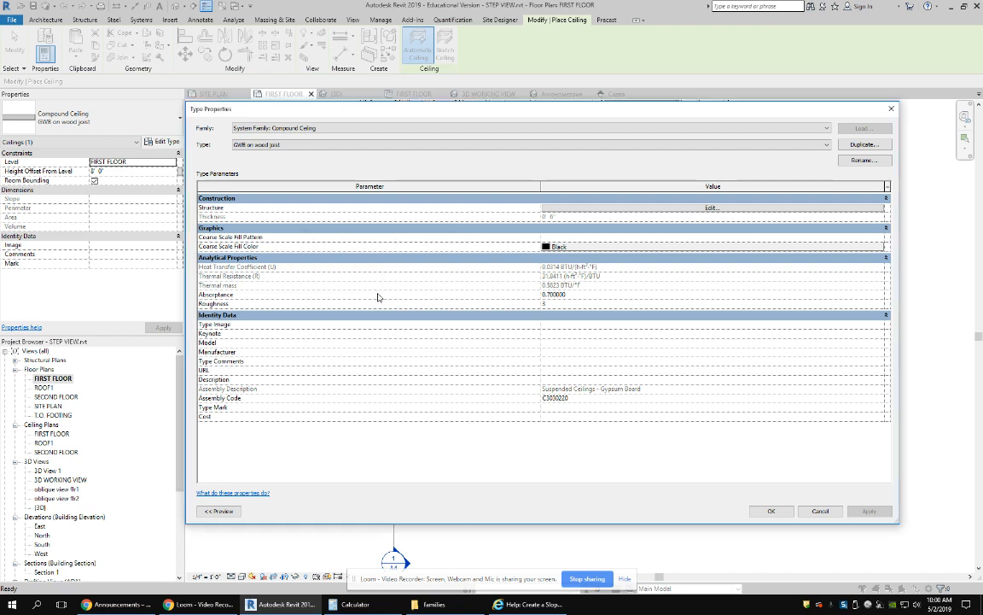
# - Remove the wood joist structure layer from the GWB ceiling type, moving the 1/2" Gypsum Wall Board finish layer inside the core boundaries
pyautogui.click(633, 208)
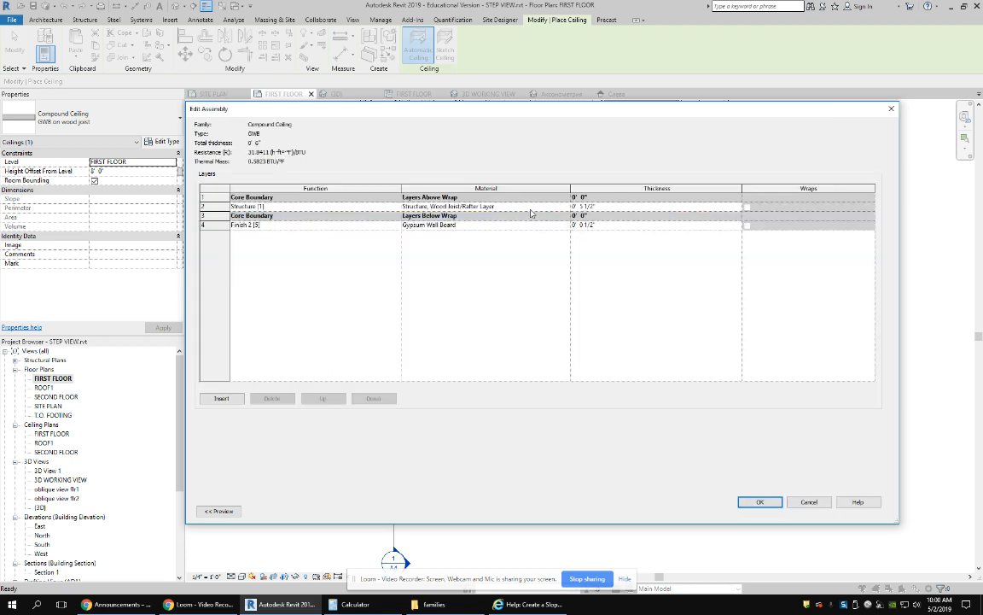
pyautogui.click(222, 206)
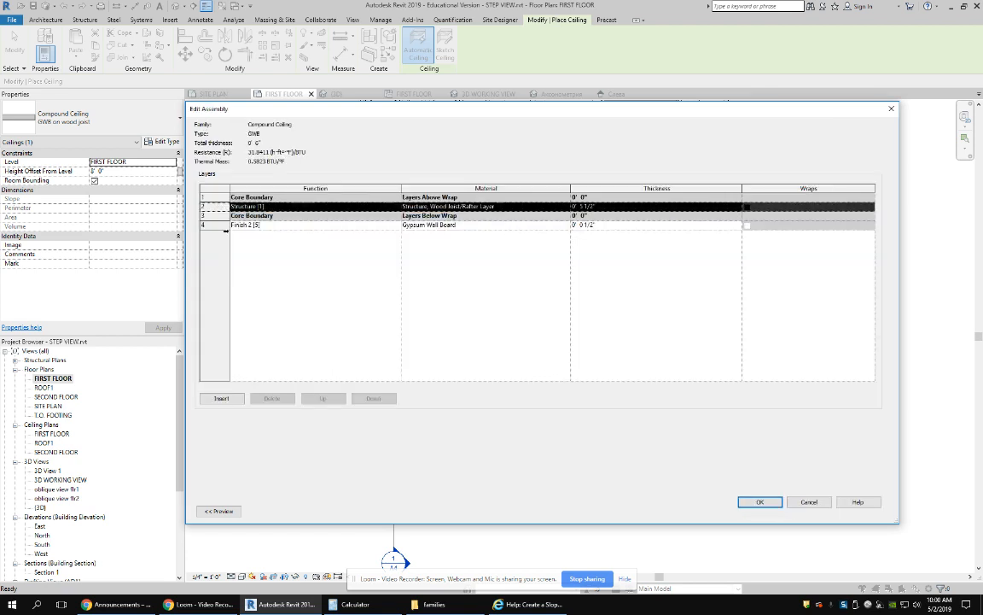
pyautogui.click(213, 224)
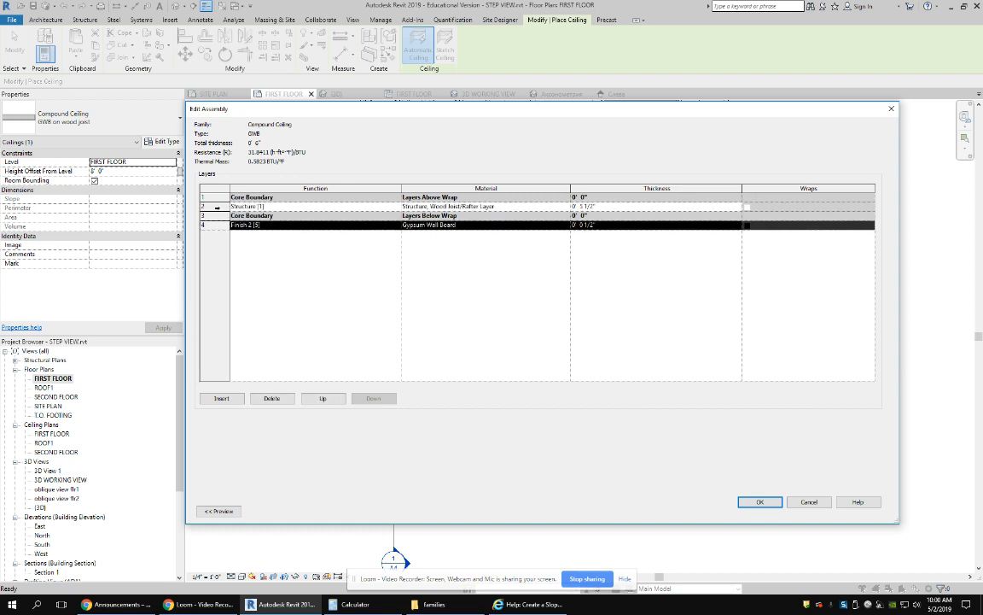
pyautogui.click(323, 397)
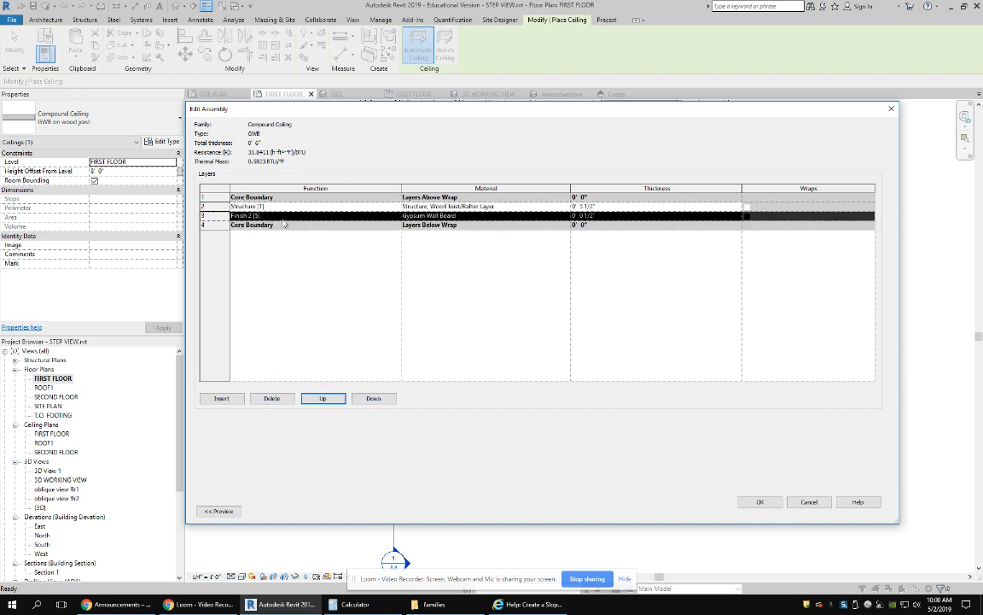
pyautogui.click(216, 206)
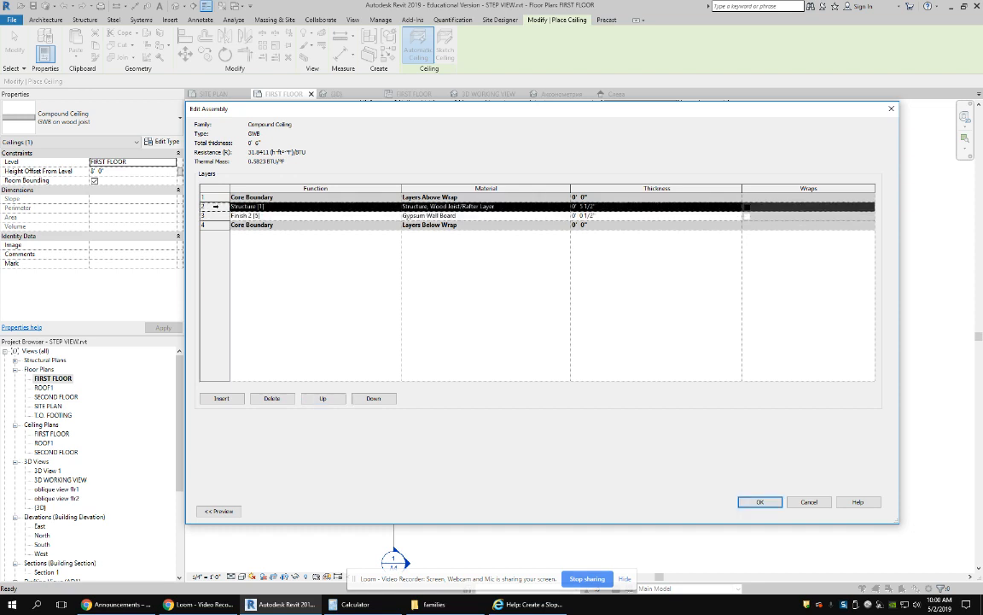
pyautogui.click(272, 398)
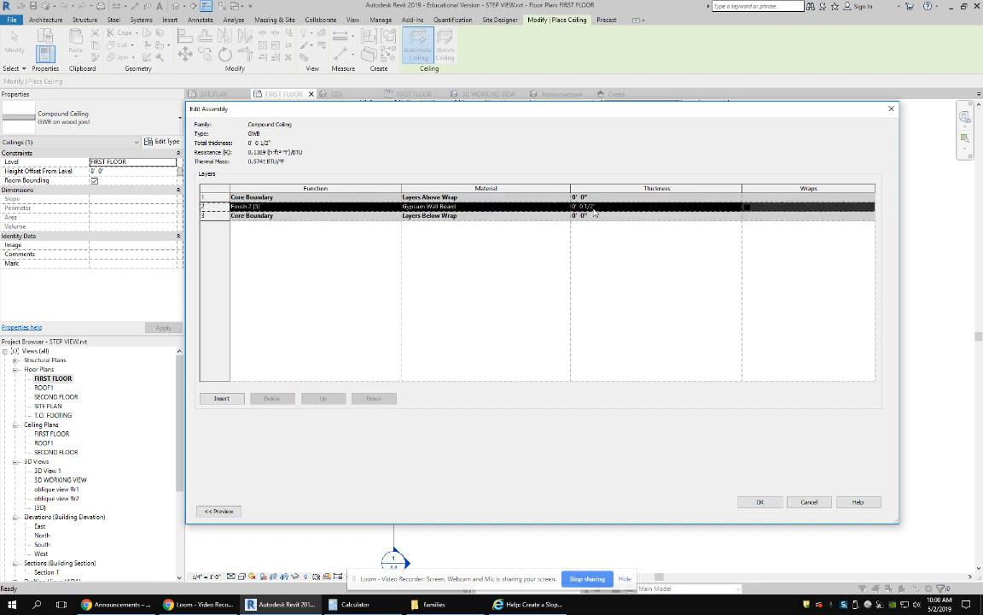
pyautogui.click(759, 501)
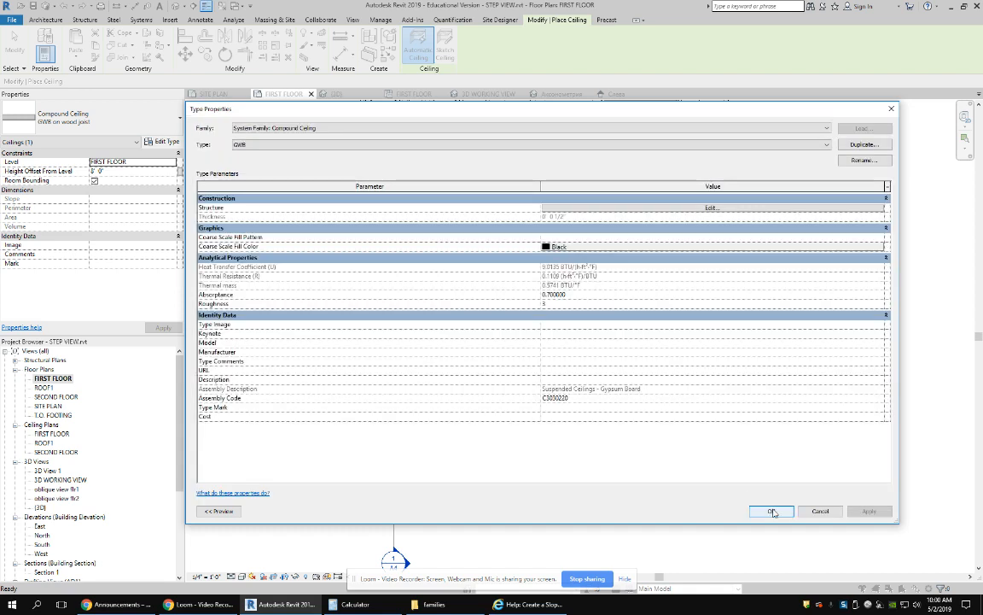
pyautogui.click(766, 568)
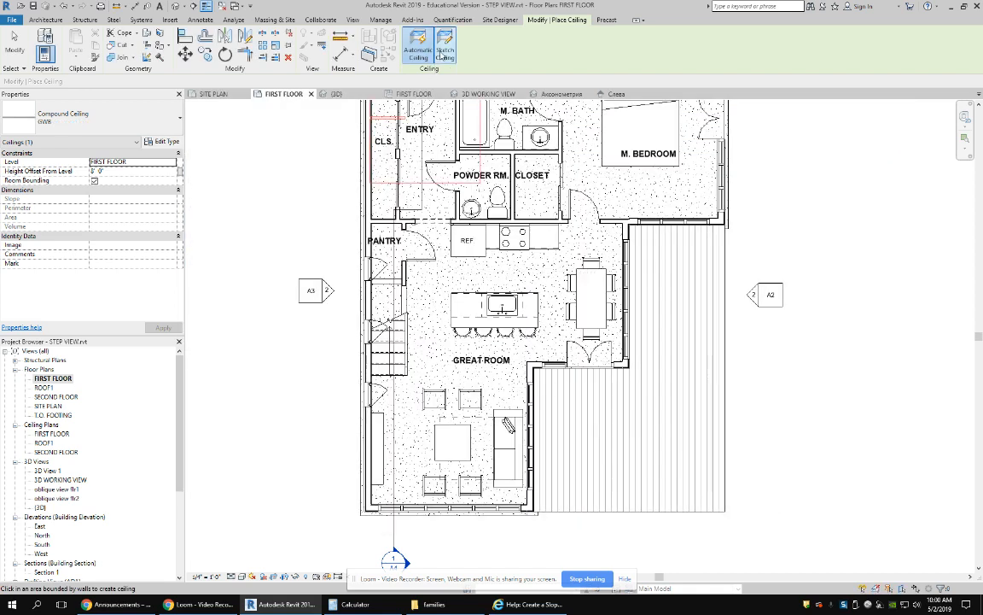
# - Sketch the GWB ceiling boundary by picking the walls enclosing the great room, kitchen and pantry
pyautogui.click(445, 49)
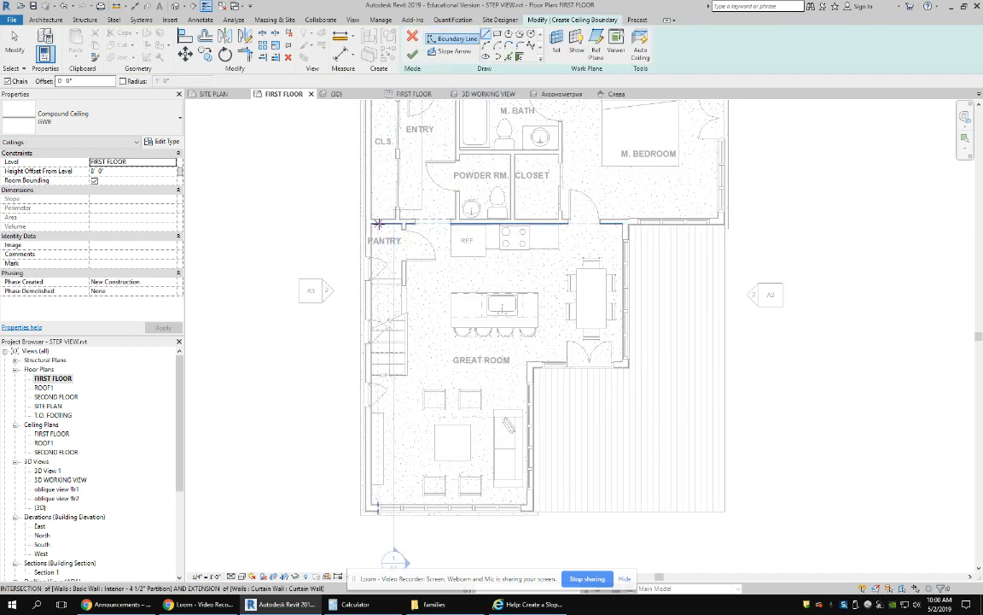
pyautogui.click(520, 56)
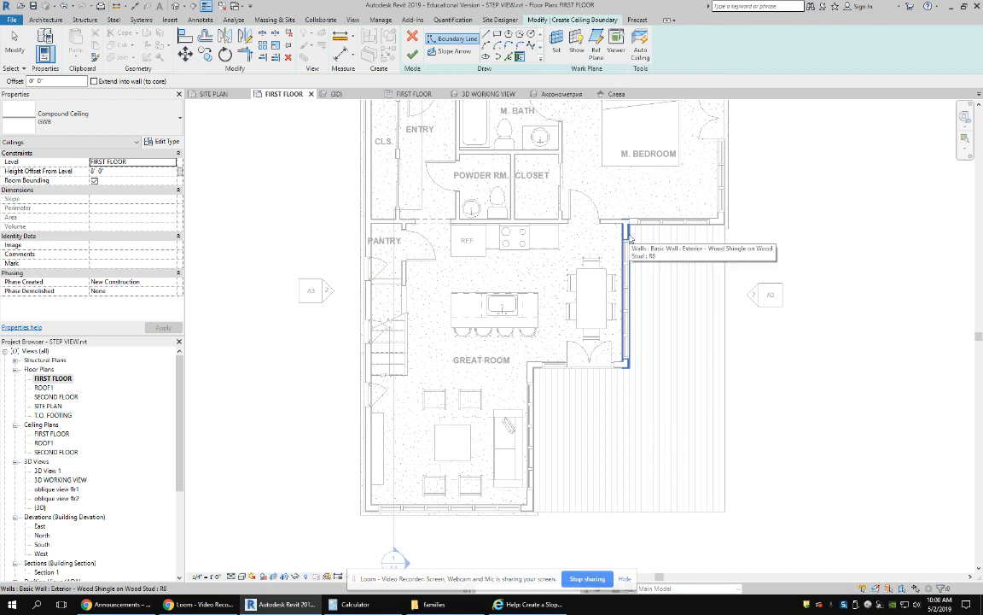
pyautogui.click(629, 239)
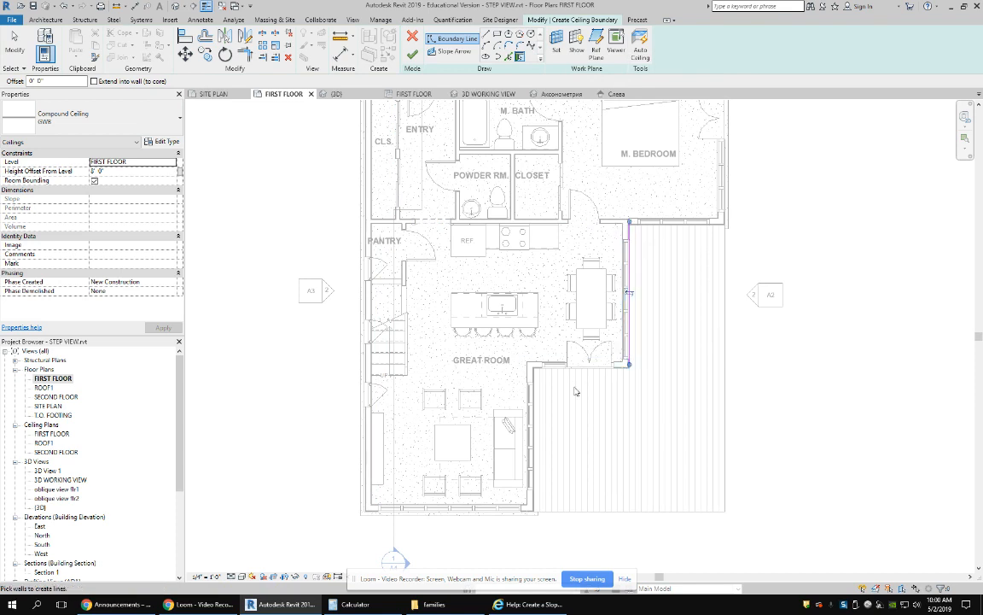
pyautogui.click(535, 365)
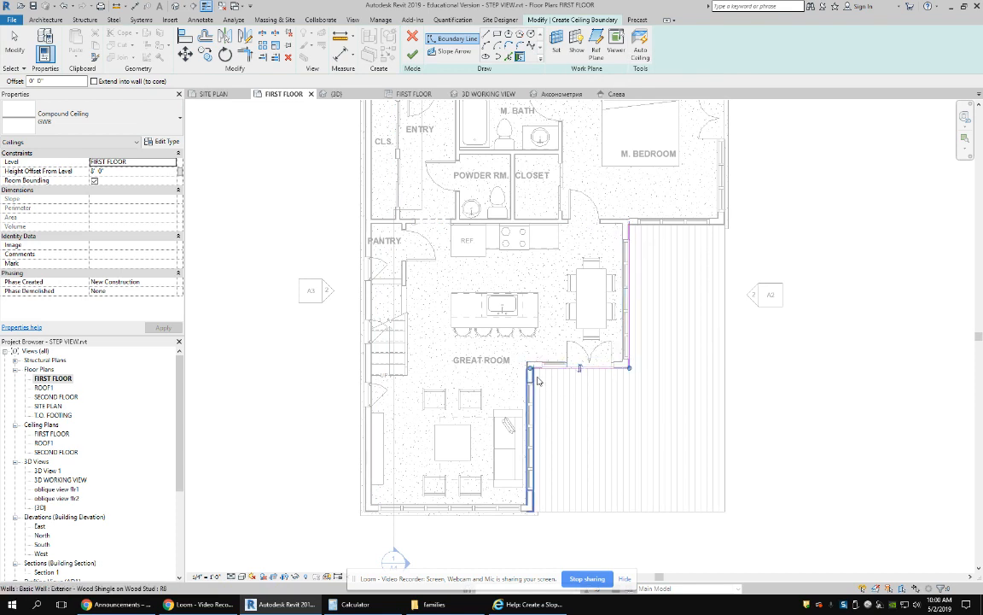
pyautogui.click(530, 427)
pyautogui.click(380, 509)
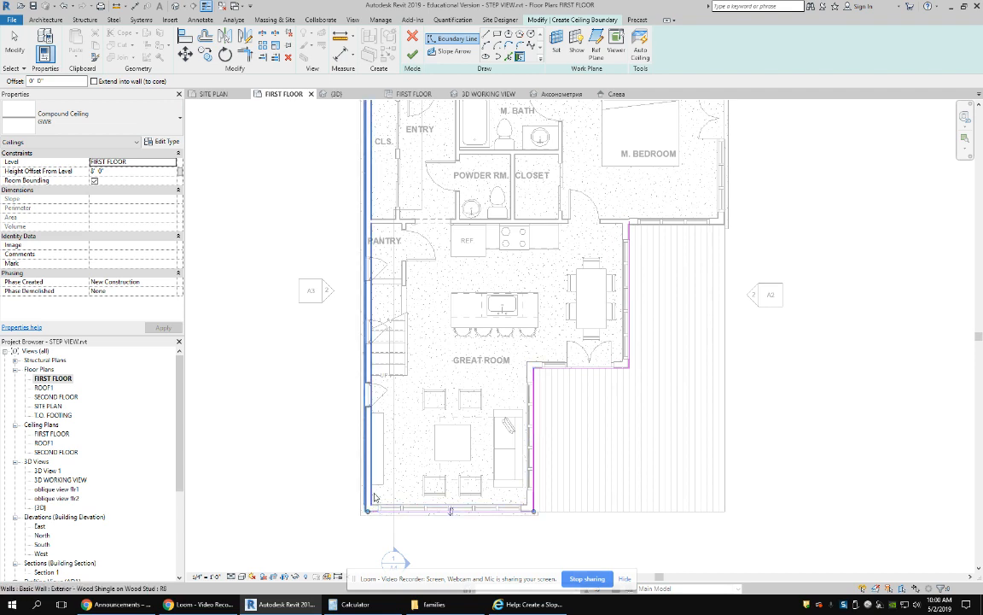
pyautogui.click(368, 449)
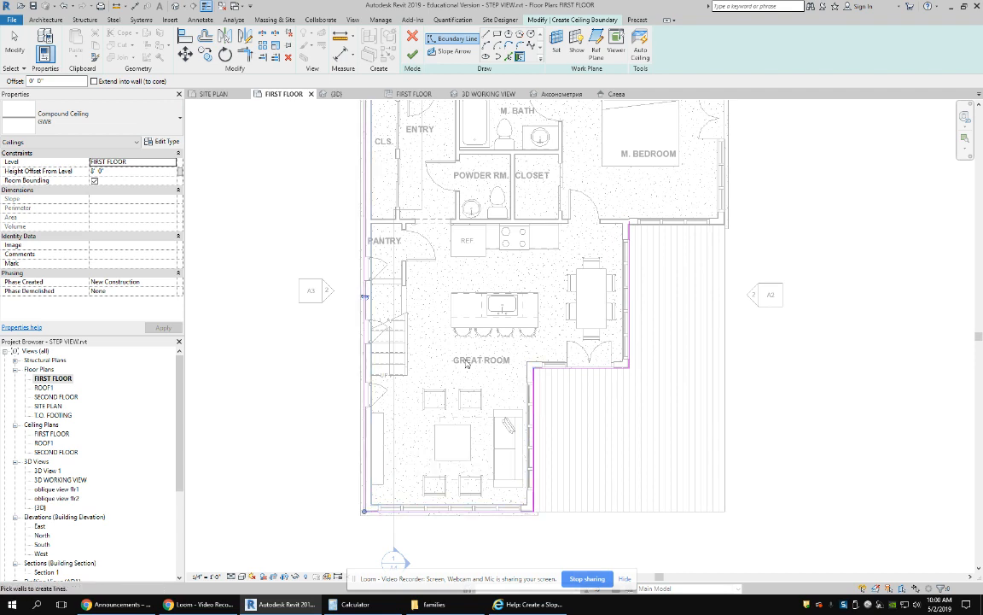
pyautogui.click(502, 224)
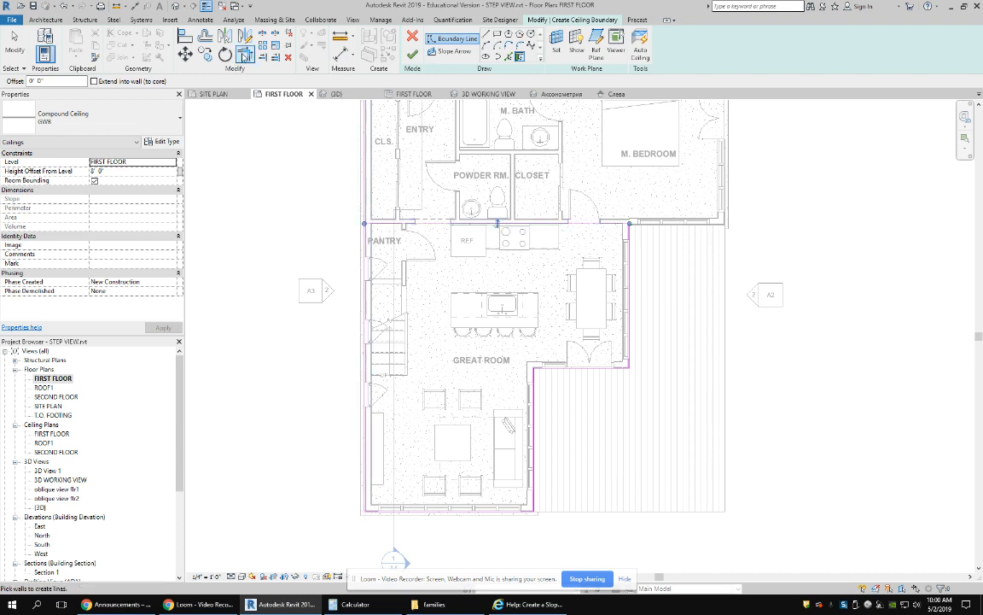
pyautogui.press('t')
pyautogui.press('r')
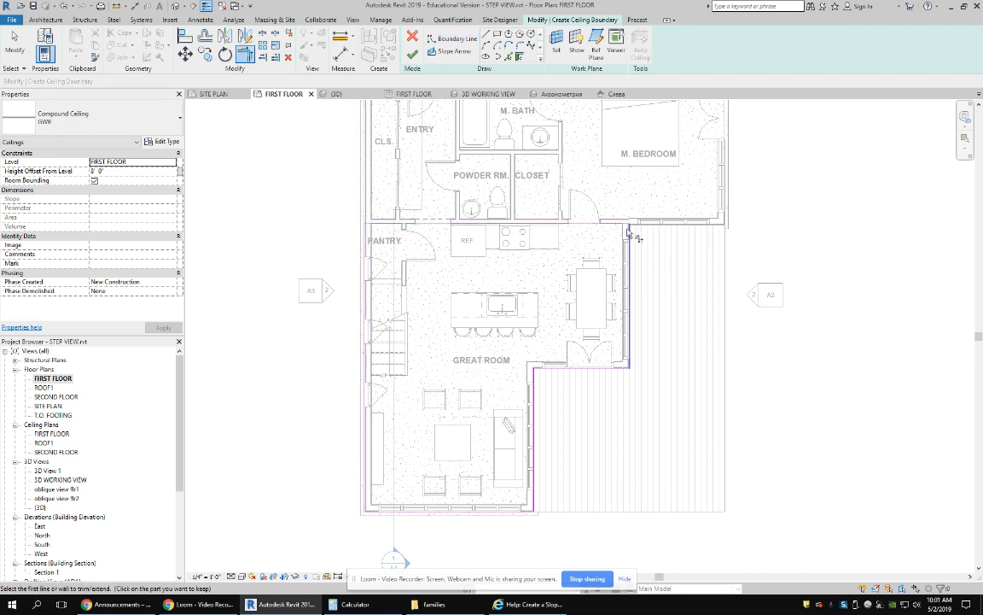
pyautogui.scroll(4, 629, 365)
pyautogui.press('Escape')
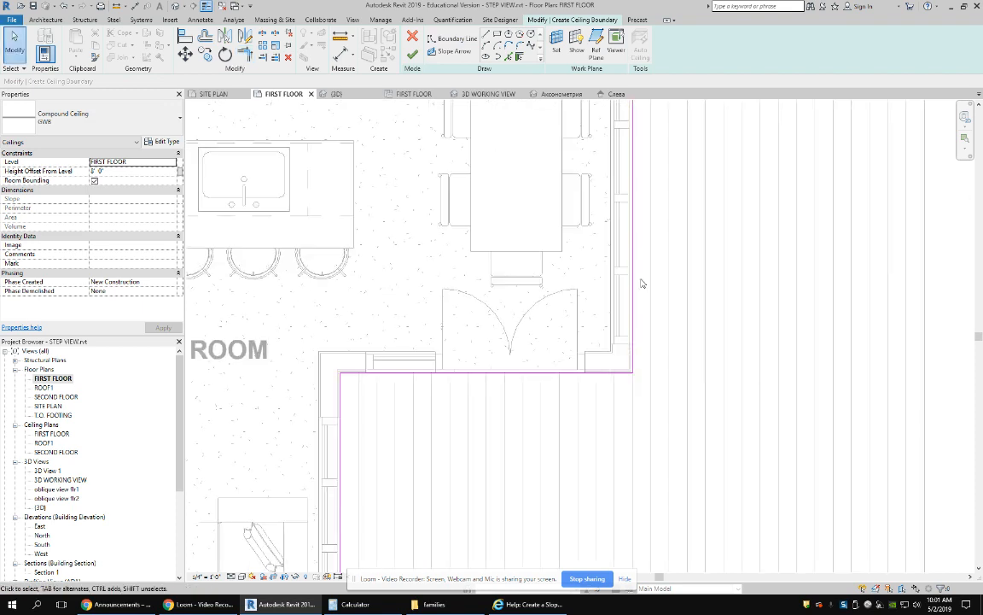
# - Shift the ceiling boundary lines along the dining side wall, patio door wall and sofa side wall inward to about a -1 1/8" wall offset
pyautogui.click(634, 274)
pyautogui.moveTo(632, 259)
pyautogui.mouseDown()
pyautogui.moveTo(611, 266)
pyautogui.moveTo(625, 266)
pyautogui.mouseUp()
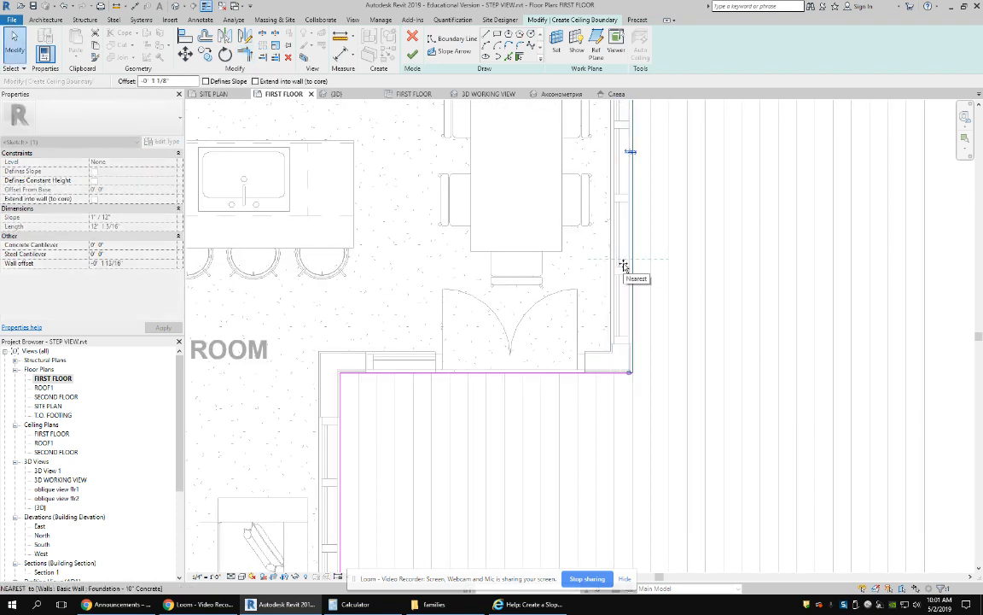
pyautogui.scroll(2, 574, 370)
pyautogui.click(537, 371)
pyautogui.moveTo(538, 370); pyautogui.dragTo(576, 368)
pyautogui.scroll(-2, 436, 389)
pyautogui.moveTo(372, 420); pyautogui.dragTo(554, 333, button='middle')
pyautogui.scroll(2, 529, 332)
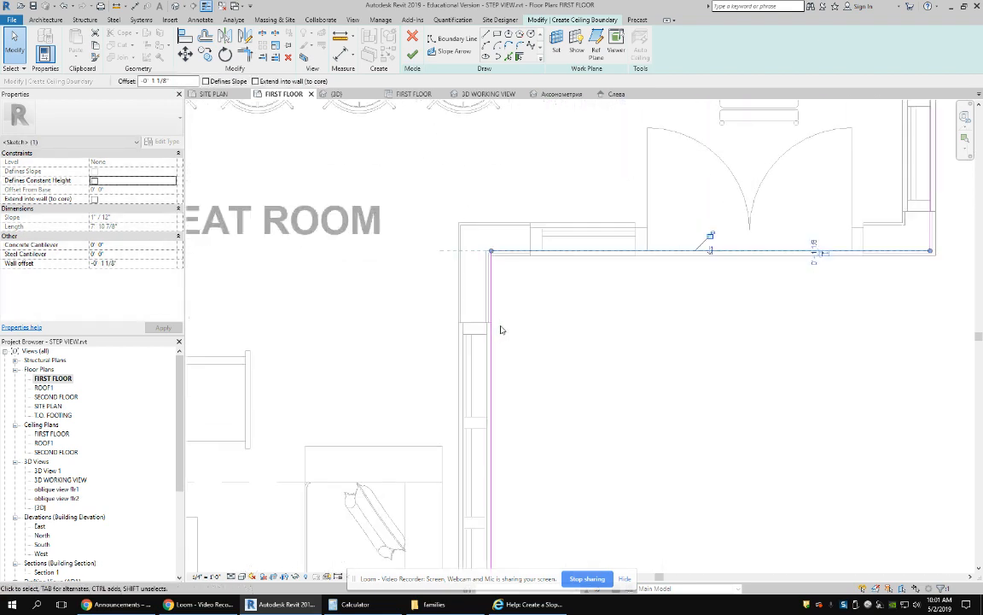
pyautogui.scroll(1, 494, 321)
pyautogui.click(492, 302)
pyautogui.moveTo(490, 295); pyautogui.dragTo(488, 300)
# - Shift the boundary lines along the living area's window wall and the stair side wall inward to about -1 1/8", and finish the ceiling sketch
pyautogui.scroll(-4, 431, 330)
pyautogui.moveTo(333, 420); pyautogui.dragTo(508, 335, button='middle')
pyautogui.scroll(2, 520, 478)
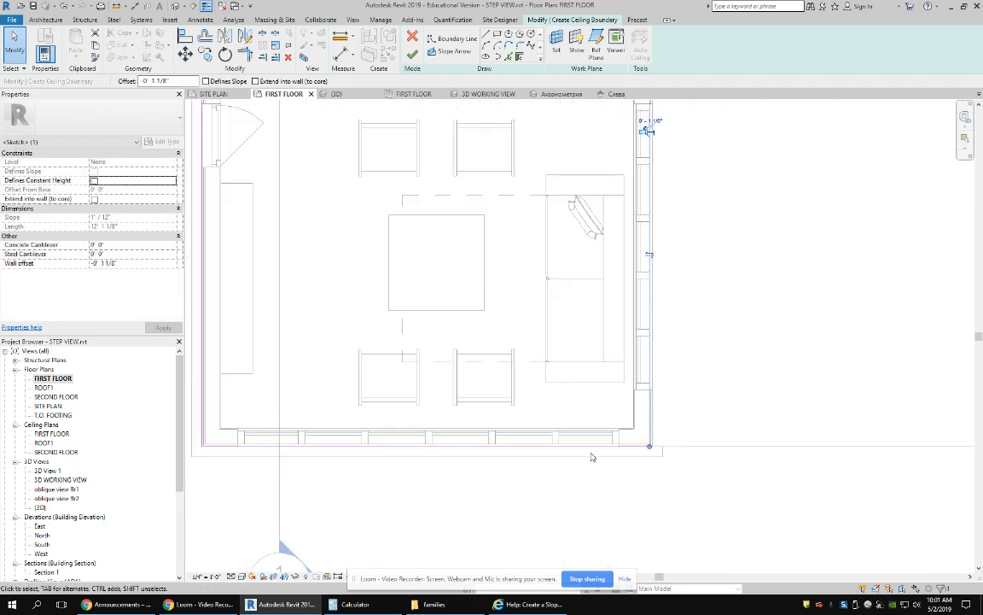
pyautogui.scroll(2, 632, 454)
pyautogui.click(664, 438)
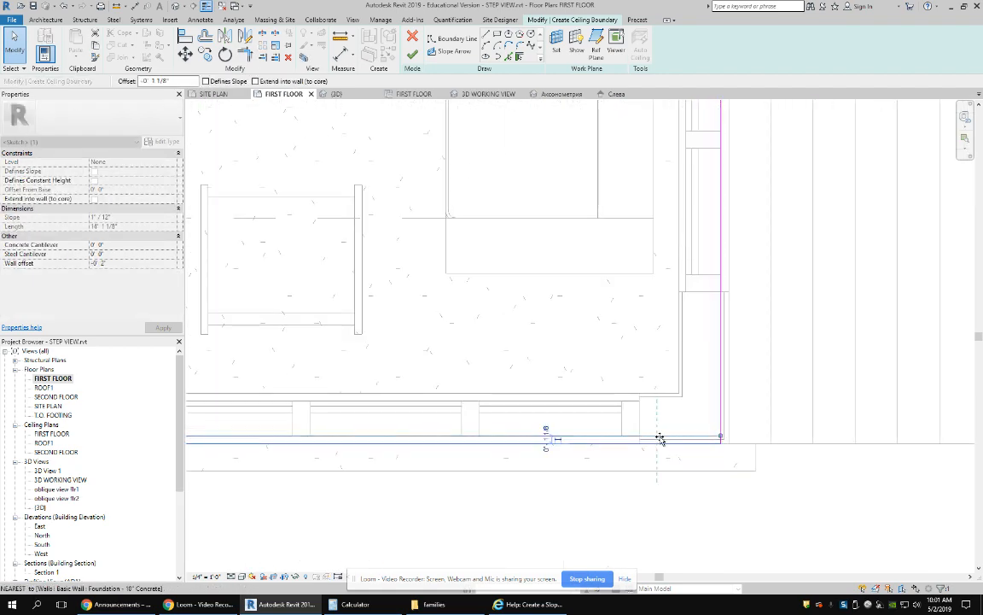
pyautogui.moveTo(661, 439); pyautogui.dragTo(660, 437)
pyautogui.scroll(-3, 519, 397)
pyautogui.moveTo(519, 397); pyautogui.dragTo(782, 440, button='middle')
pyautogui.click(299, 295)
pyautogui.scroll(1, 365, 303)
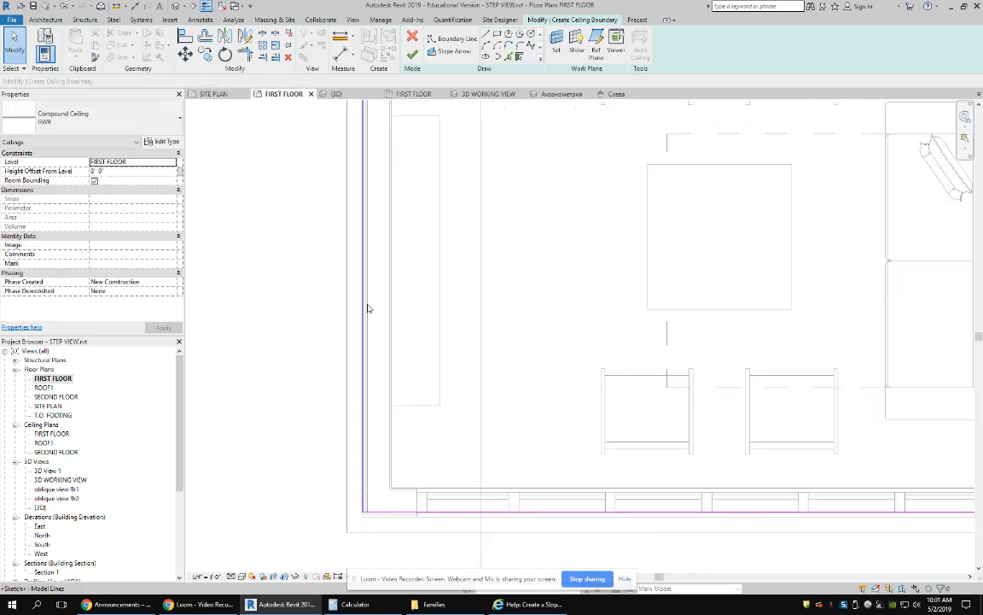
pyautogui.scroll(1, 368, 307)
pyautogui.click(362, 300)
pyautogui.moveTo(363, 292); pyautogui.dragTo(368, 293)
pyautogui.scroll(-3, 438, 290)
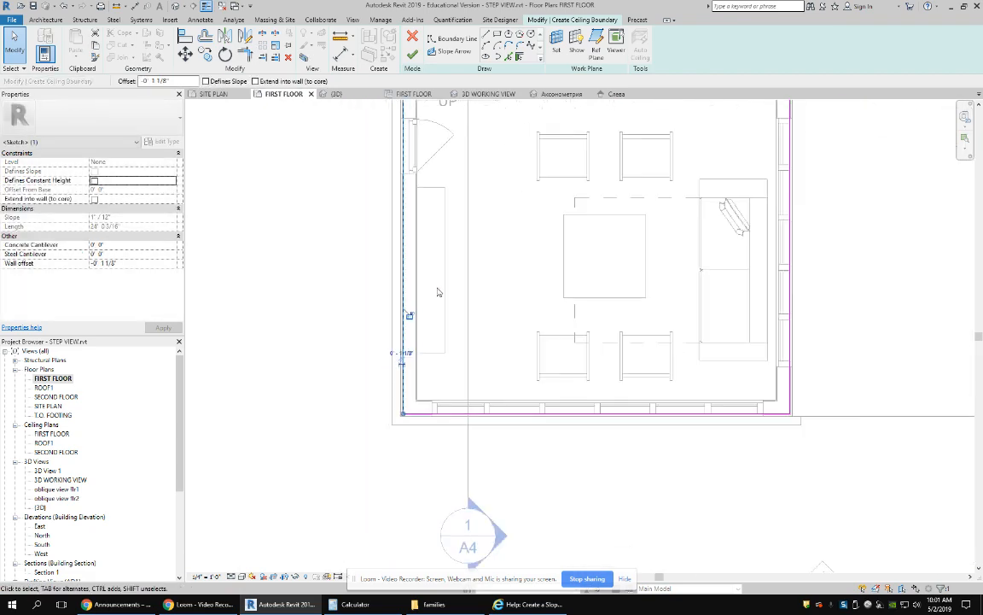
pyautogui.scroll(-3, 498, 292)
pyautogui.scroll(3, 487, 259)
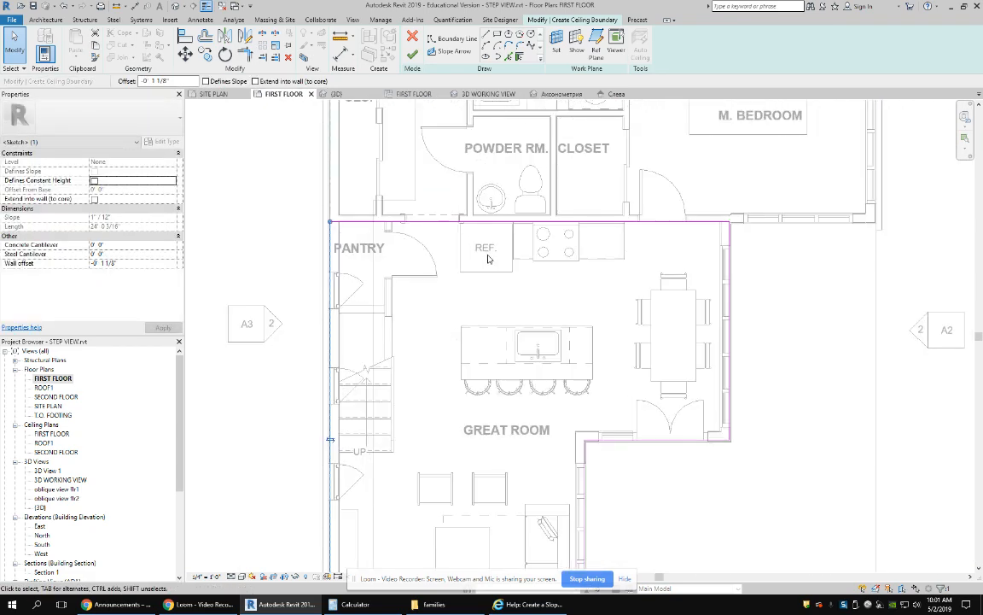
pyautogui.click(412, 55)
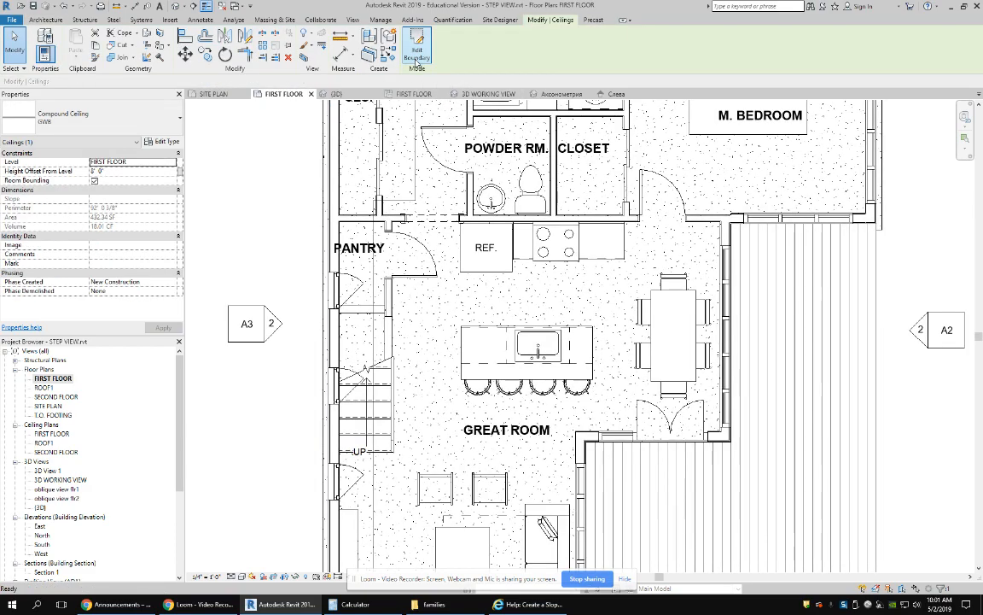
# - Examine the new ceiling in the 3D working view and check the slope of the roof above it
pyautogui.scroll(-3, 588, 319)
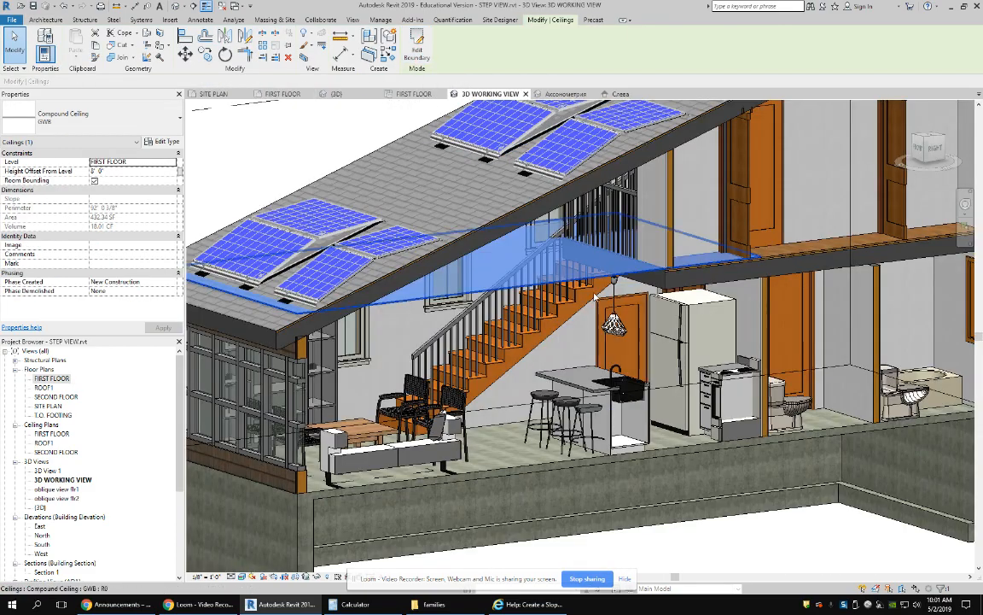
pyautogui.click(488, 93)
pyautogui.scroll(2, 527, 381)
pyautogui.press('Escape')
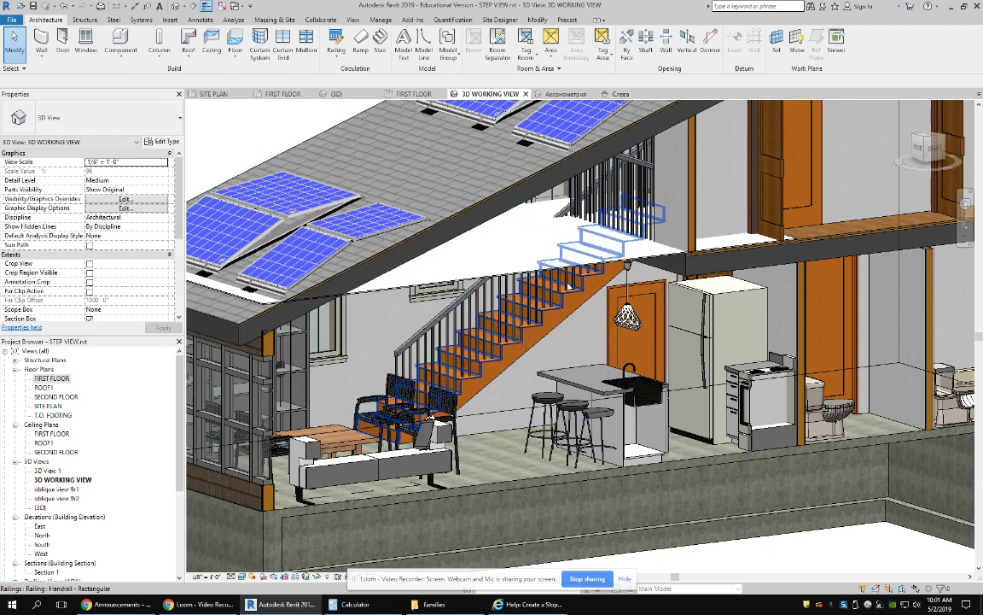
pyautogui.click(621, 139)
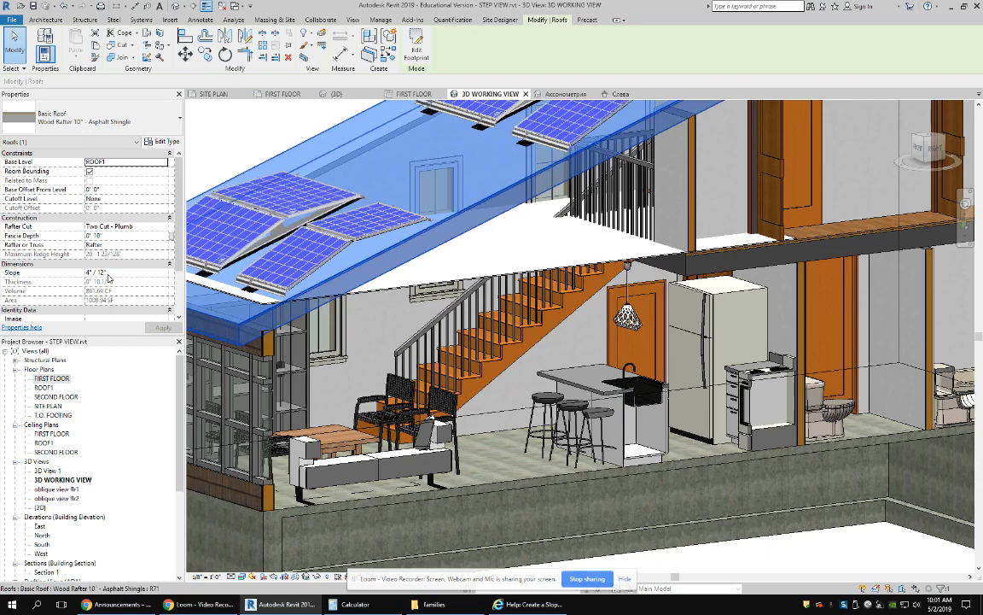
pyautogui.press('Escape')
pyautogui.scroll(2, 437, 254)
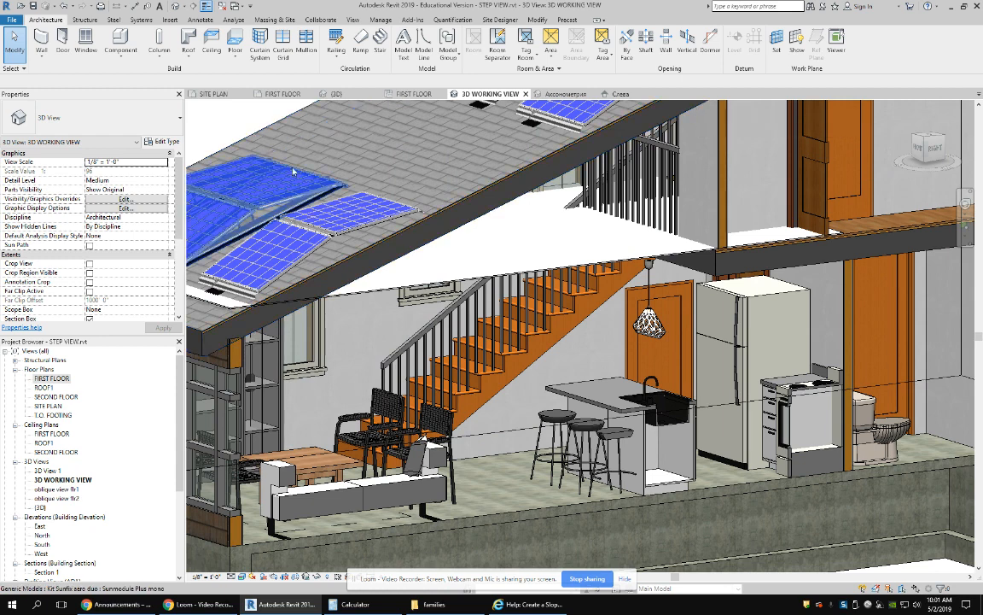
# - Edit the great room ceiling's boundary in the first floor ceiling plan and draw a slope arrow from the living area's window wall to the kitchen's back wall
pyautogui.click(401, 95)
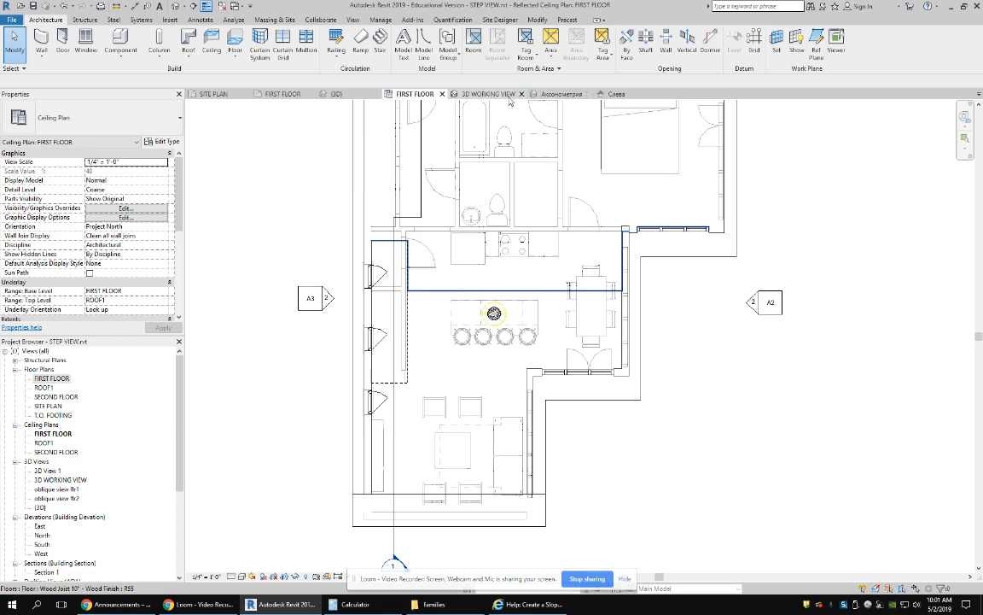
pyautogui.click(483, 94)
pyautogui.click(492, 245)
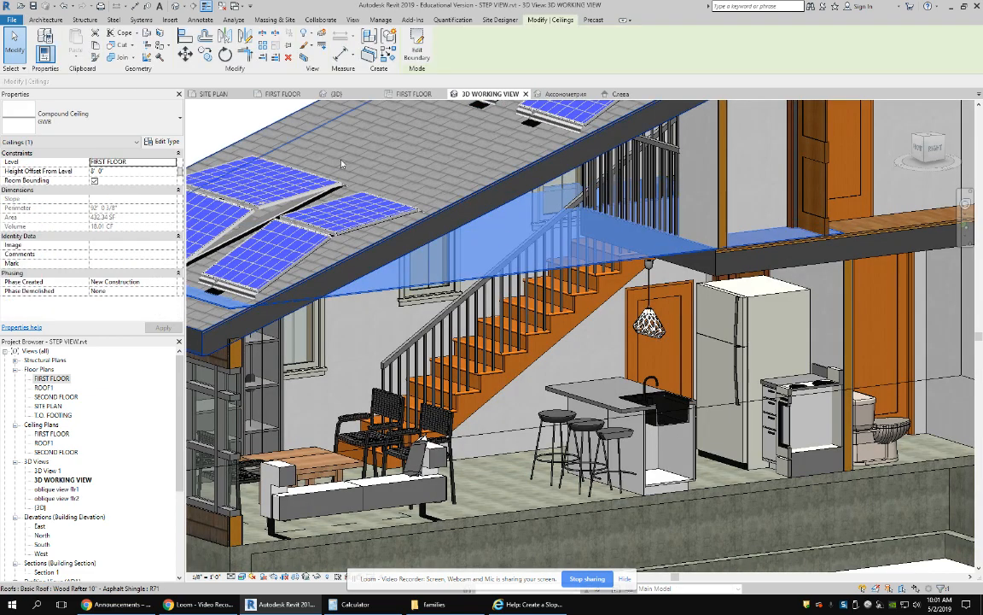
pyautogui.click(401, 94)
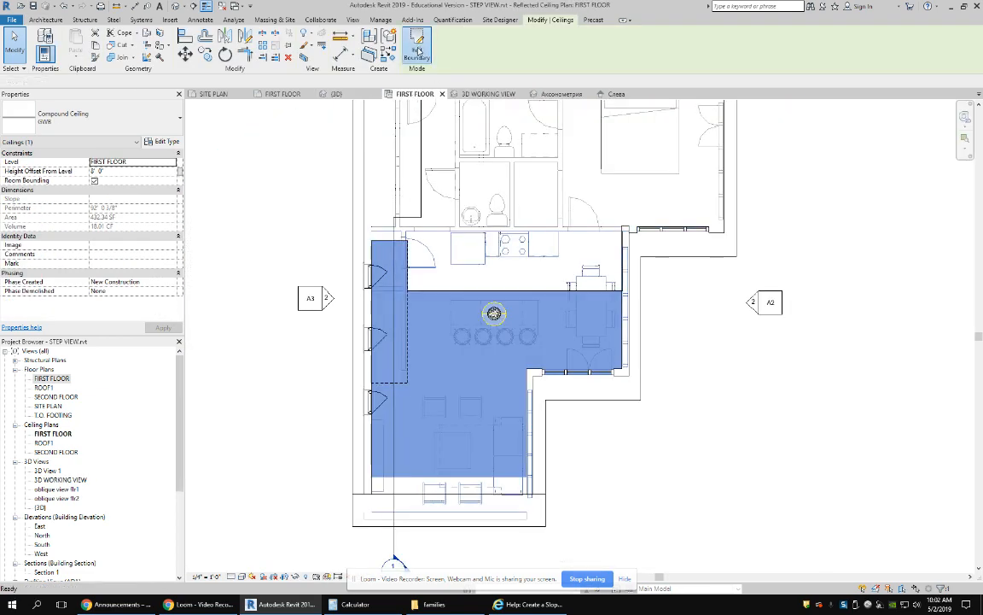
pyautogui.click(417, 47)
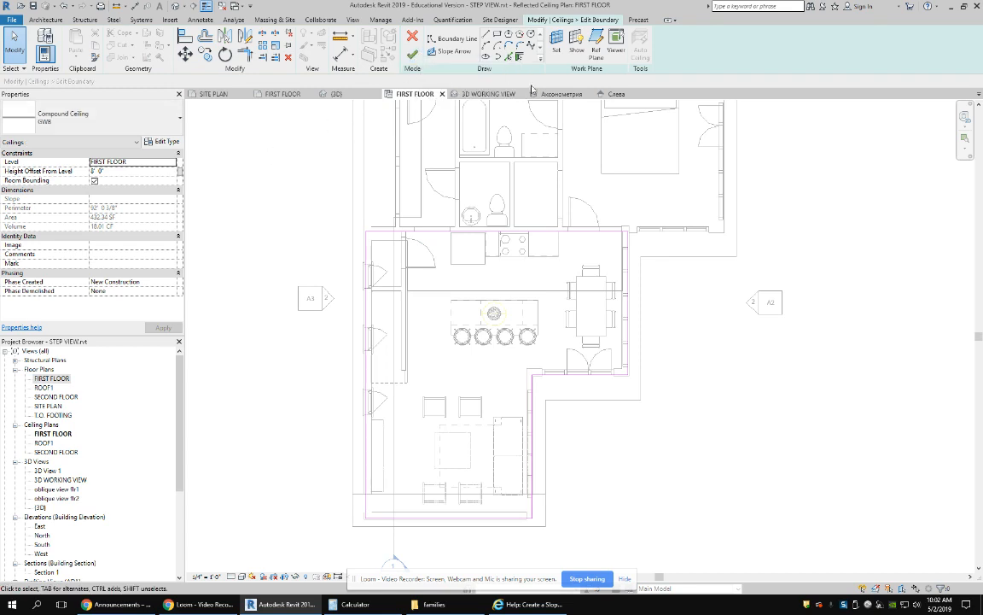
pyautogui.click(454, 51)
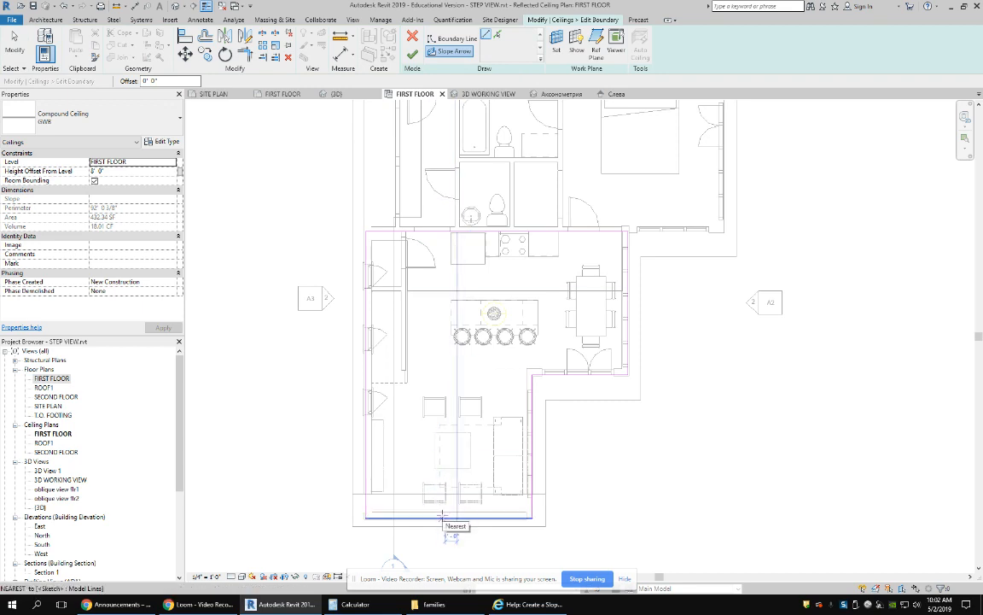
pyautogui.click(442, 514)
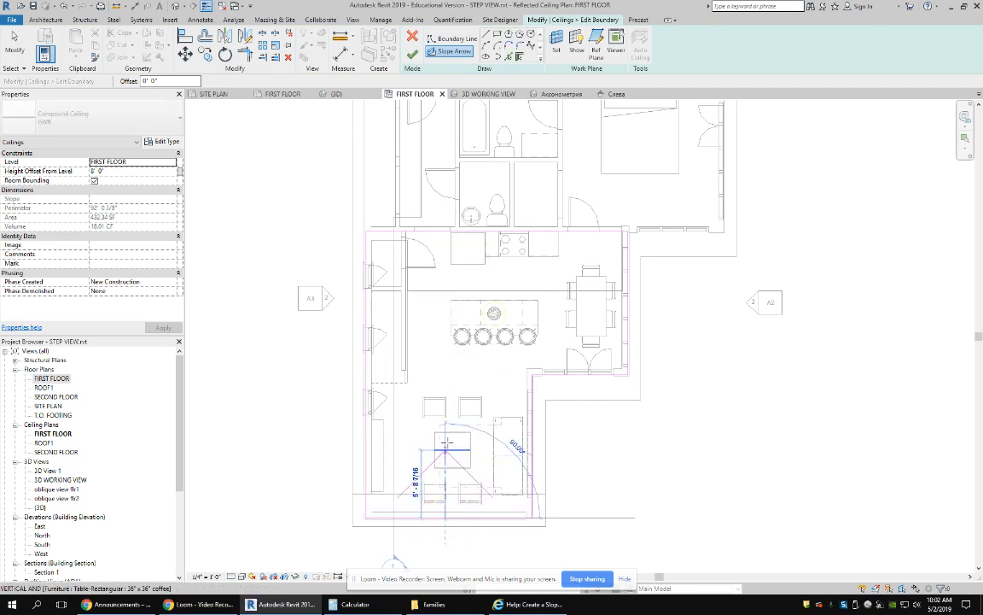
pyautogui.click(444, 232)
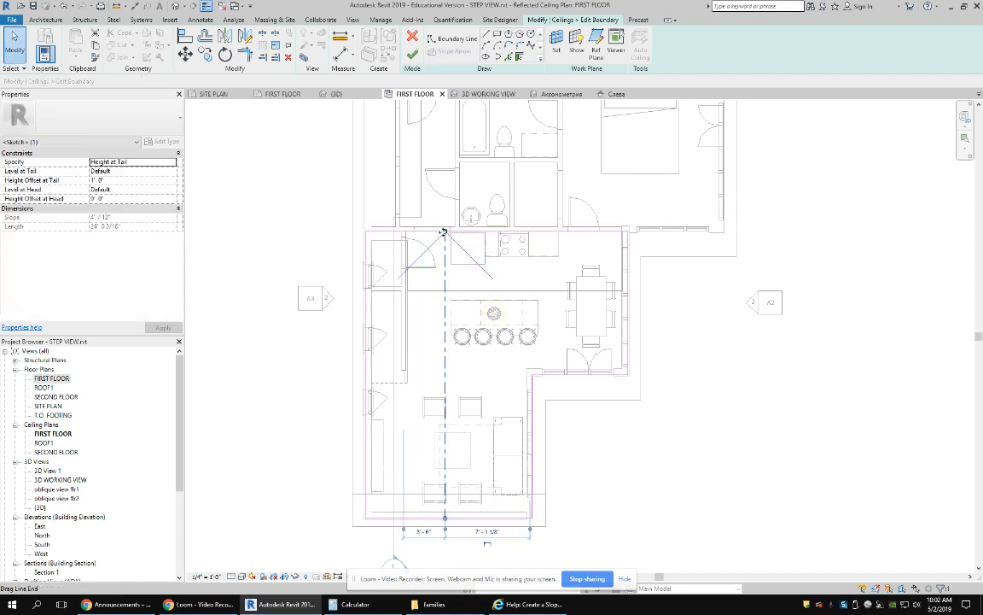
pyautogui.click(467, 293)
pyautogui.click(445, 295)
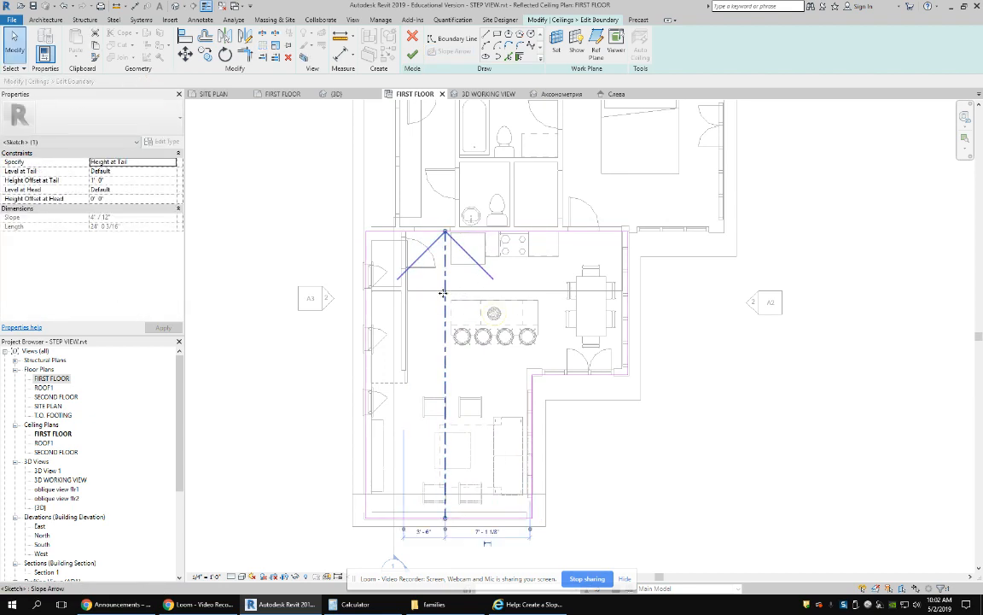
# - Define the slope arrow by slope at 4" / 12" and finish the ceiling boundary edit
pyautogui.click(170, 163)
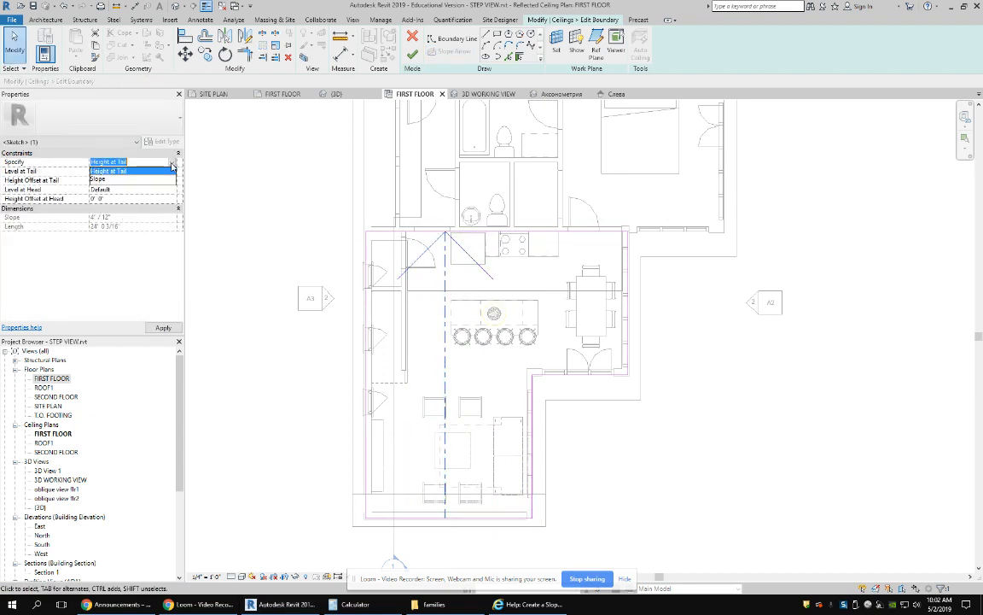
pyautogui.click(134, 178)
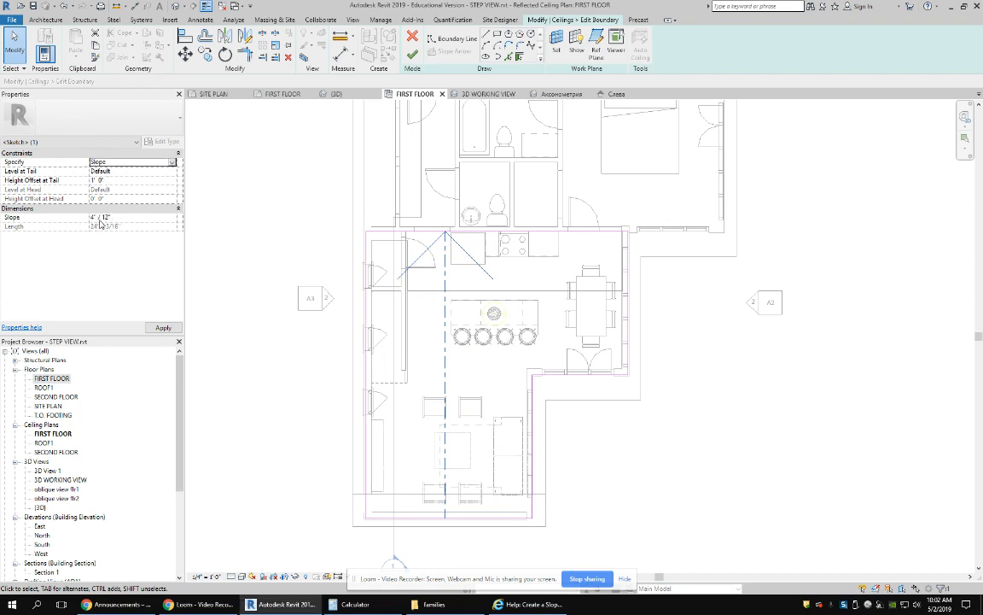
pyautogui.click(163, 329)
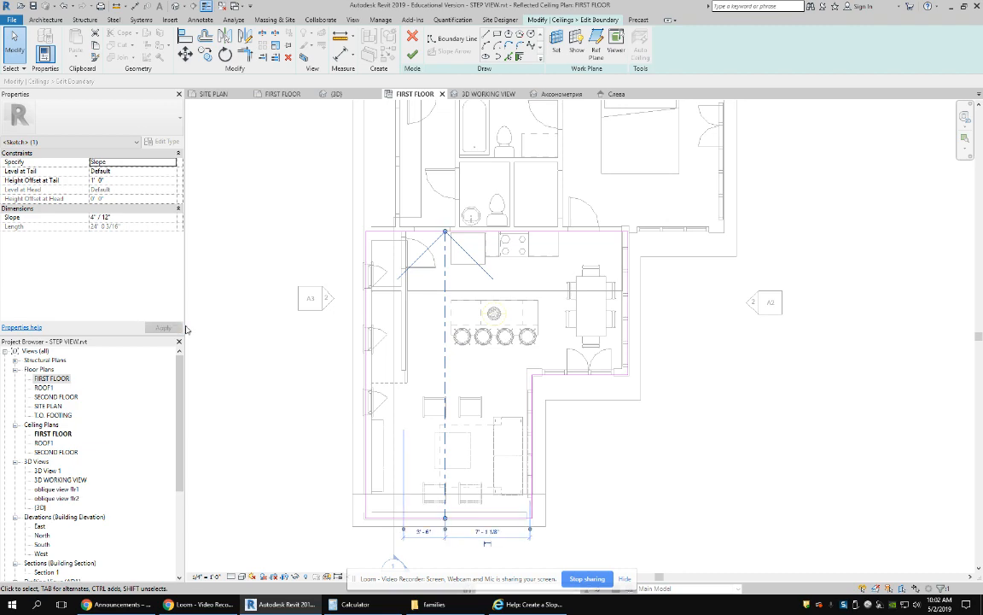
pyautogui.click(412, 55)
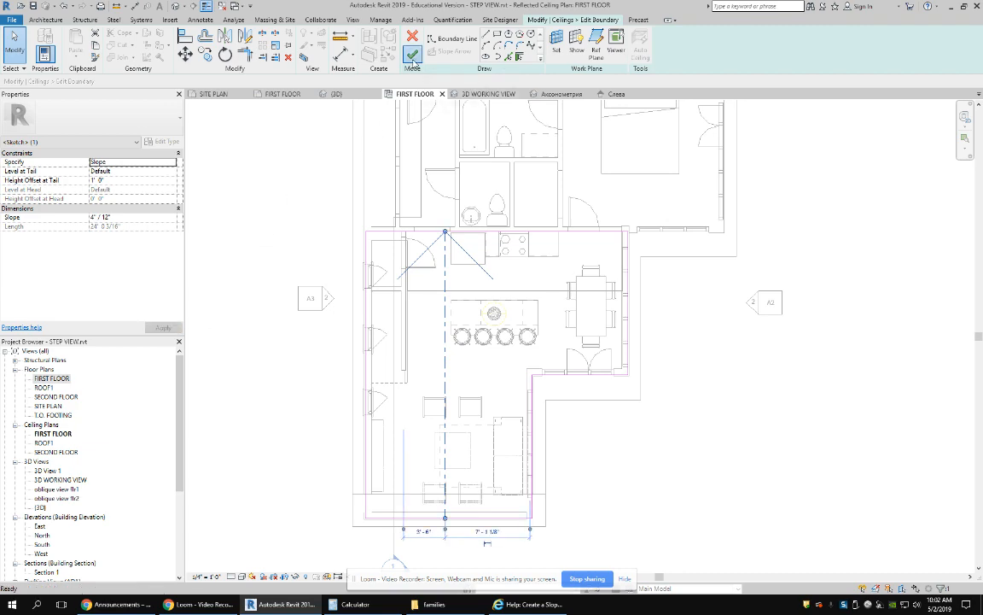
# - Align the sloped GWB ceiling with the underside of the roof in the 3D working view
pyautogui.click(501, 95)
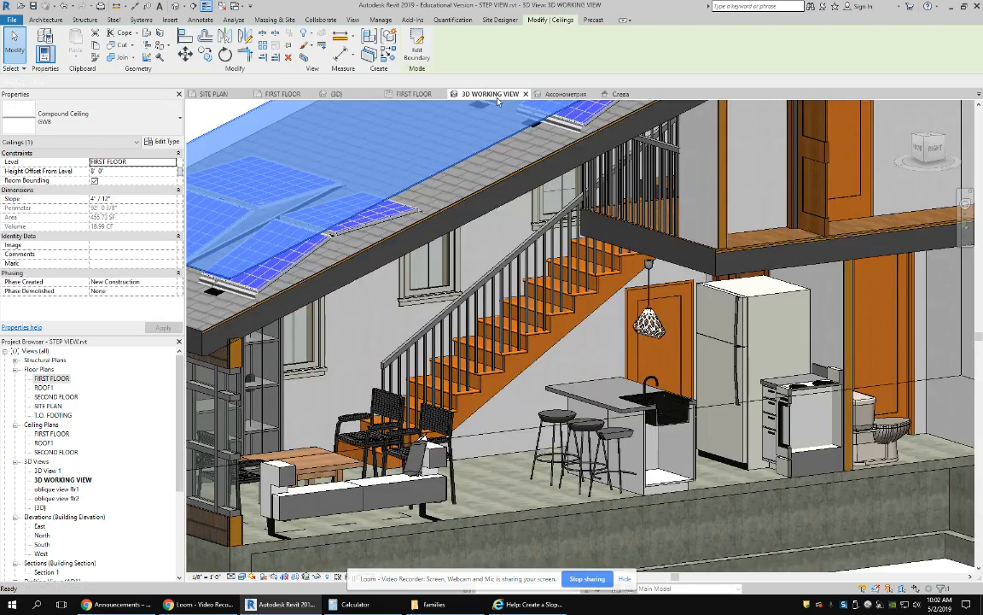
pyautogui.scroll(-2, 517, 284)
pyautogui.moveTo(517, 284); pyautogui.dragTo(610, 323, button='middle')
pyautogui.scroll(1, 597, 299)
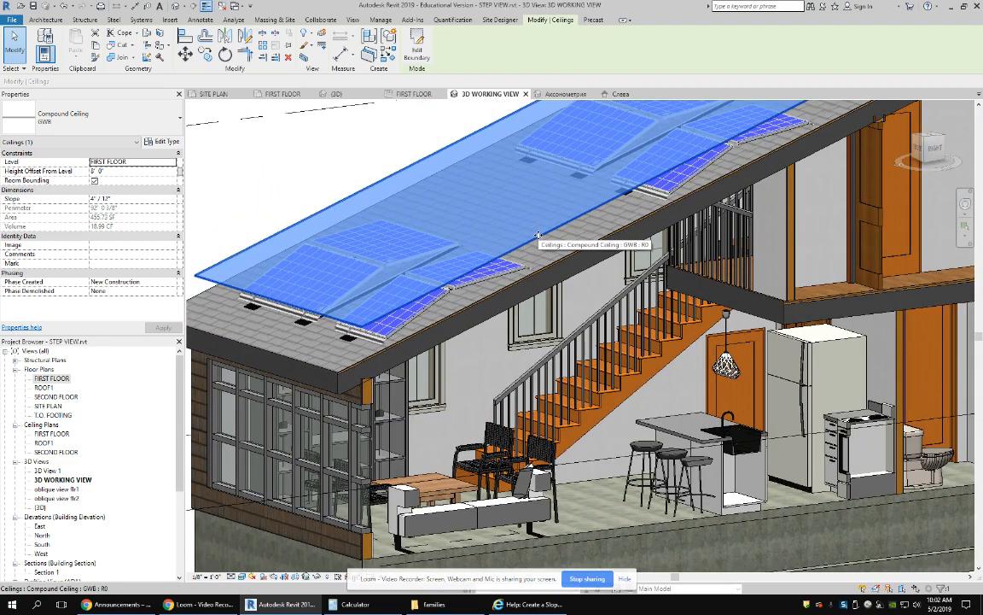
pyautogui.scroll(-2, 530, 251)
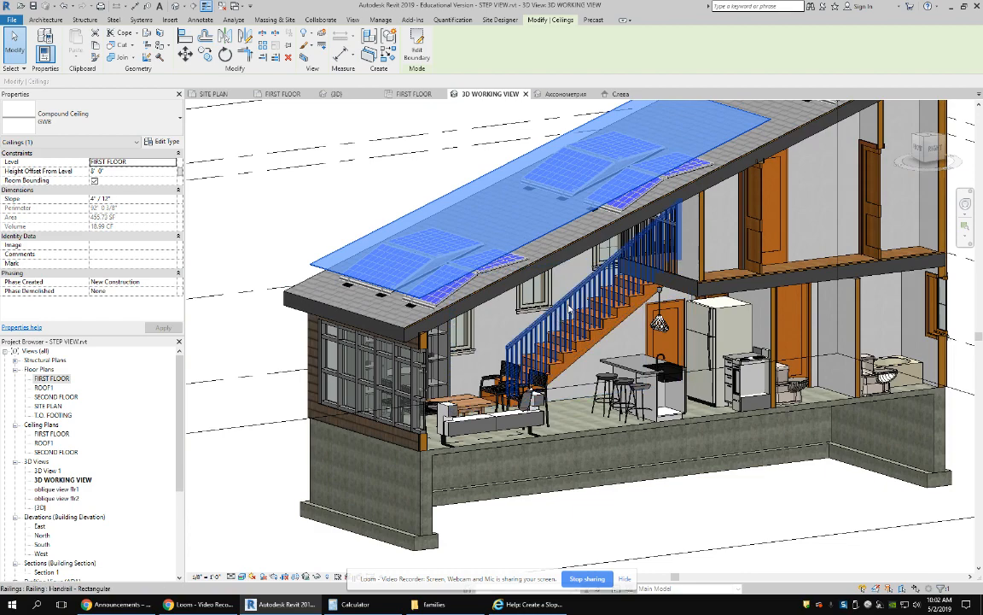
pyautogui.keyDown('shift'); pyautogui.moveTo(569, 309); pyautogui.dragTo(504, 271, button='middle'); pyautogui.keyUp('shift')
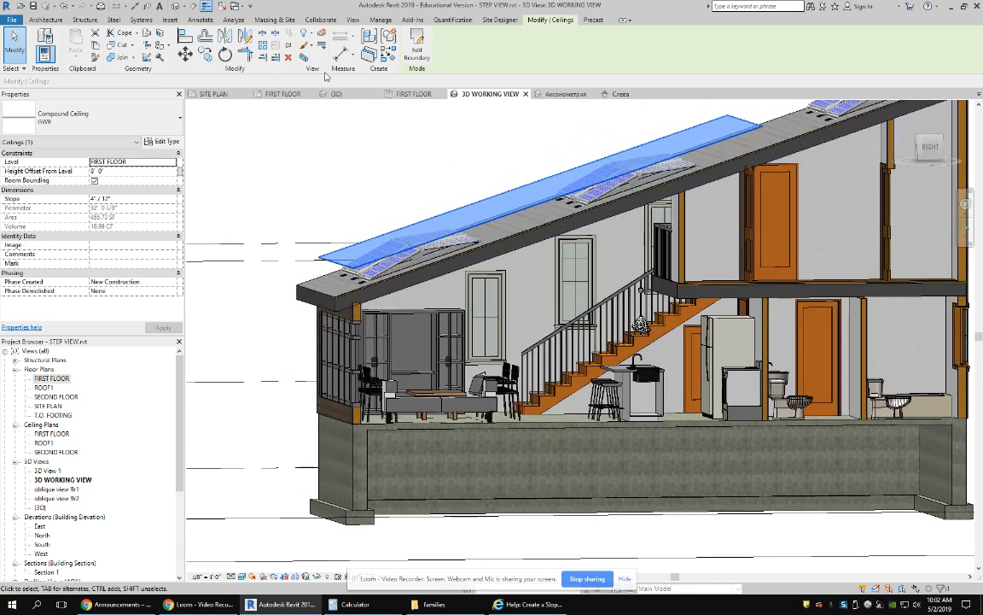
pyautogui.click(185, 36)
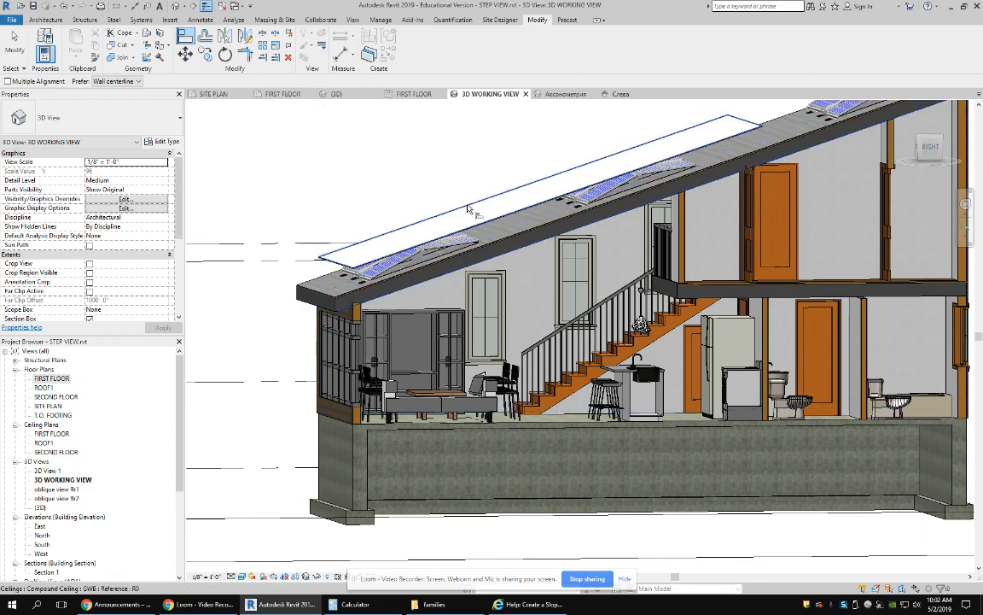
pyautogui.keyDown('shift'); pyautogui.moveTo(459, 270); pyautogui.dragTo(402, 311, button='middle'); pyautogui.keyUp('shift')
pyautogui.scroll(2, 393, 305)
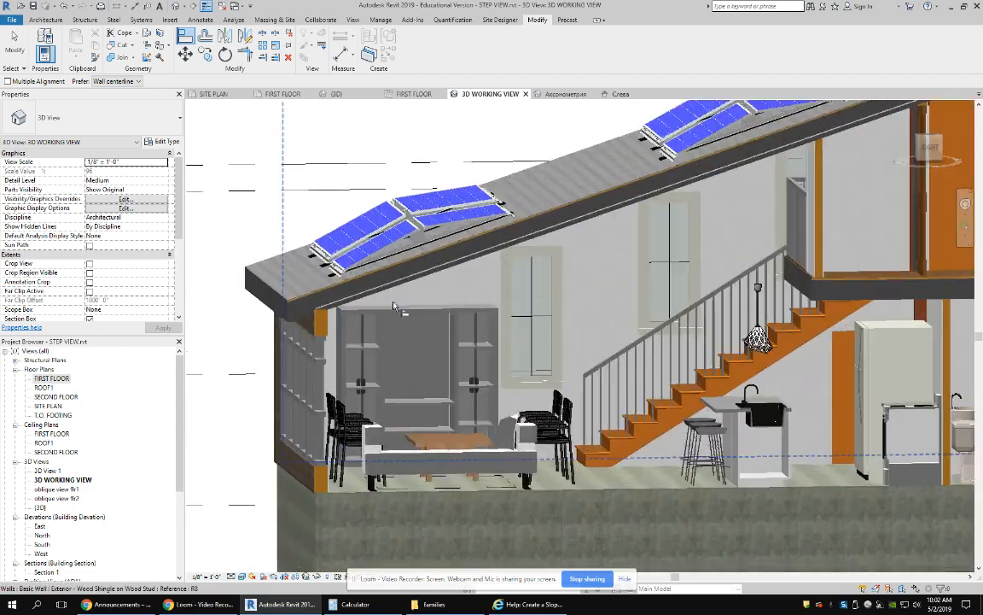
pyautogui.scroll(3, 395, 305)
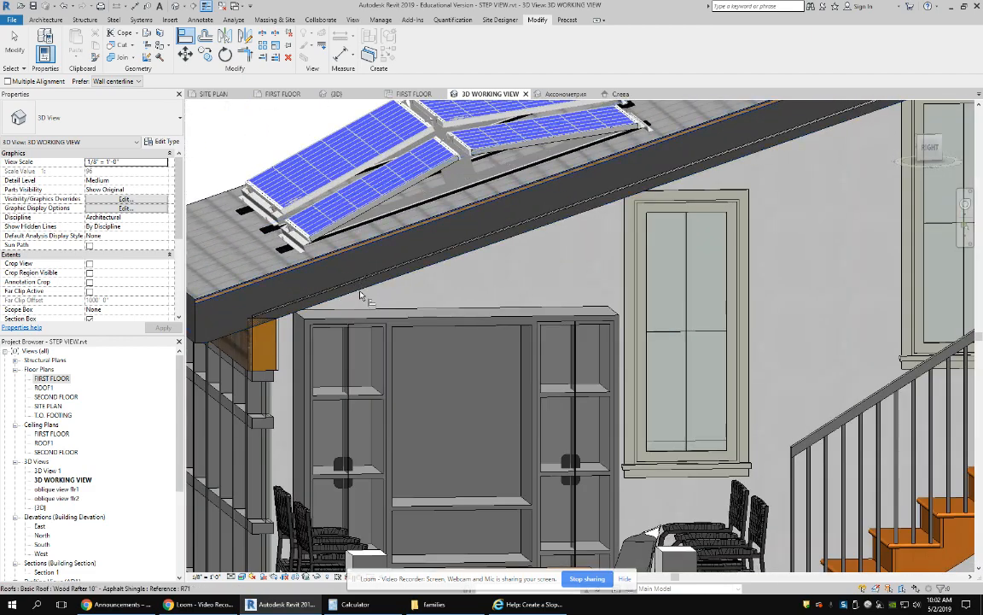
pyautogui.keyDown('shift'); pyautogui.moveTo(327, 272); pyautogui.dragTo(333, 230, button='middle'); pyautogui.keyUp('shift')
pyautogui.click(325, 218)
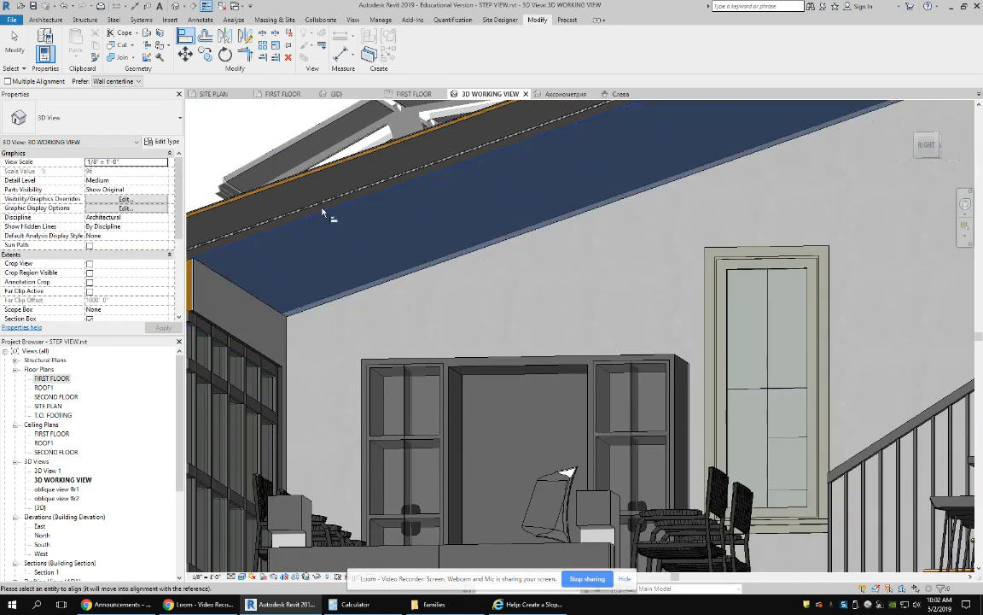
pyautogui.click(328, 201)
pyautogui.press('Escape')
# - Examine the ceiling's fit against the roof from below and from outside the house
pyautogui.scroll(-3, 422, 247)
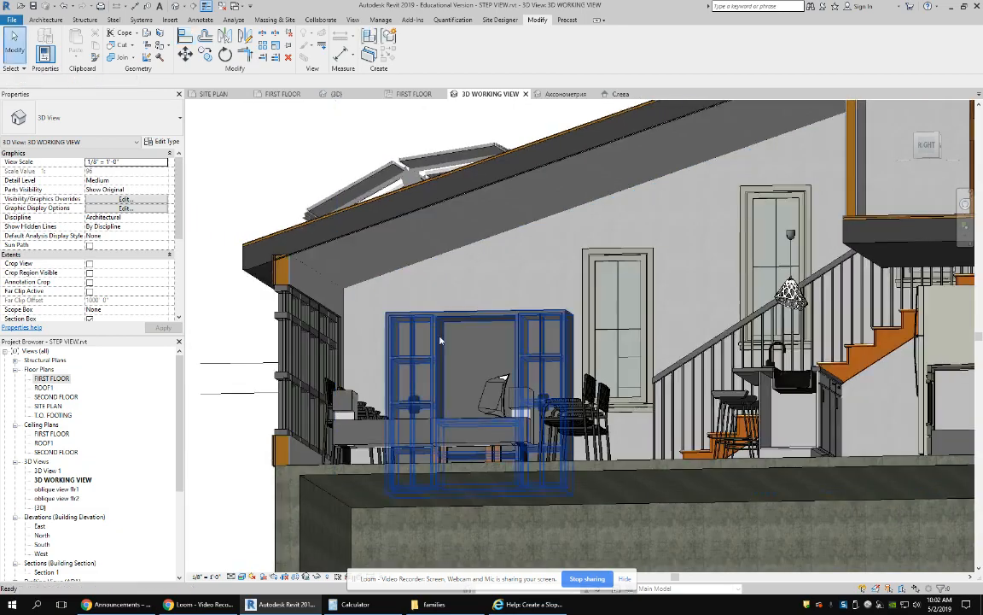
pyautogui.moveTo(709, 216); pyautogui.dragTo(705, 336, button='middle')
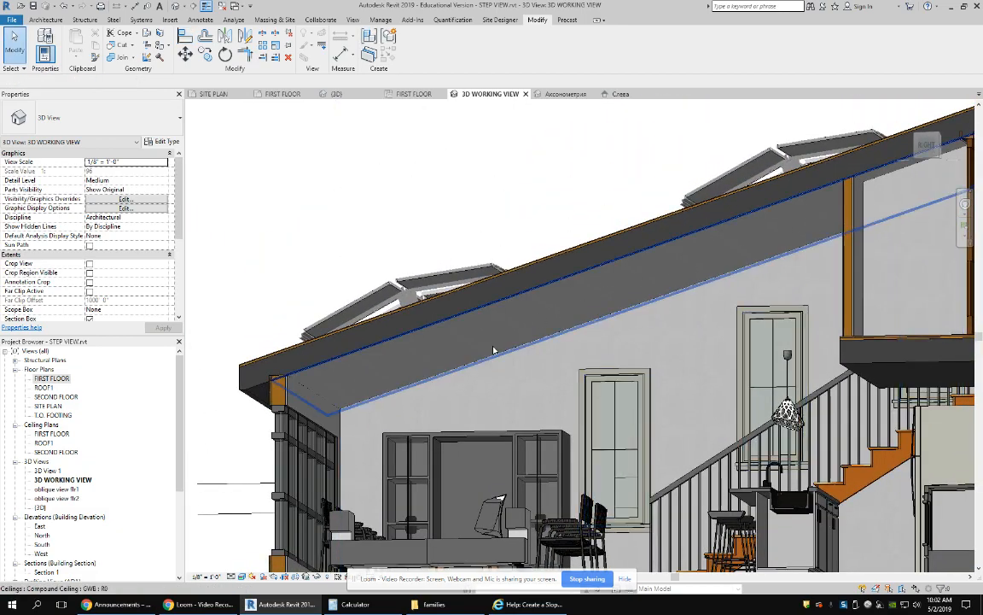
pyautogui.keyDown('shift'); pyautogui.moveTo(494, 350); pyautogui.dragTo(579, 402, button='middle'); pyautogui.keyUp('shift')
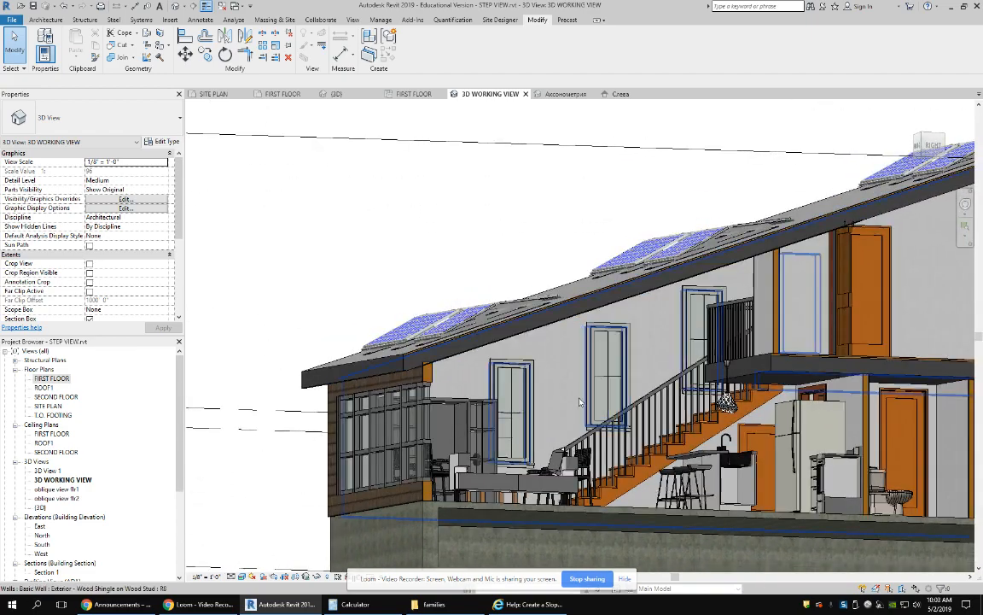
pyautogui.keyDown('shift'); pyautogui.moveTo(515, 234); pyautogui.dragTo(195, 365, button='middle'); pyautogui.keyUp('shift')
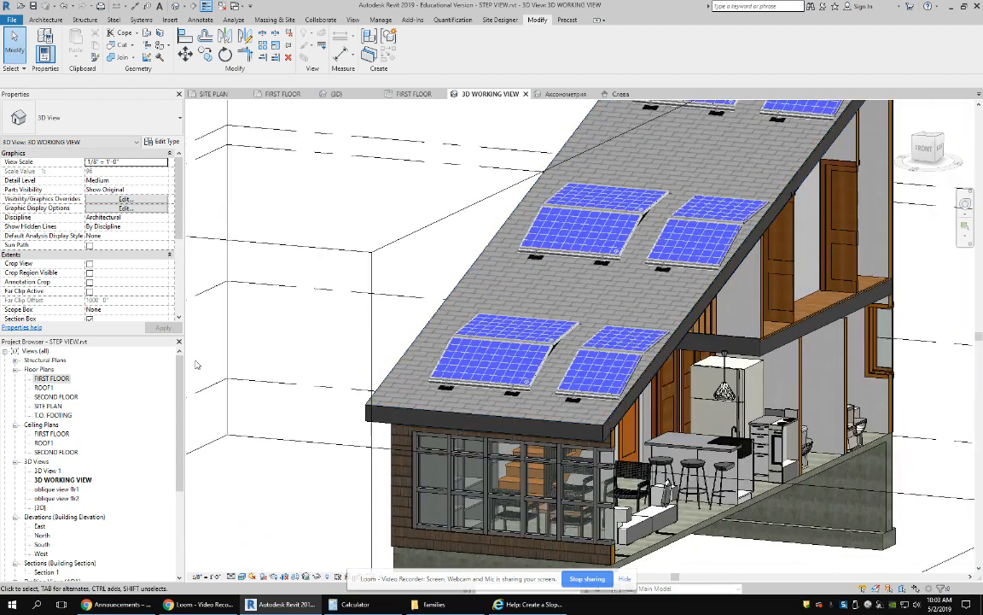
# - Place three track_lighting_-_3_fixtures_744 lights over the living area in the first floor ceiling plan, and try another beside the kitchen island
pyautogui.doubleClick(54, 433)
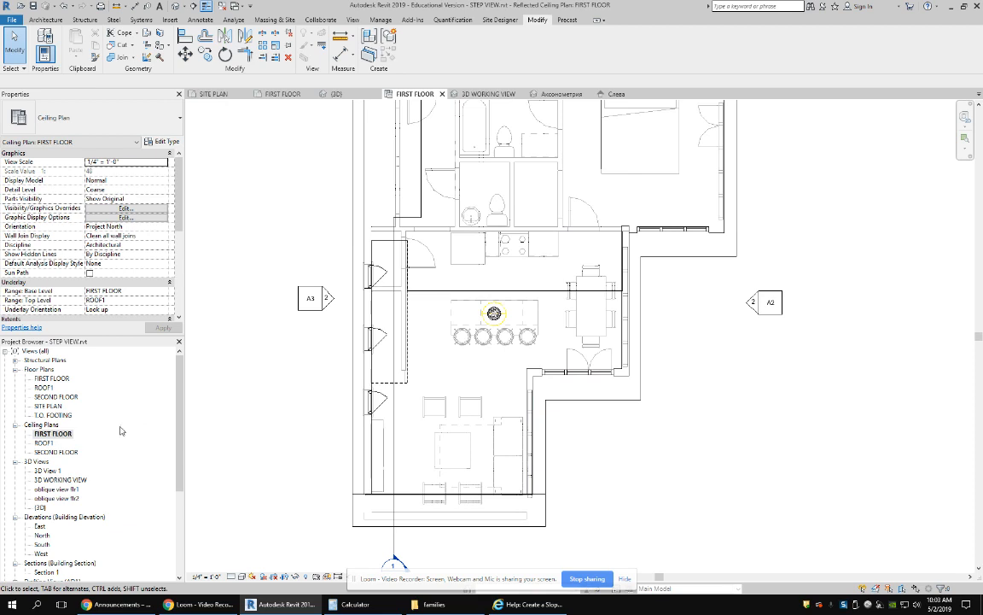
pyautogui.click(139, 19)
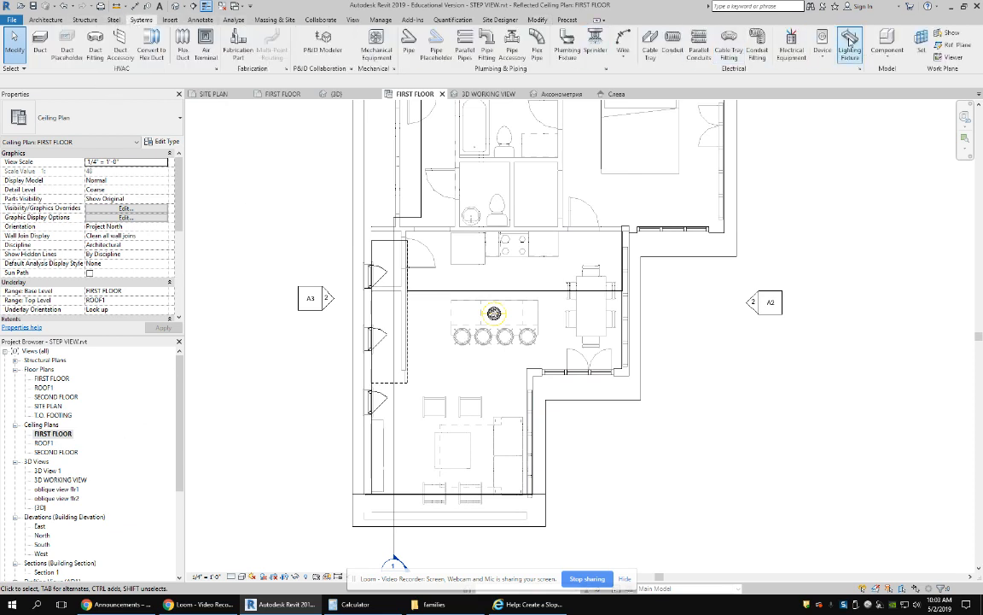
pyautogui.click(765, 41)
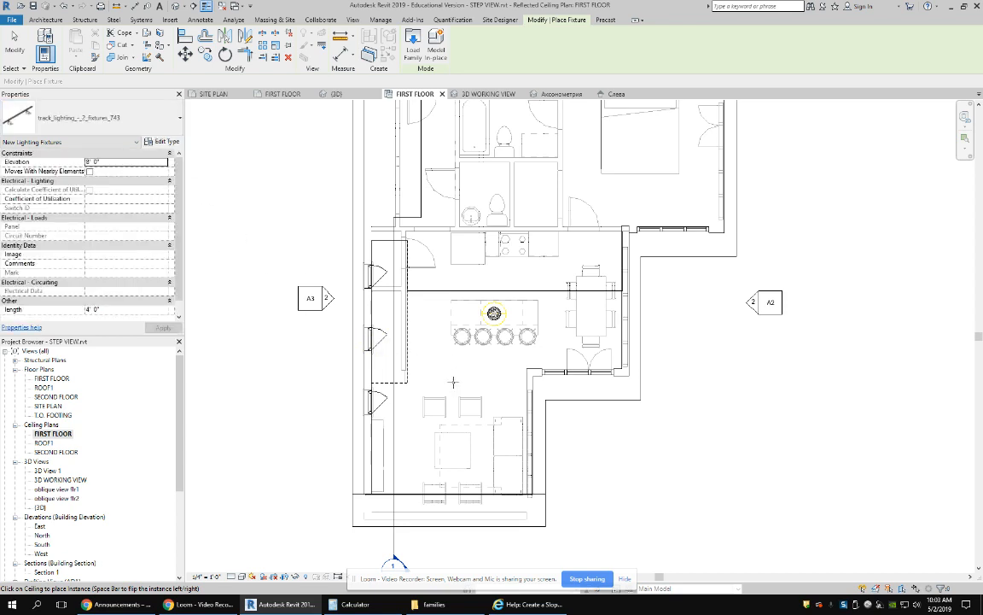
pyautogui.click(154, 120)
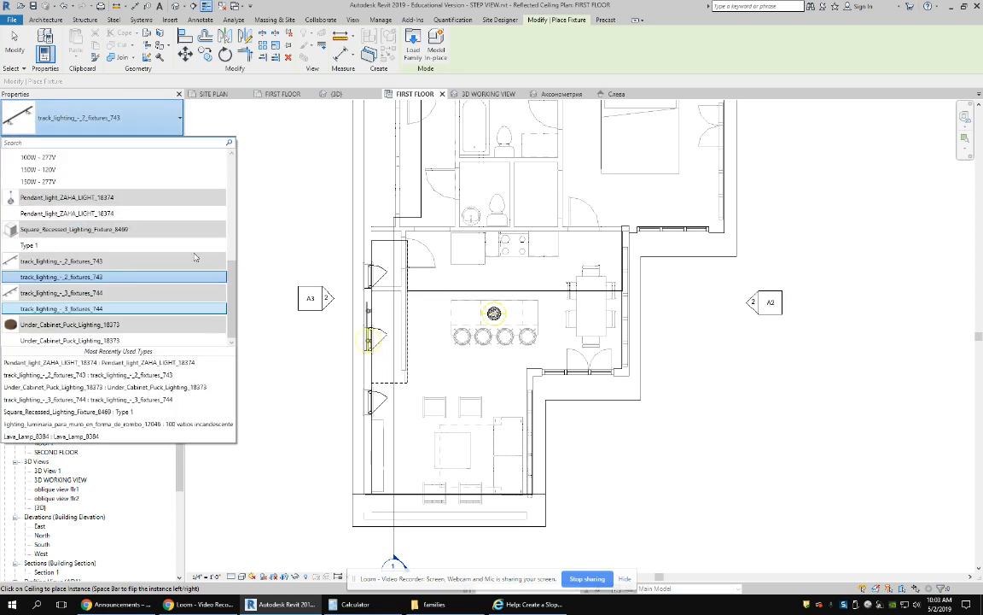
pyautogui.click(68, 277)
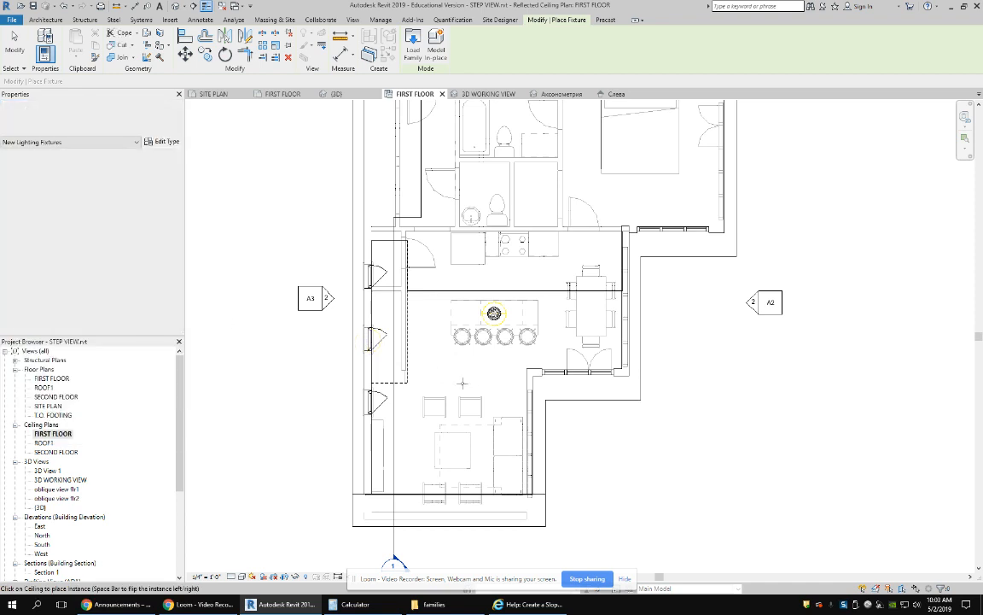
pyautogui.click(453, 381)
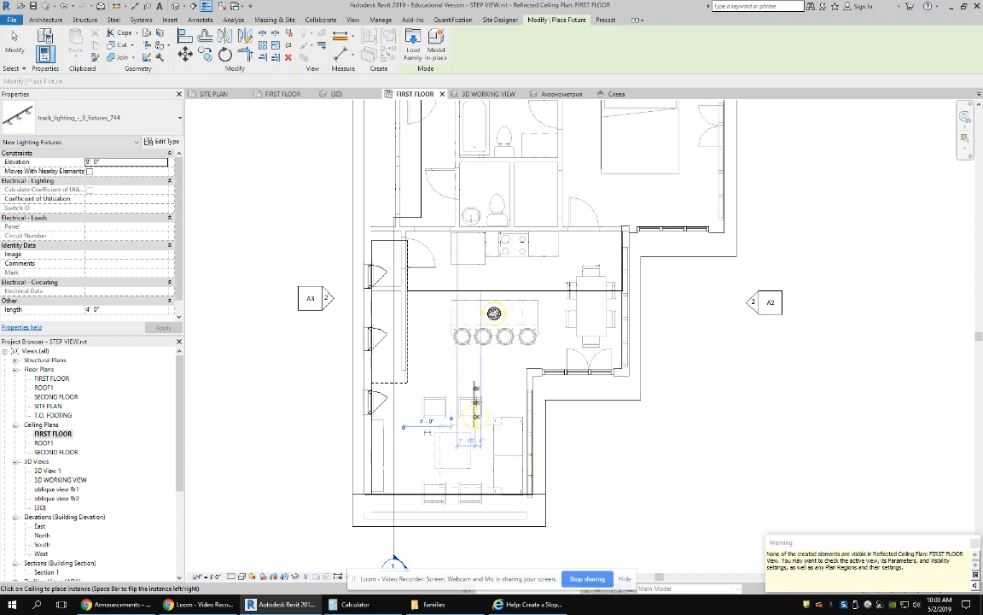
pyautogui.click(475, 401)
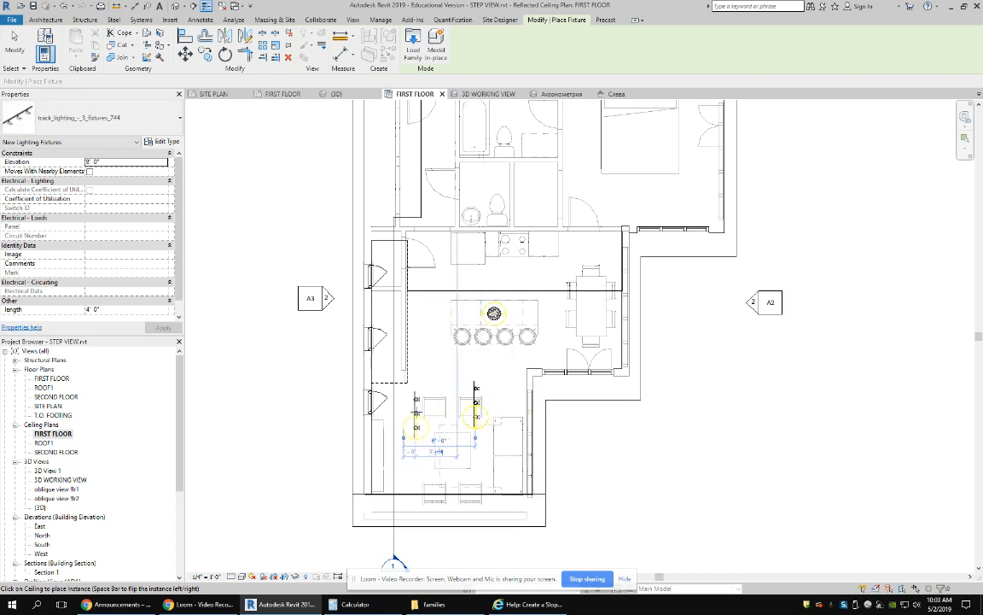
pyautogui.click(403, 400)
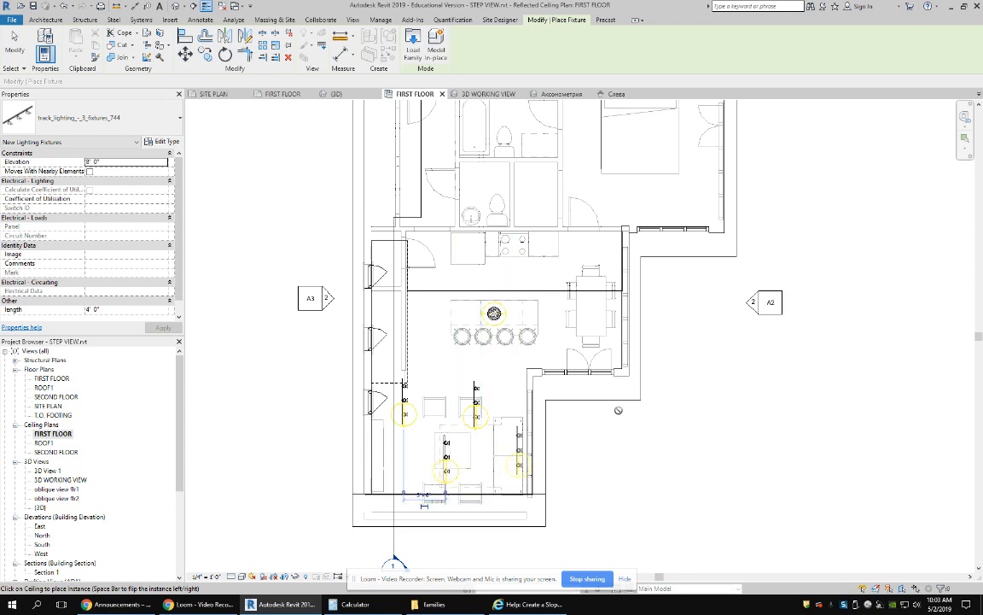
pyautogui.click(430, 304)
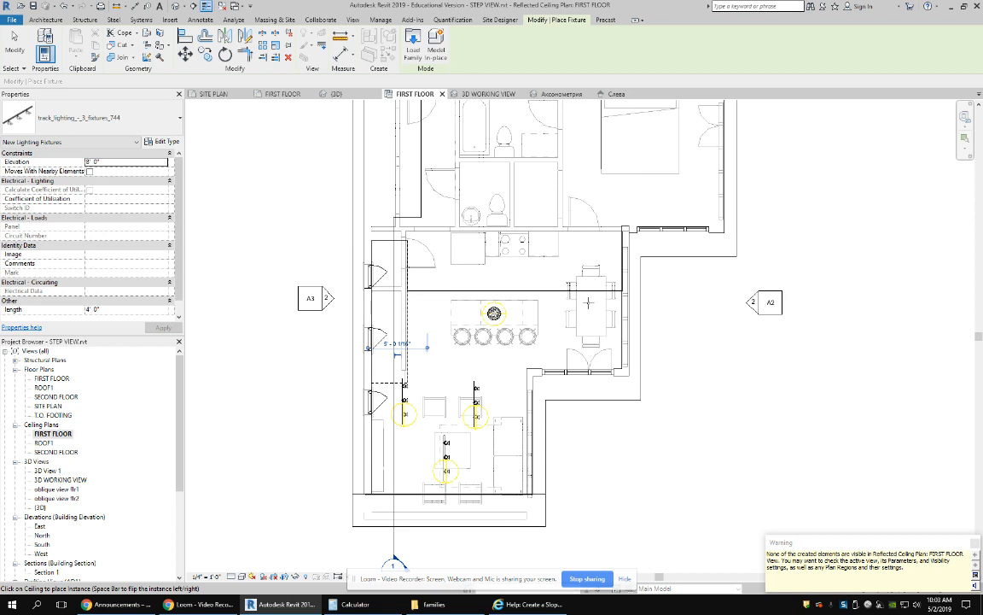
pyautogui.press('Escape')
# - Copy the ZAHA pendant light from the kitchen island to the centre of the dining table
pyautogui.click(496, 313)
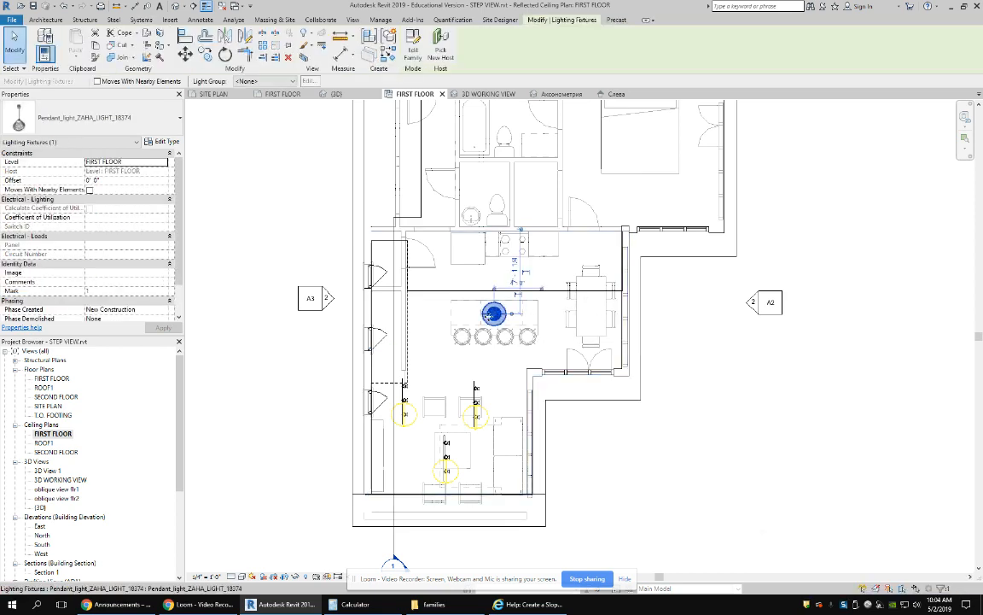
pyautogui.click(205, 55)
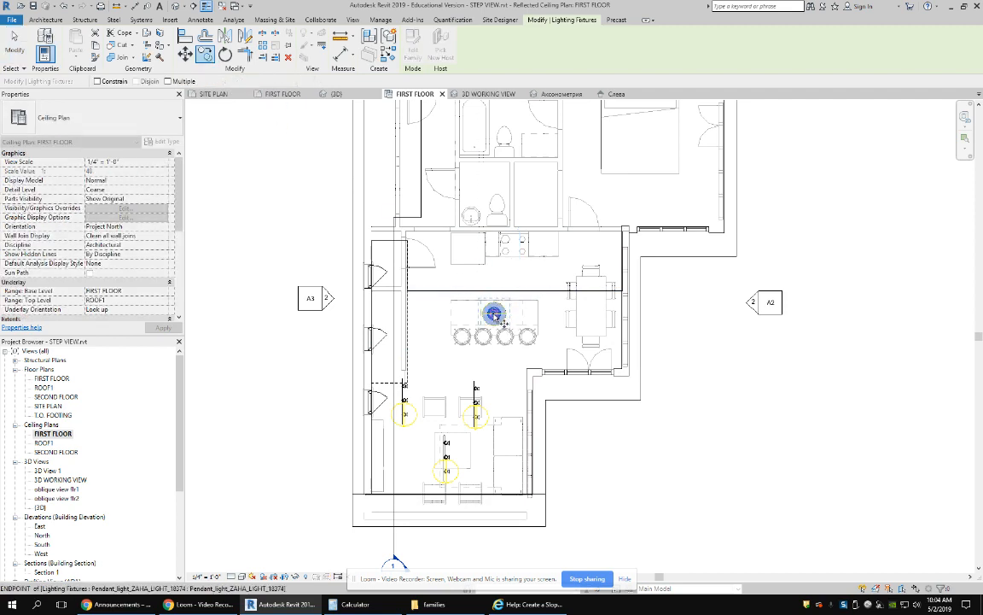
pyautogui.click(495, 315)
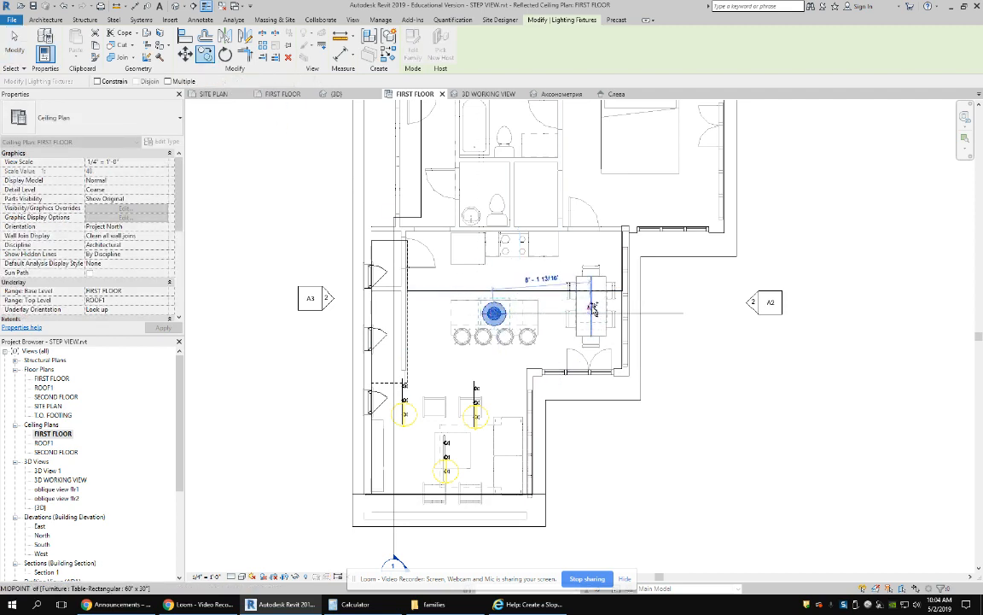
pyautogui.click(591, 307)
pyautogui.click(673, 339)
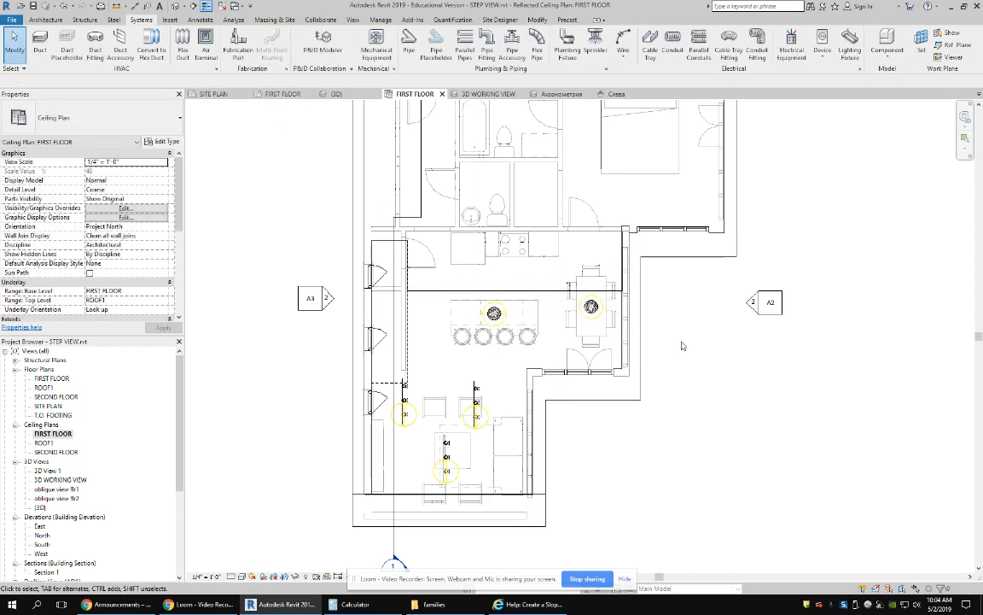
# - Inspect the placed lighting fixtures inside the house in the 3D working view
pyautogui.click(490, 96)
pyautogui.keyDown('shift'); pyautogui.moveTo(689, 396); pyautogui.dragTo(641, 410, button='middle'); pyautogui.keyUp('shift')
pyautogui.scroll(2, 396, 317)
pyautogui.scroll(2, 584, 362)
pyautogui.scroll(-2, 572, 427)
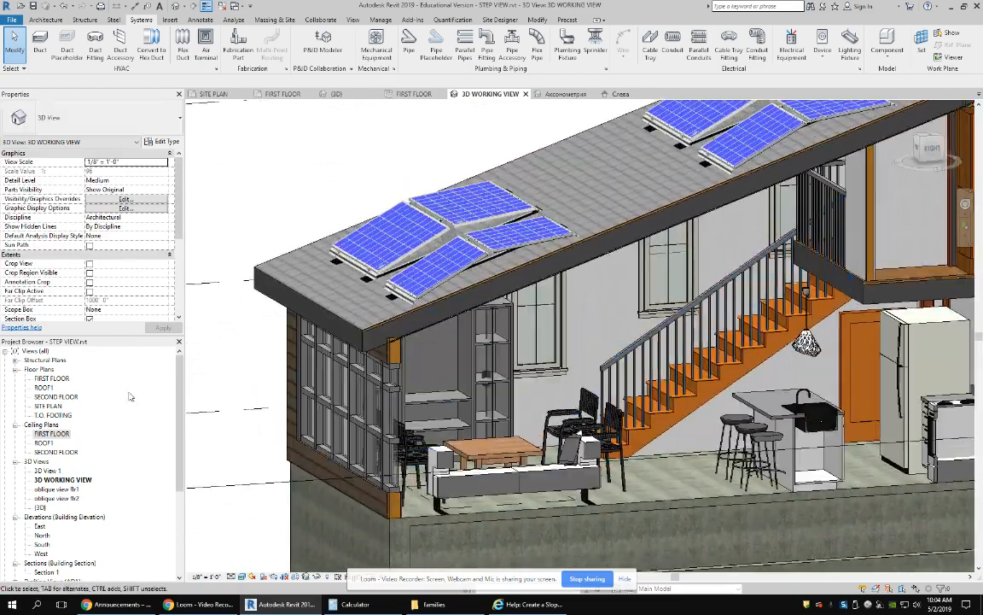
# - Create a perspective camera view on the first floor plan, looking from the living area's stair-side window corner toward the kitchen
pyautogui.doubleClick(53, 378)
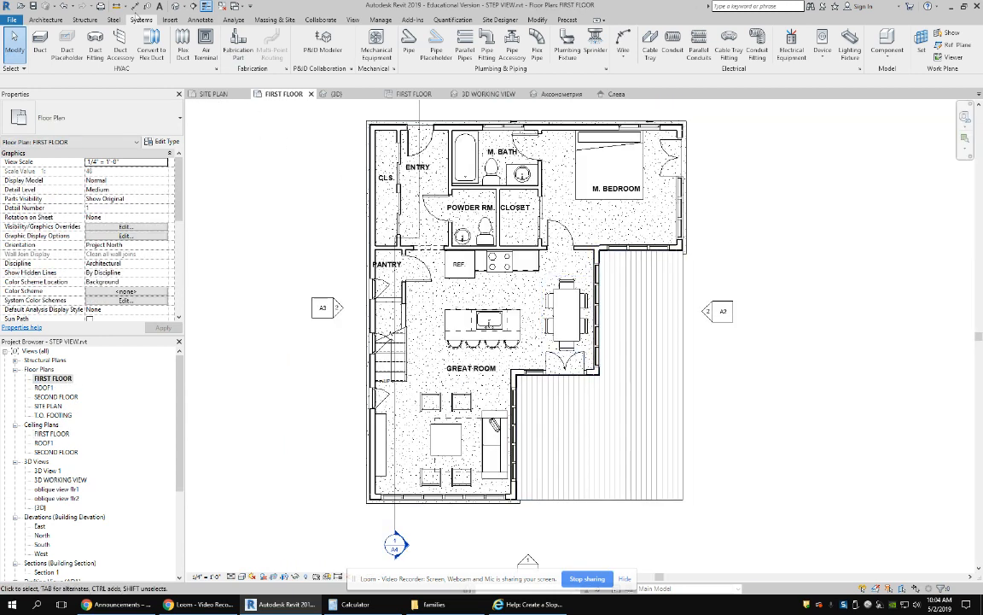
pyautogui.click(45, 18)
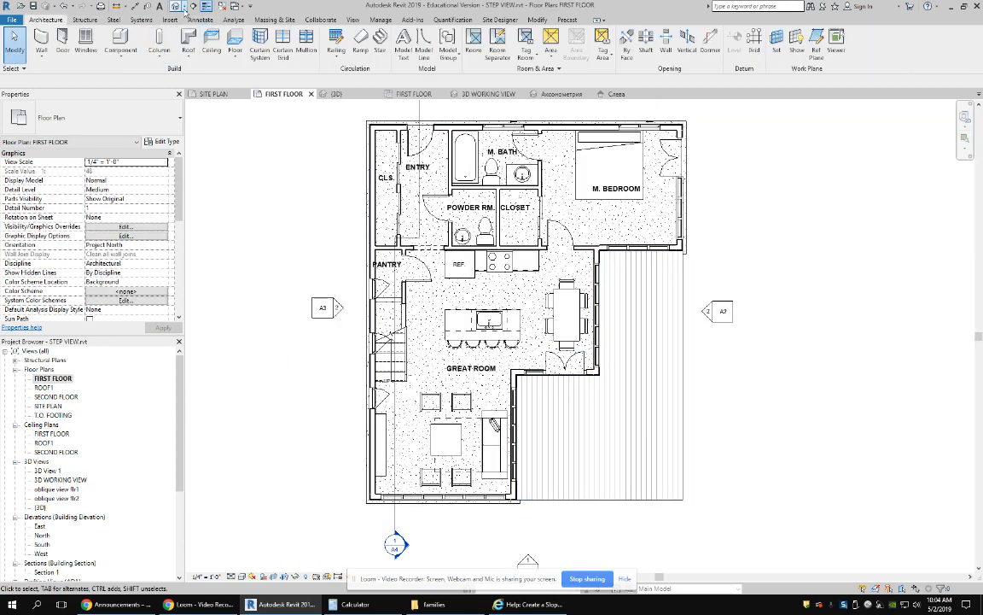
pyautogui.click(352, 19)
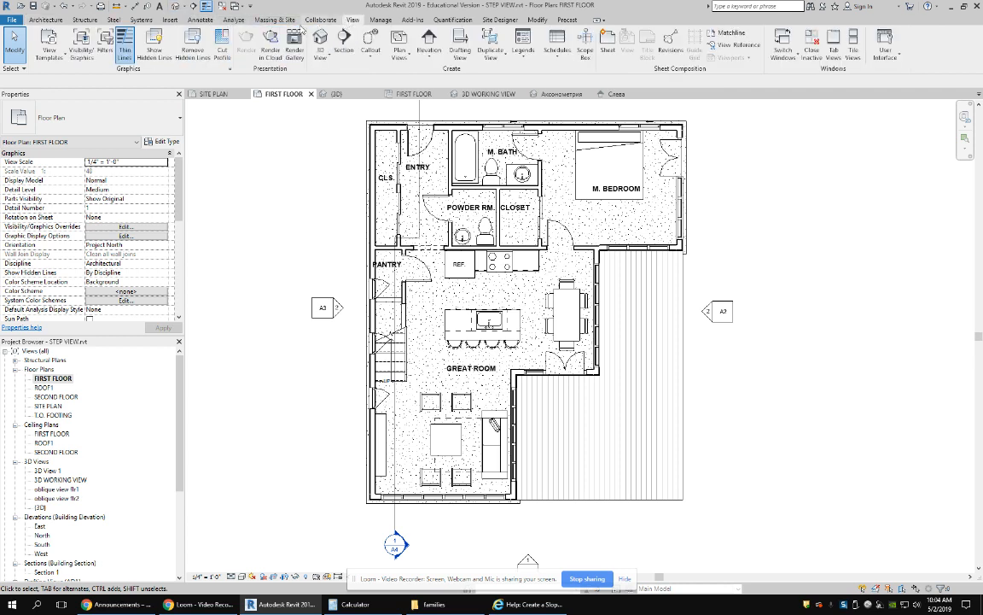
pyautogui.click(320, 53)
pyautogui.click(304, 95)
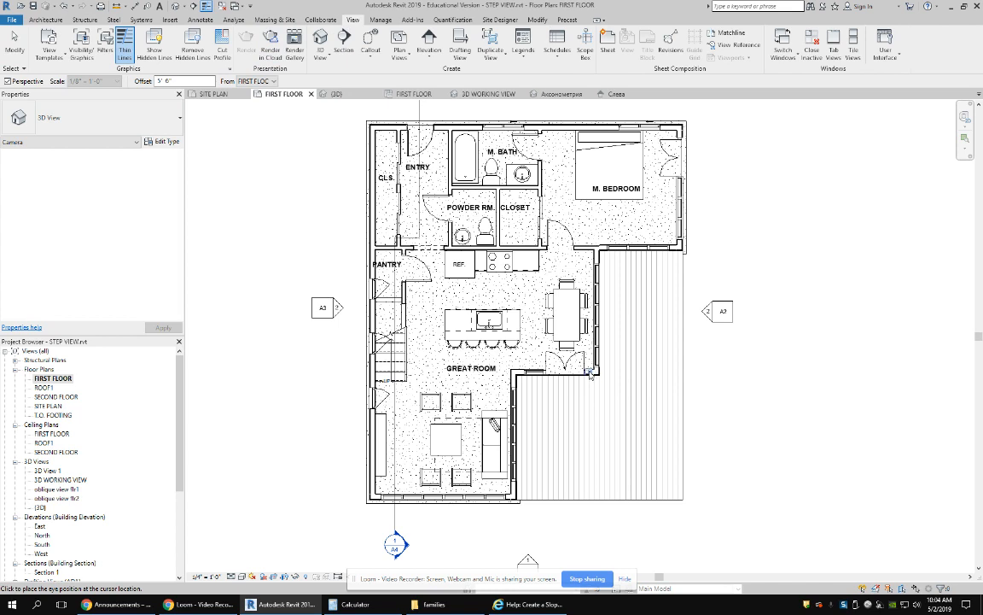
pyautogui.click(405, 485)
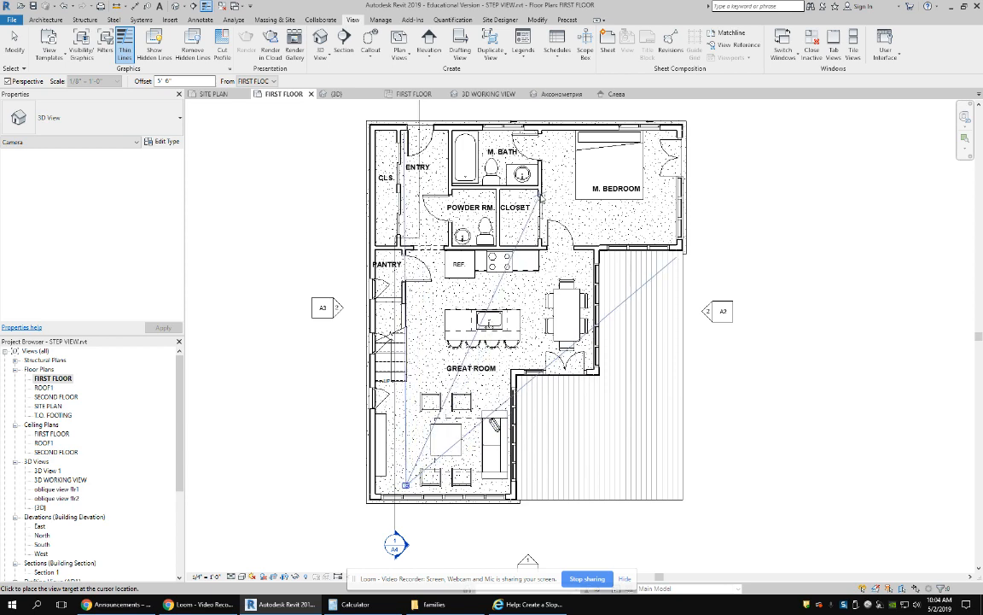
pyautogui.click(488, 256)
# - Enlarge the camera view's crop region to take in the staircase, the ceiling track lights and the armchairs
pyautogui.scroll(-3, 734, 338)
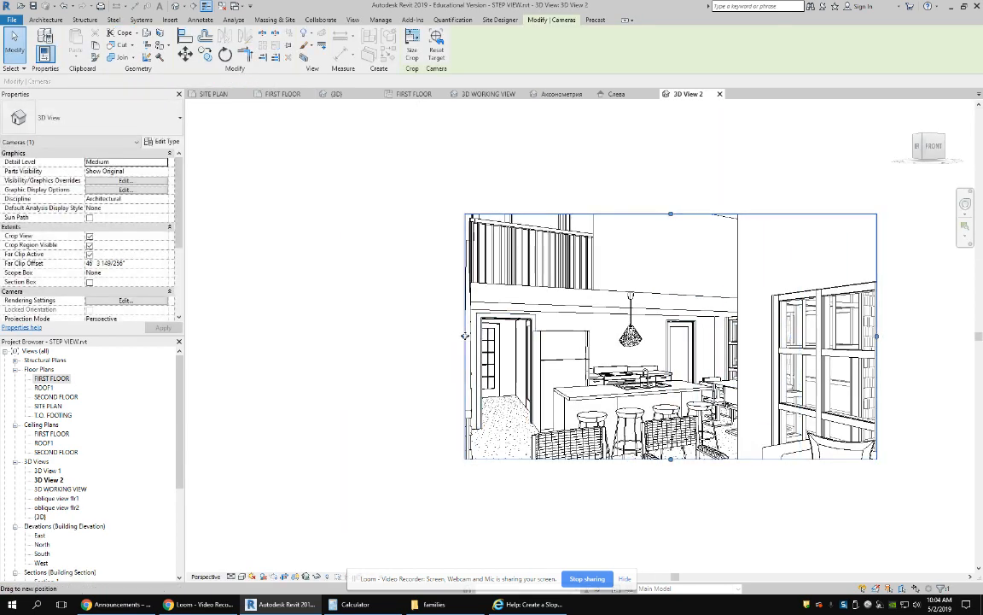
pyautogui.moveTo(465, 335); pyautogui.dragTo(365, 336)
pyautogui.moveTo(623, 215); pyautogui.dragTo(621, 147)
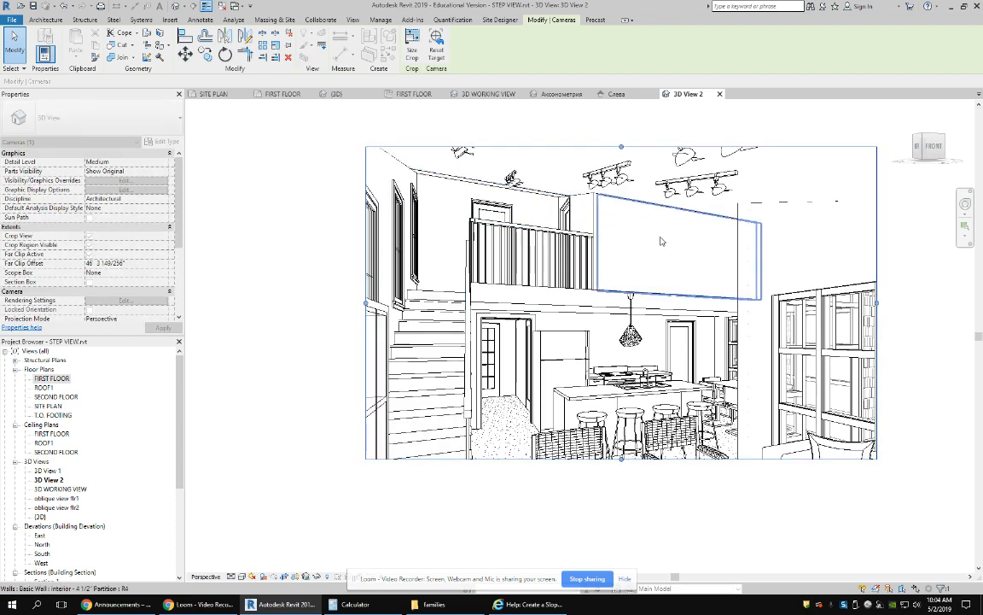
pyautogui.moveTo(621, 459); pyautogui.dragTo(622, 548)
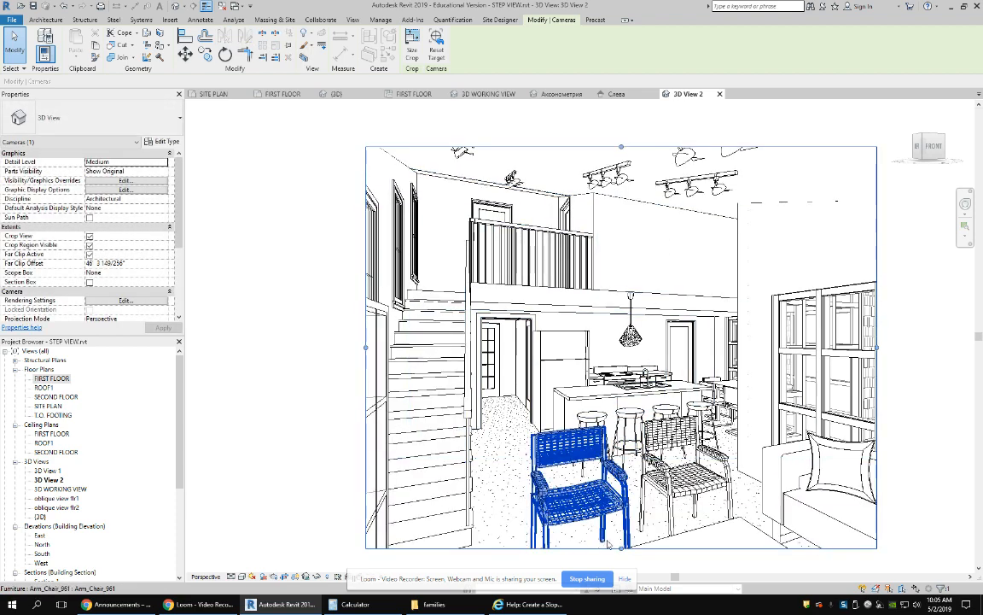
# - Try the Ray Trace visual style on the interior camera view, and stop the ray trace
pyautogui.click(242, 576)
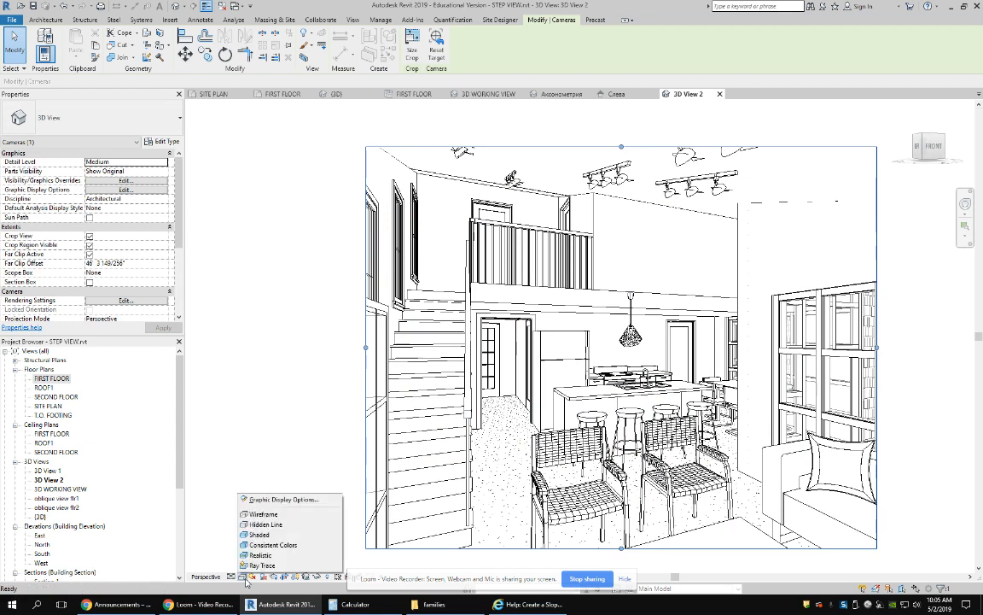
pyautogui.click(273, 564)
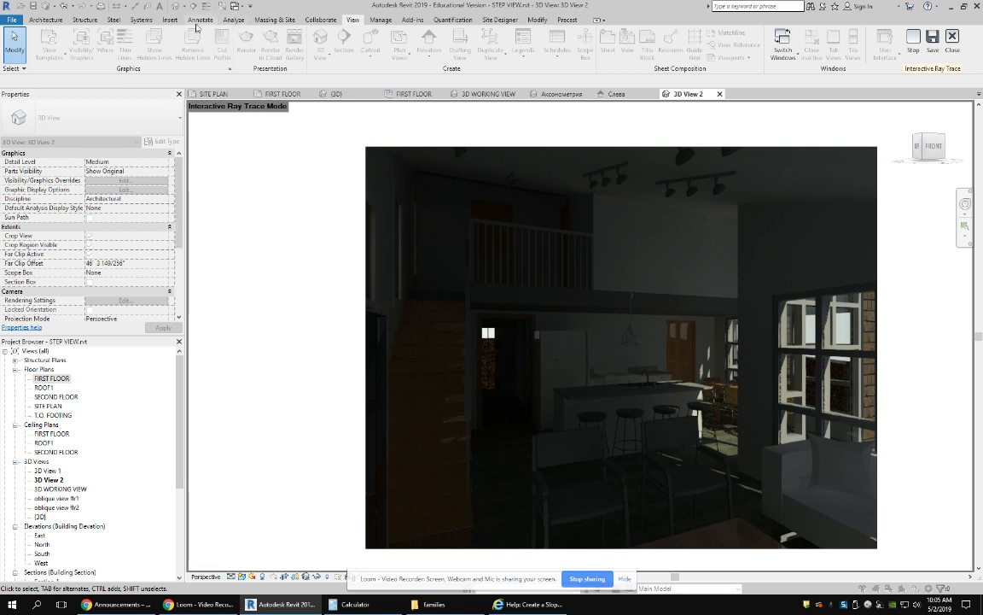
pyautogui.click(386, 22)
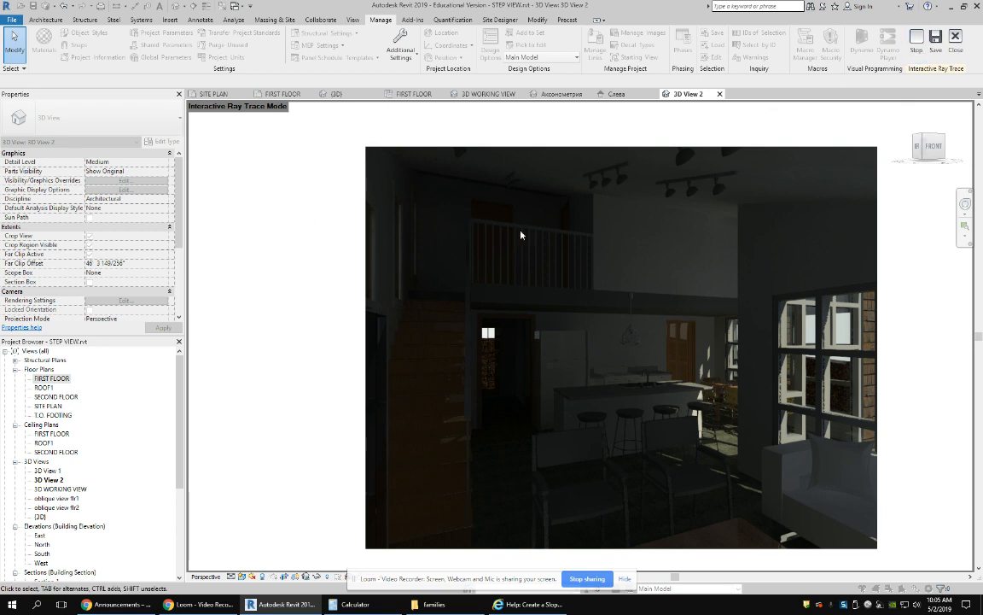
pyautogui.click(916, 39)
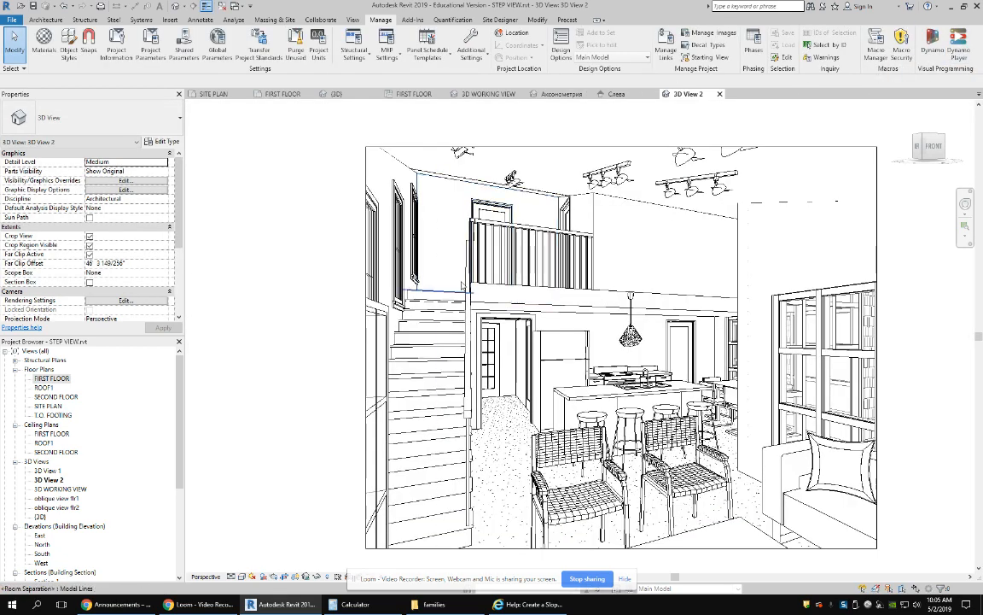
# - Switch the camera view to the Realistic visual style and bring up its rendering settings
pyautogui.click(243, 576)
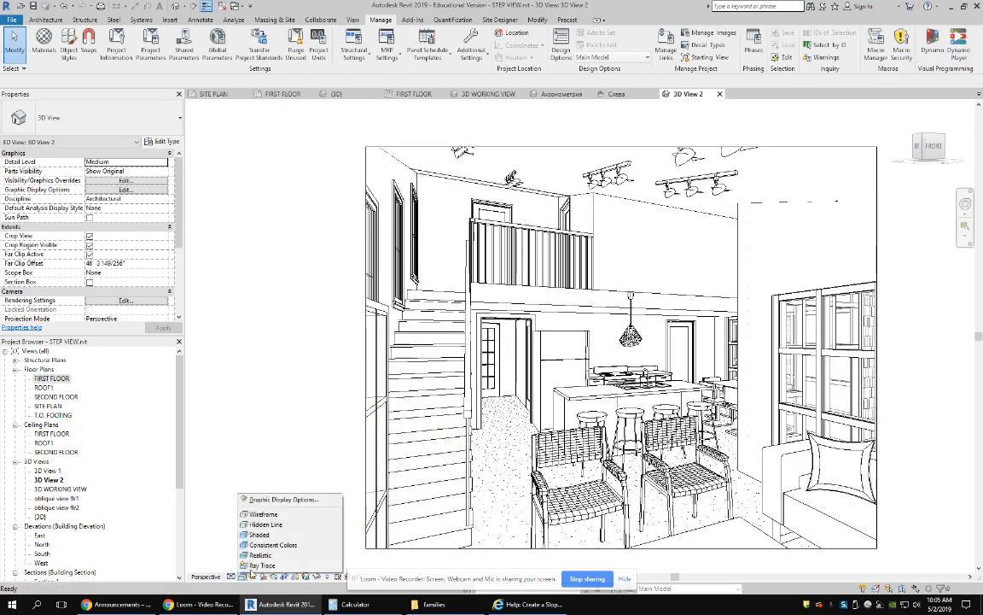
pyautogui.click(261, 555)
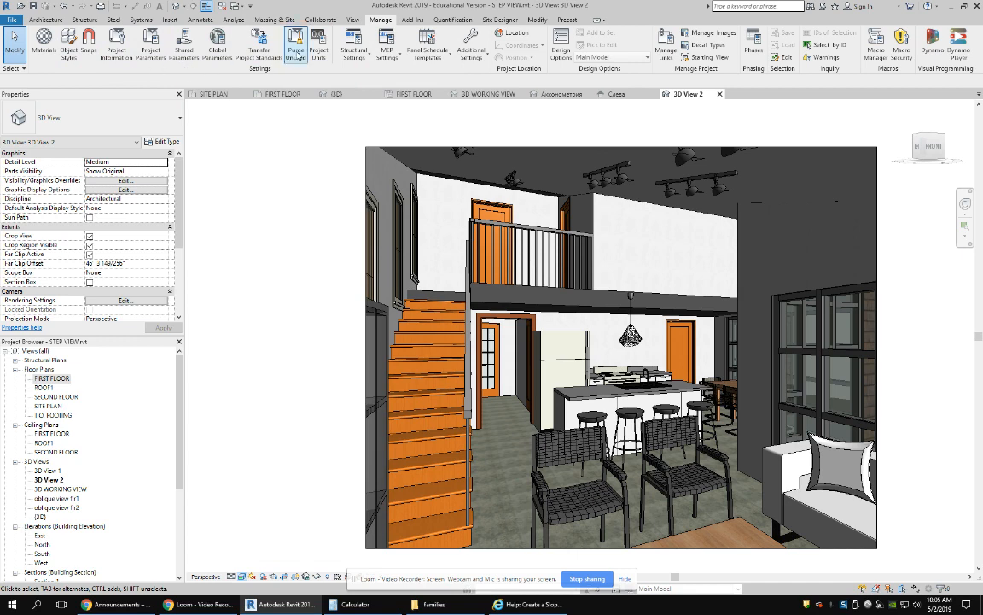
pyautogui.click(352, 20)
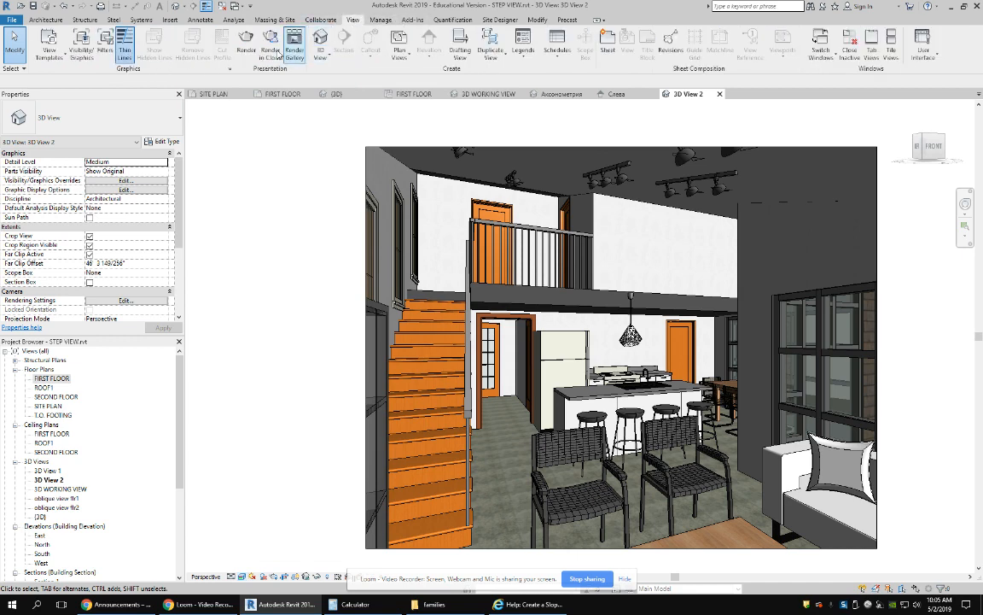
pyautogui.click(246, 43)
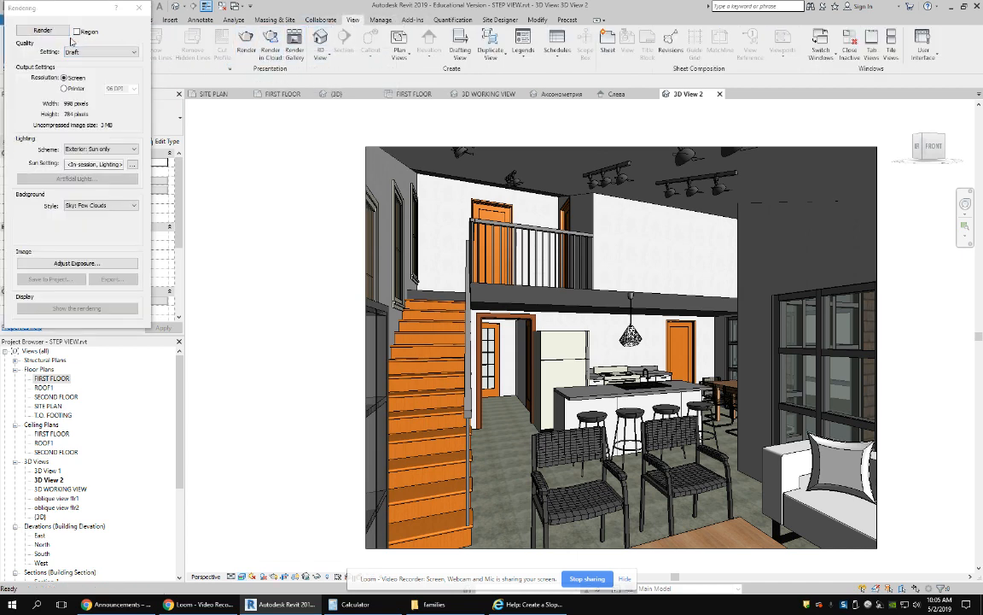
pyautogui.moveTo(98, 17); pyautogui.dragTo(395, 93)
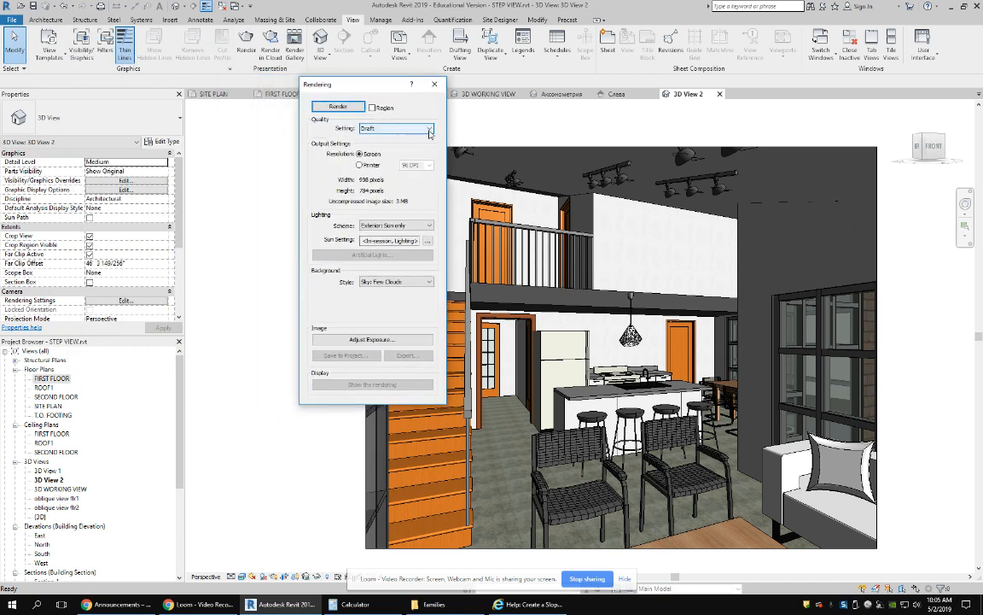
# - Render the interior view at Medium quality with the Interior: Sun and Artificial lighting scheme
pyautogui.click(427, 130)
pyautogui.click(370, 144)
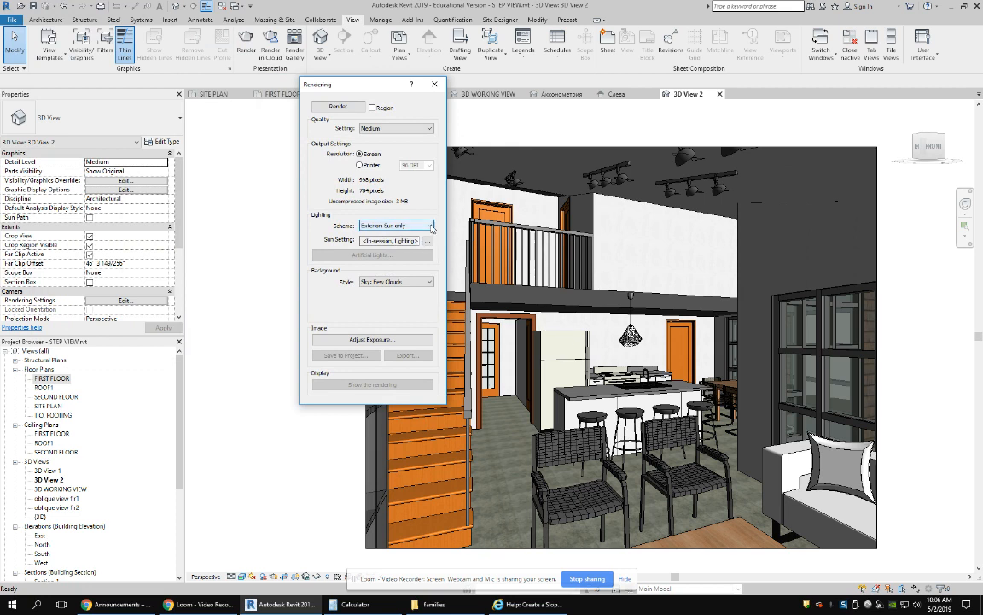
pyautogui.click(430, 226)
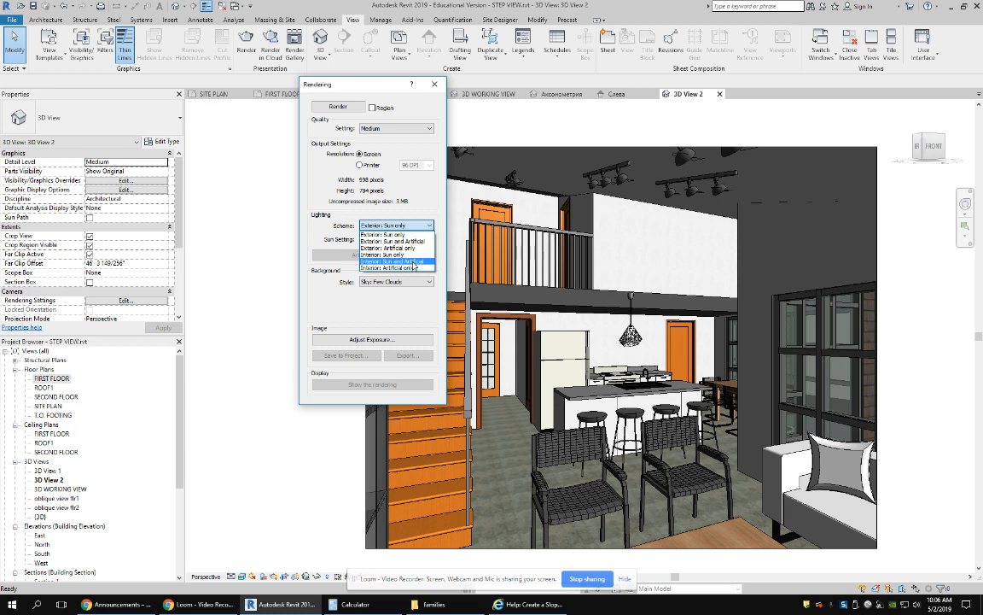
pyautogui.click(414, 262)
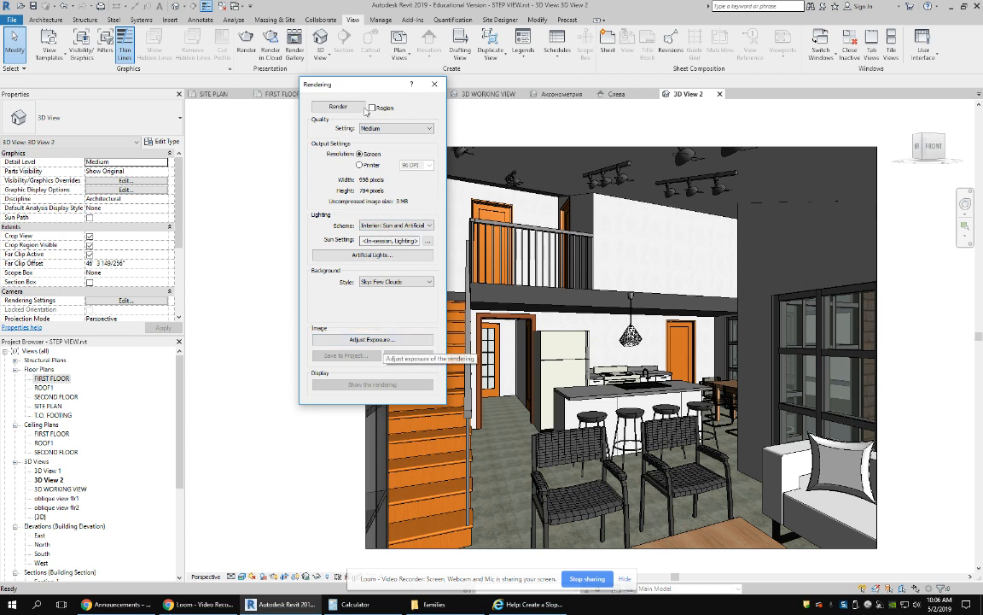
pyautogui.click(336, 105)
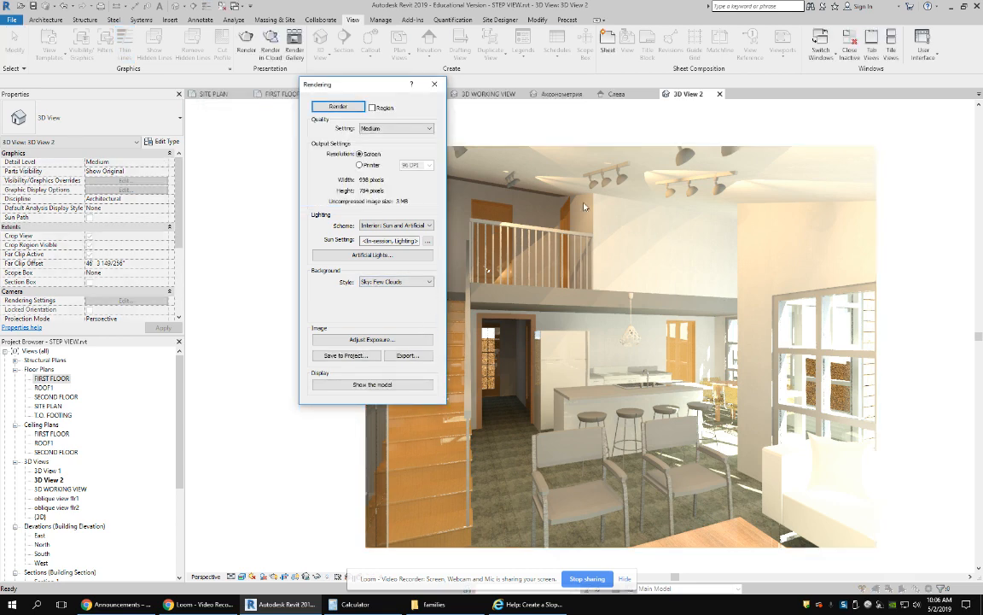
# - Darken the rendering's shadows to 1.83 in the exposure control and apply the change
pyautogui.moveTo(381, 94); pyautogui.dragTo(289, 102)
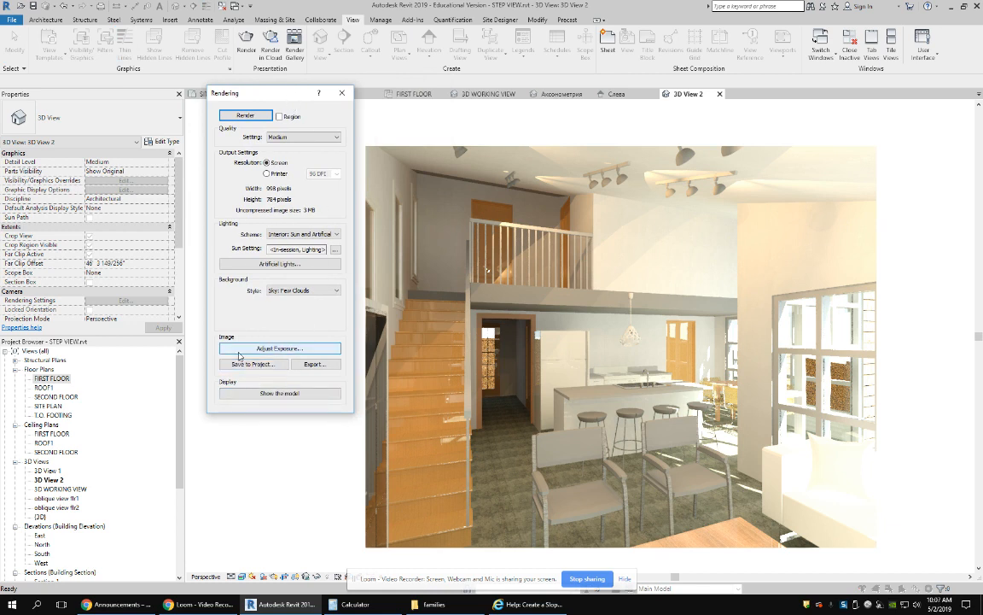
pyautogui.click(279, 349)
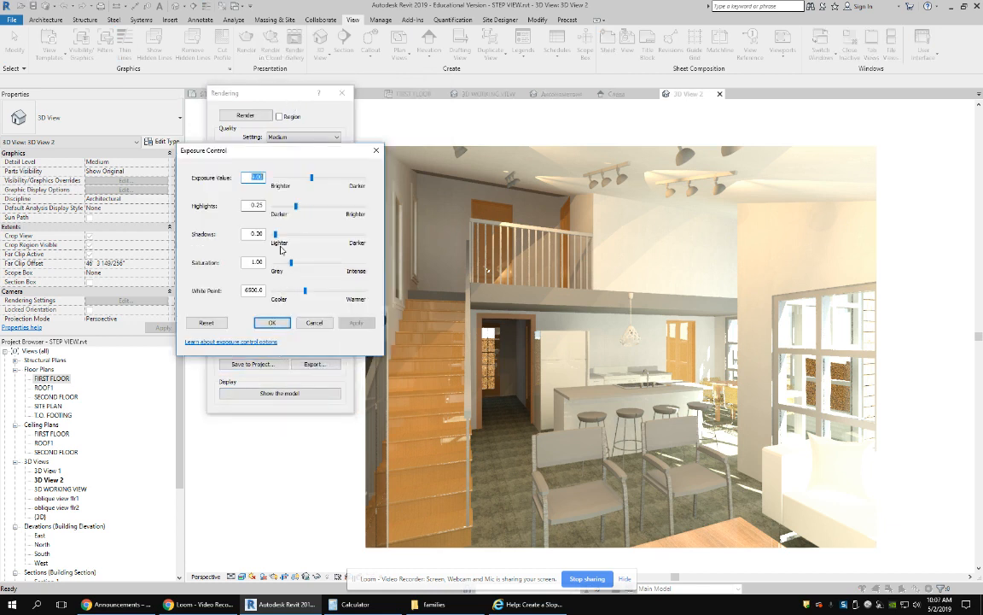
pyautogui.moveTo(274, 234); pyautogui.dragTo(313, 237)
pyautogui.click(358, 323)
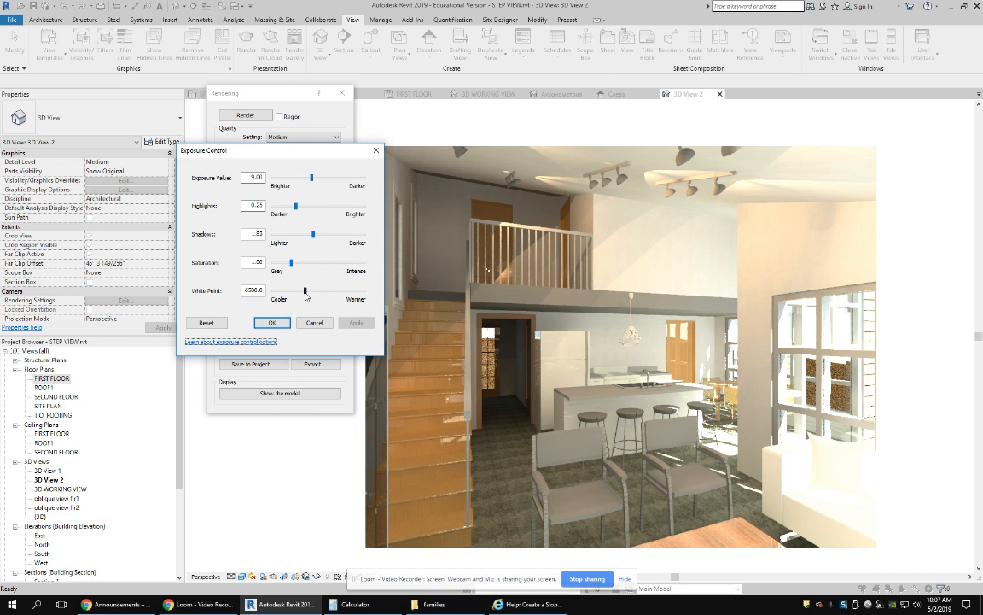
# - Try a cooler white point for the rendering, and apply a slightly warmer one of about 6694
pyautogui.moveTo(305, 292); pyautogui.dragTo(297, 293)
pyautogui.click(355, 323)
pyautogui.moveTo(297, 291)
pyautogui.mouseDown()
pyautogui.moveTo(319, 291)
pyautogui.moveTo(306, 291)
pyautogui.mouseUp()
pyautogui.click(356, 324)
pyautogui.click(355, 323)
# - Try rendering highlights of 0.60, and apply a darker value of 0.21
pyautogui.moveTo(304, 212); pyautogui.dragTo(327, 210)
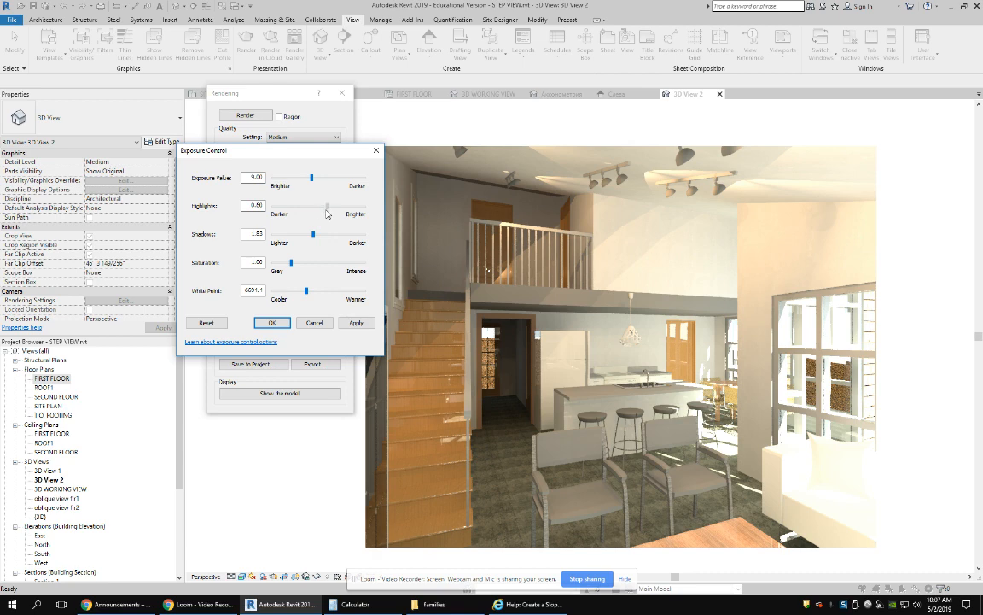
pyautogui.click(357, 323)
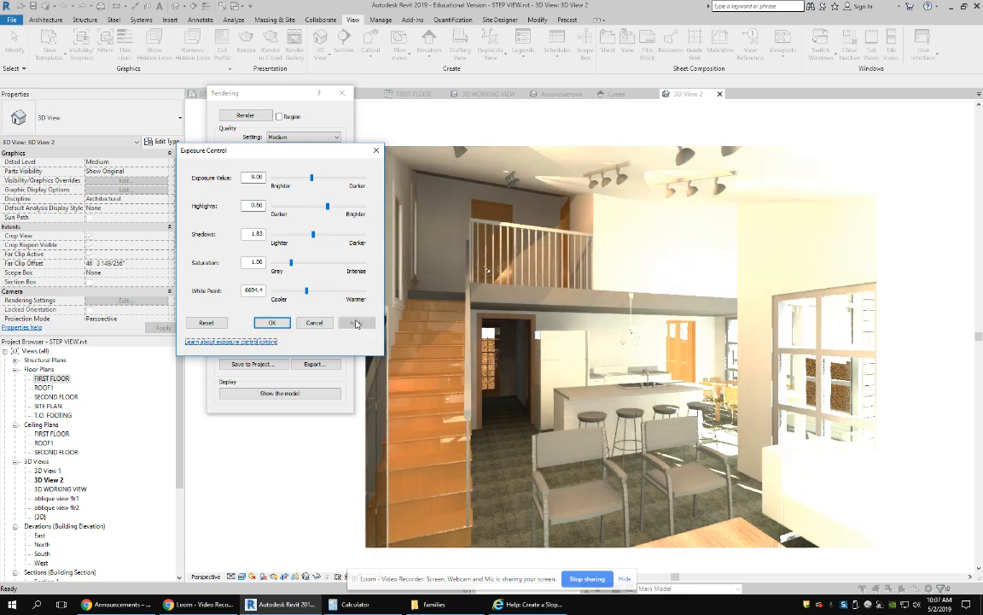
pyautogui.moveTo(328, 208); pyautogui.dragTo(292, 211)
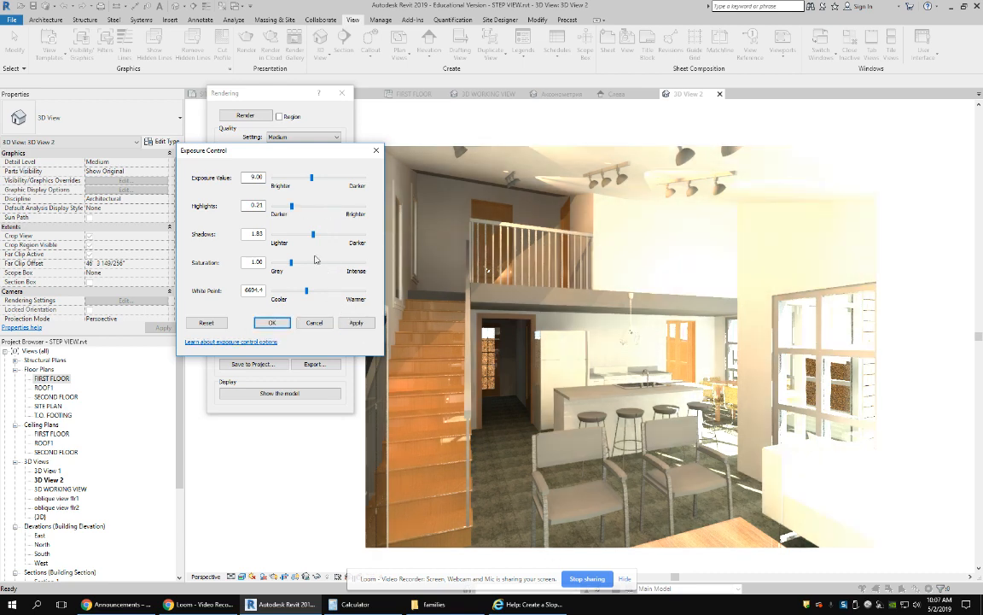
pyautogui.click(356, 323)
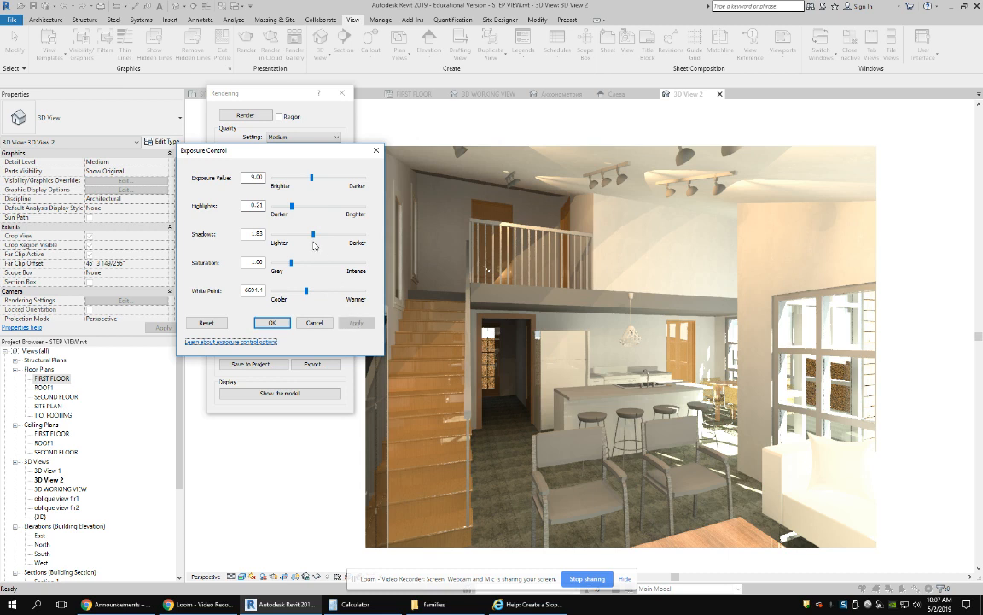
# - Set the rendering's highlights to 0.23 and try a dark exposure value of 15.57, followed by a much brighter one
pyautogui.moveTo(292, 207); pyautogui.dragTo(340, 179)
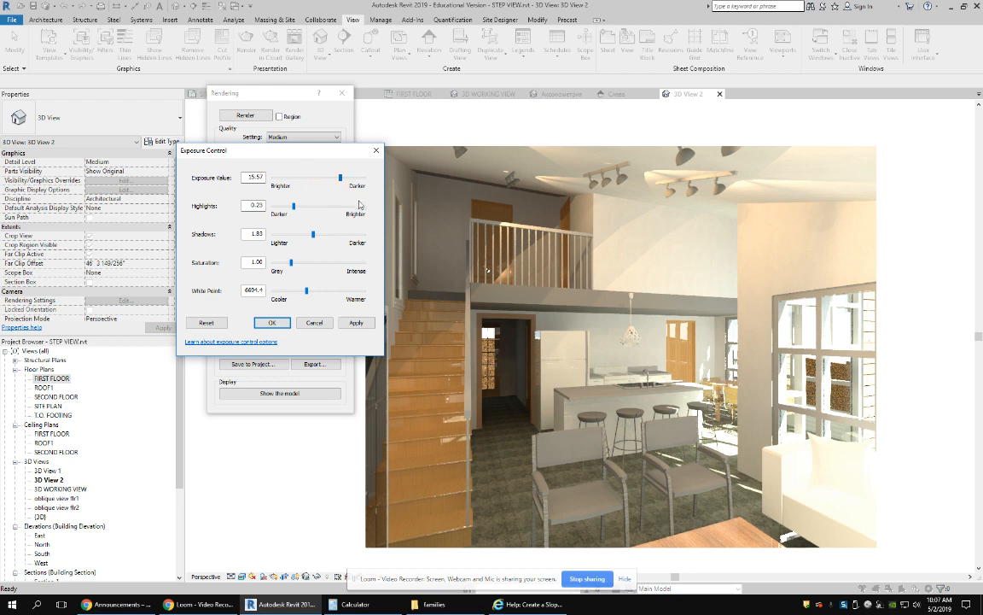
pyautogui.click(358, 324)
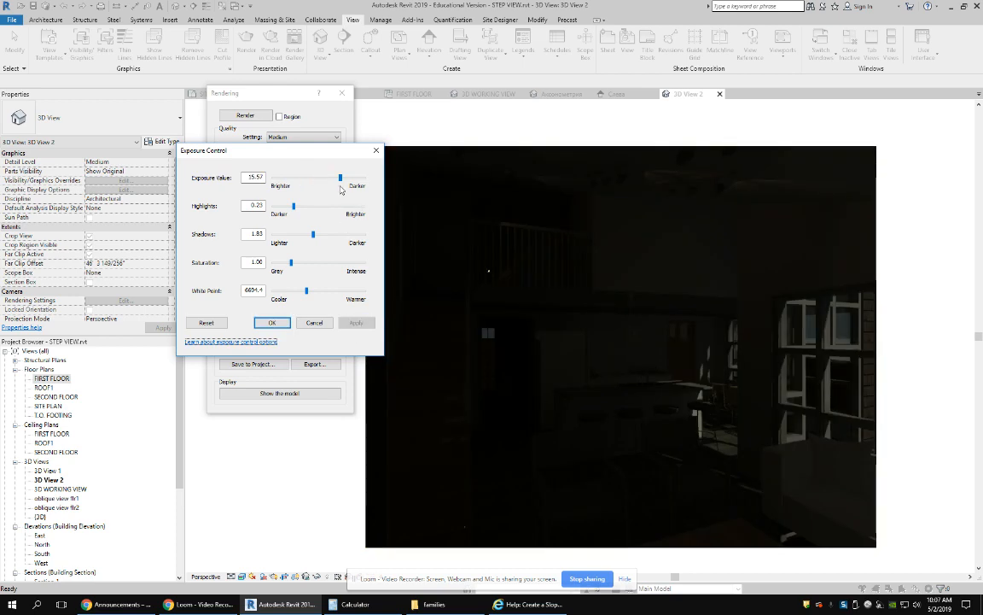
pyautogui.moveTo(307, 176); pyautogui.dragTo(285, 186)
pyautogui.click(358, 324)
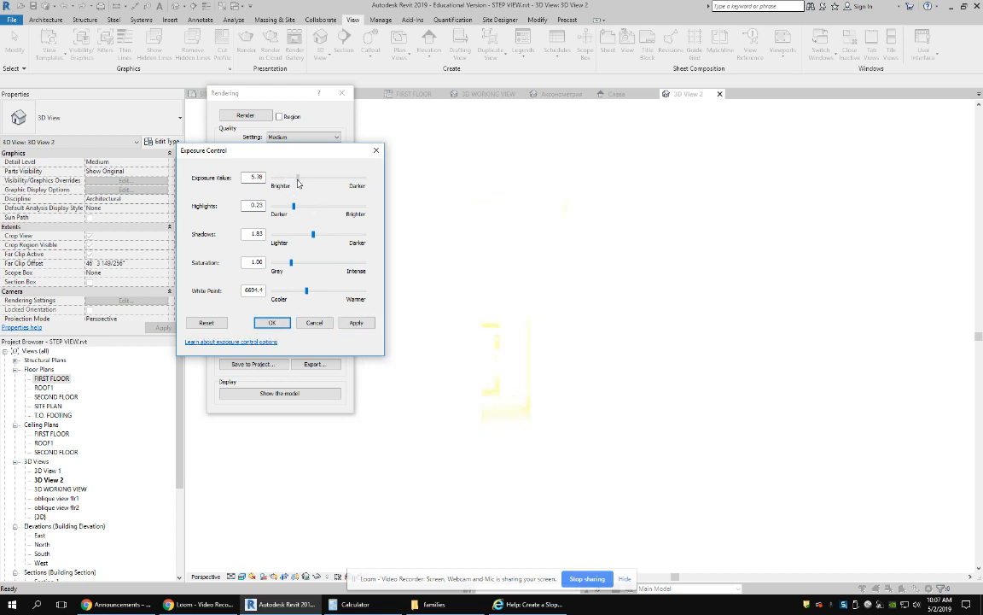
# - Apply an exposure value of 9.91 to the rendering and close the exposure control
pyautogui.moveTo(284, 178); pyautogui.dragTo(317, 180)
pyautogui.click(356, 323)
pyautogui.click(356, 323)
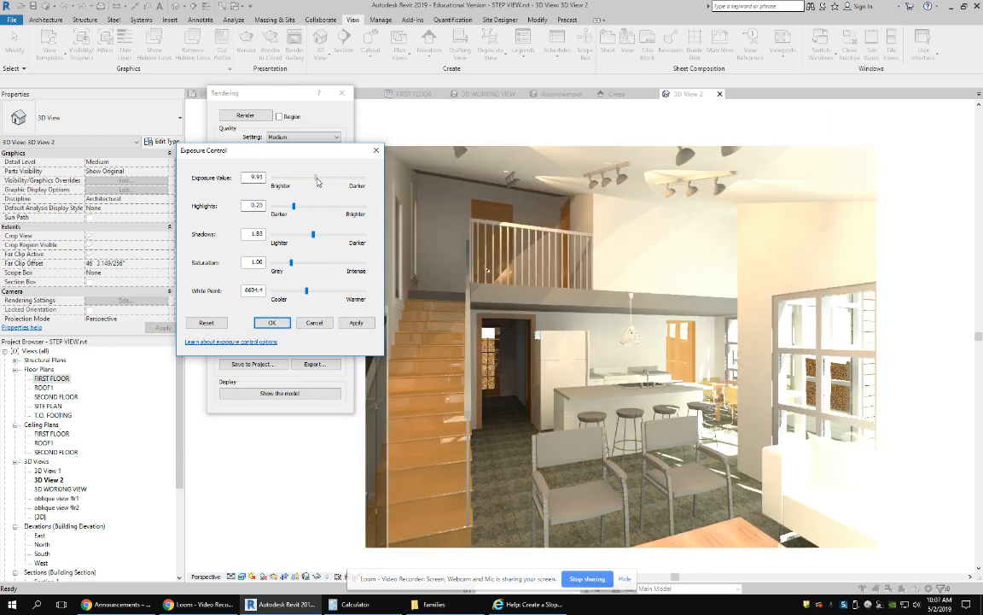
pyautogui.click(356, 322)
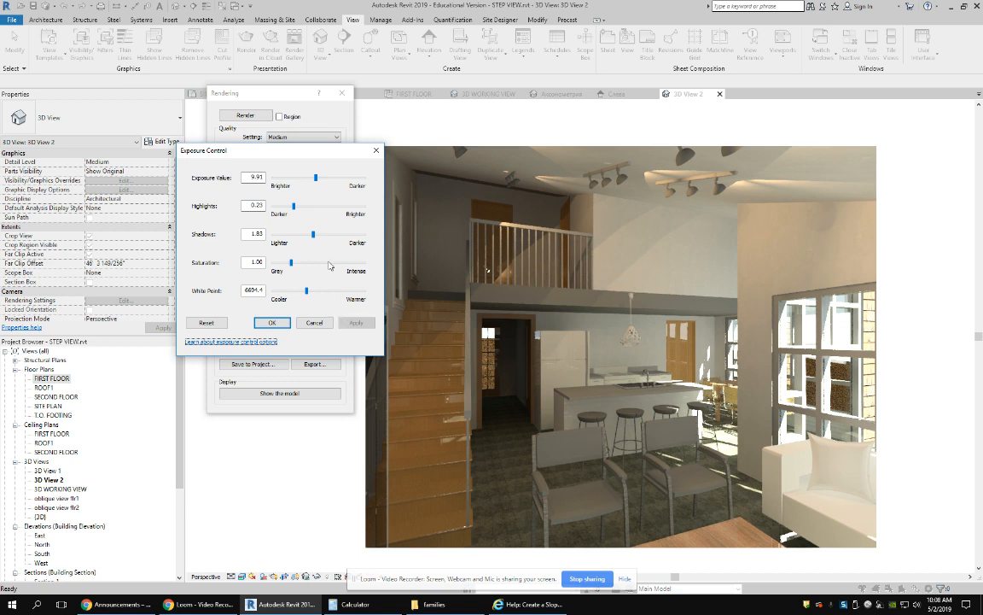
pyautogui.click(376, 151)
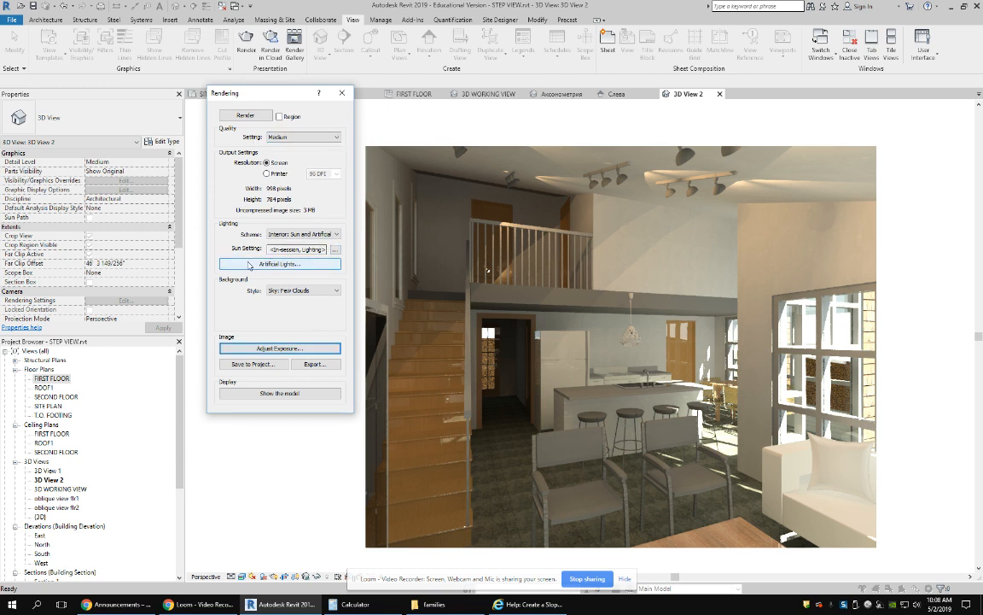
# - Render the interior view with the Exterior: Artificial only lighting scheme
pyautogui.click(333, 234)
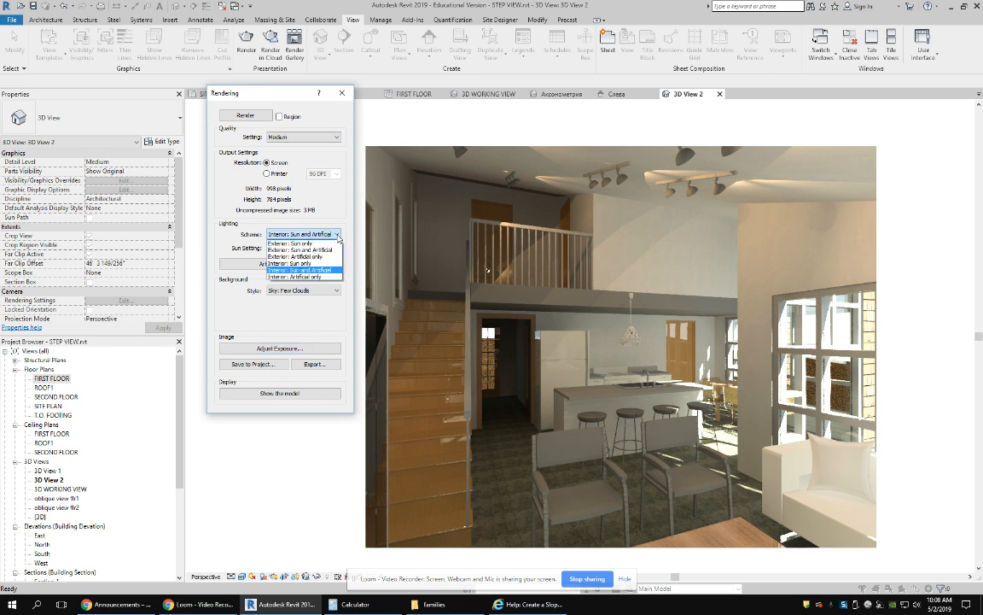
pyautogui.click(320, 257)
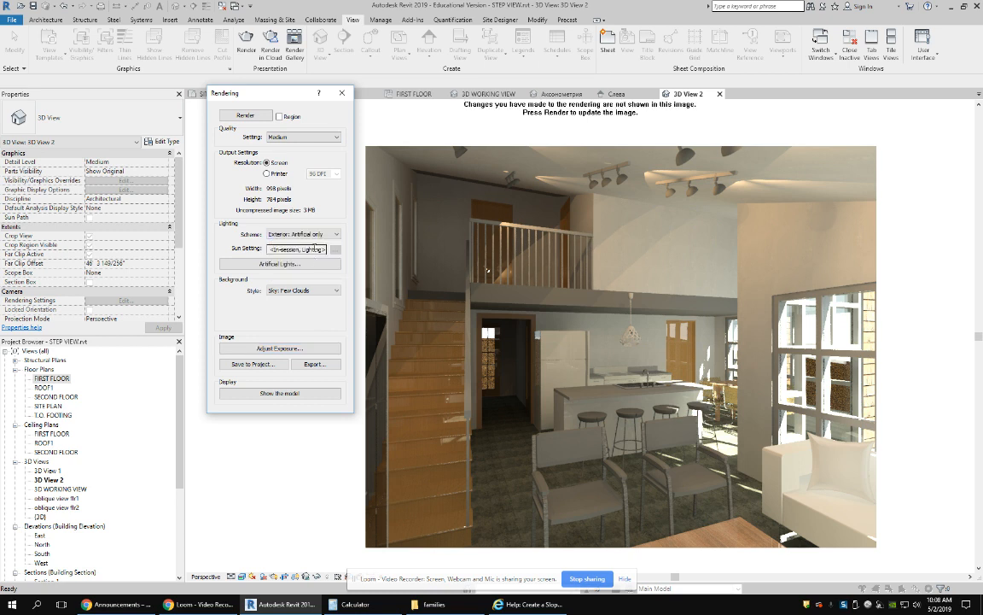
pyautogui.click(245, 115)
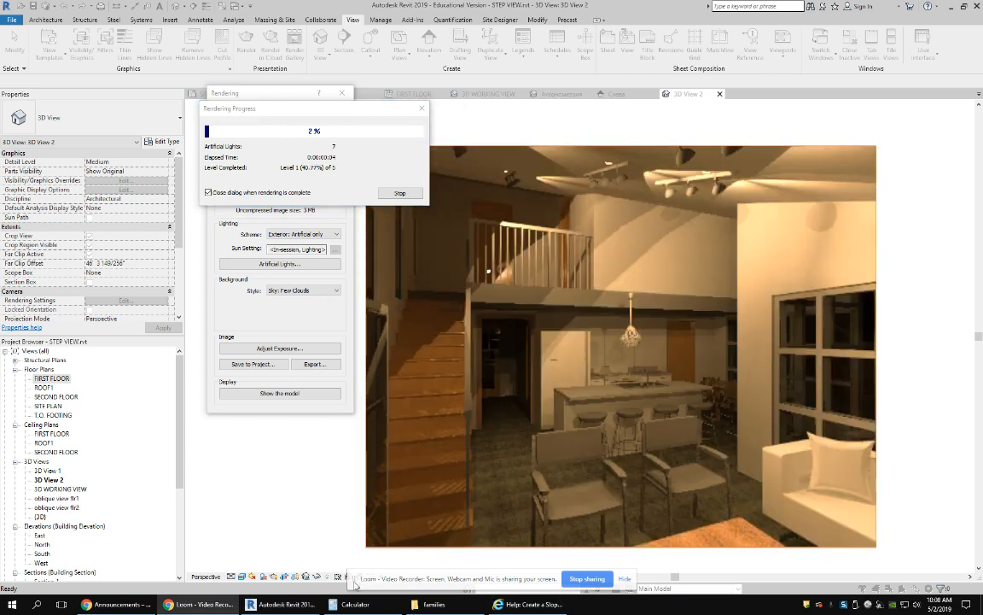
pyautogui.click(183, 608)
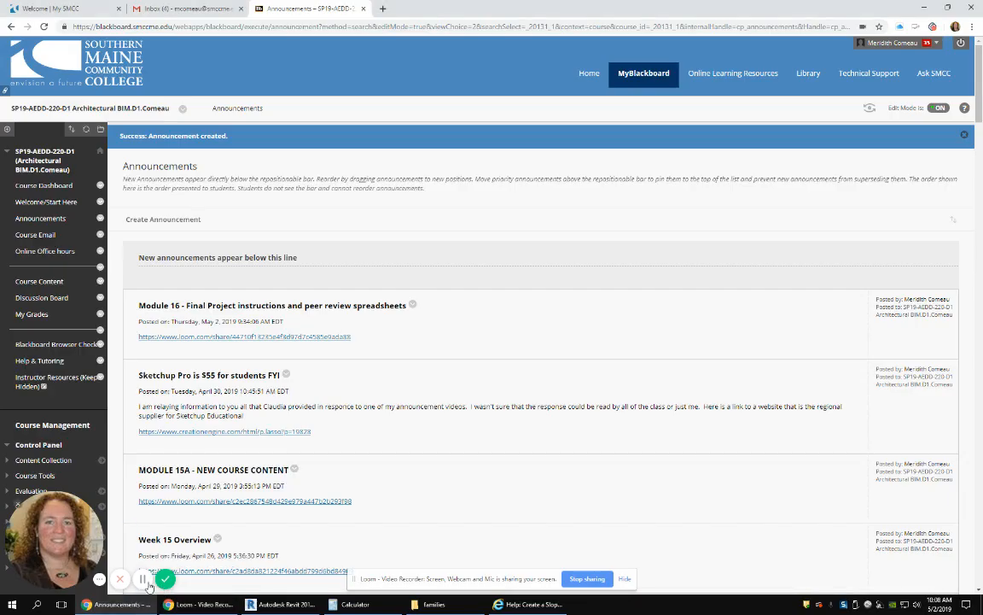
pyautogui.click(281, 605)
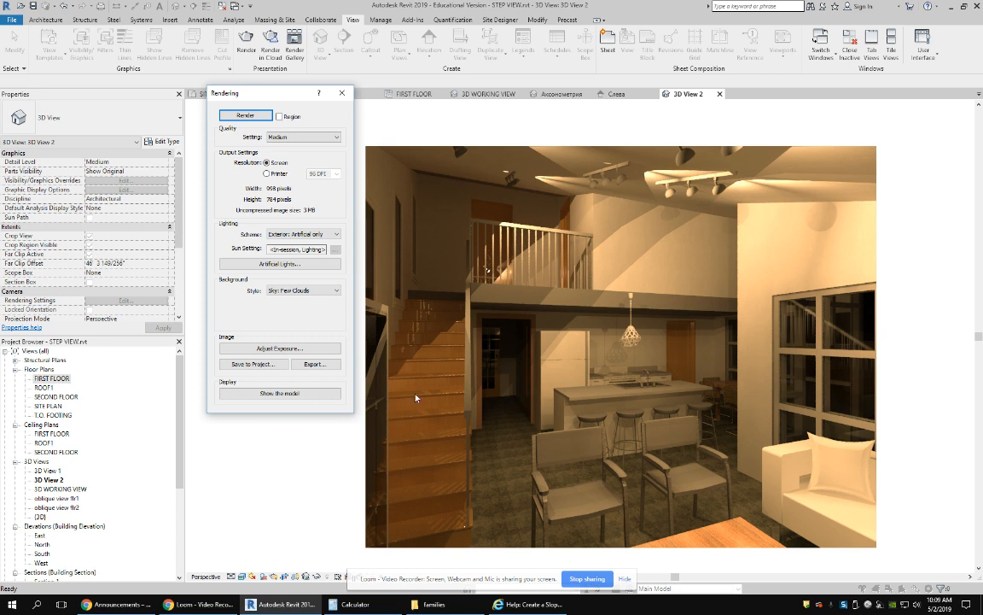
# - Adjust the new rendering's exposure control to shadows 2.07, highlights 0.28 and white point 5656.2, and apply the changes
pyautogui.click(323, 348)
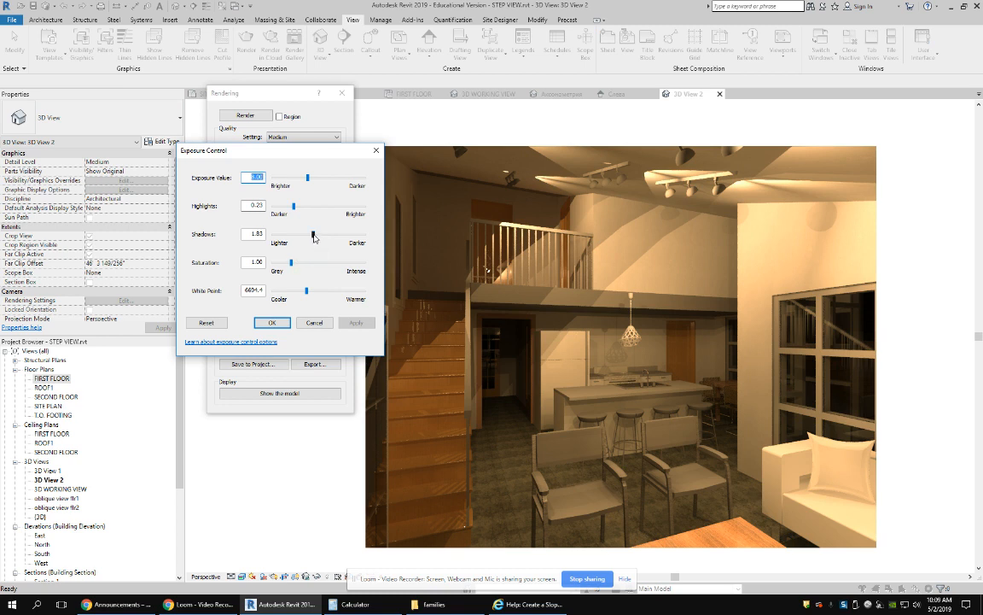
pyautogui.moveTo(314, 238); pyautogui.dragTo(318, 236)
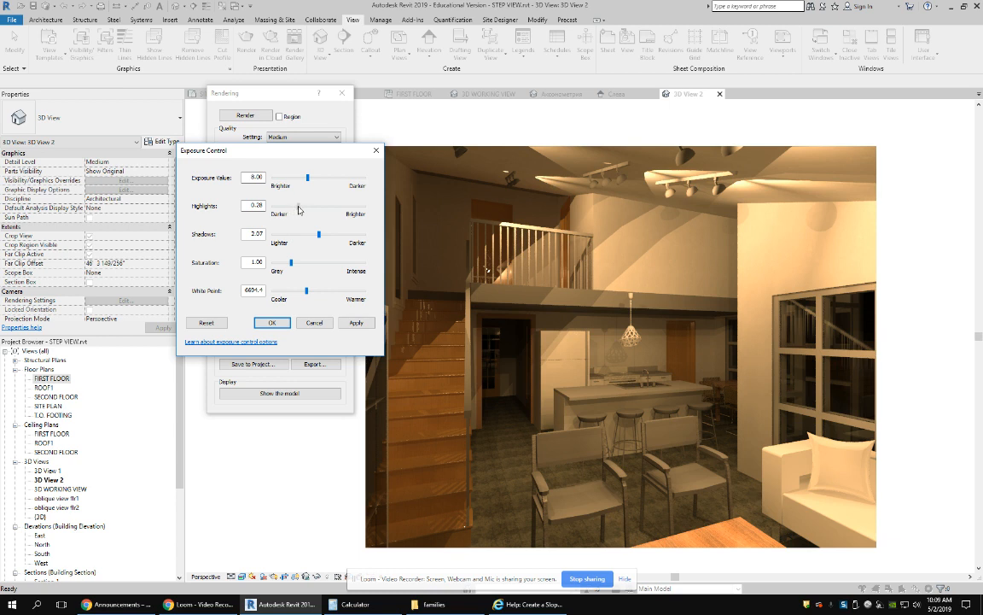
pyautogui.moveTo(294, 206); pyautogui.dragTo(300, 210)
pyautogui.moveTo(308, 291); pyautogui.dragTo(299, 291)
pyautogui.click(350, 323)
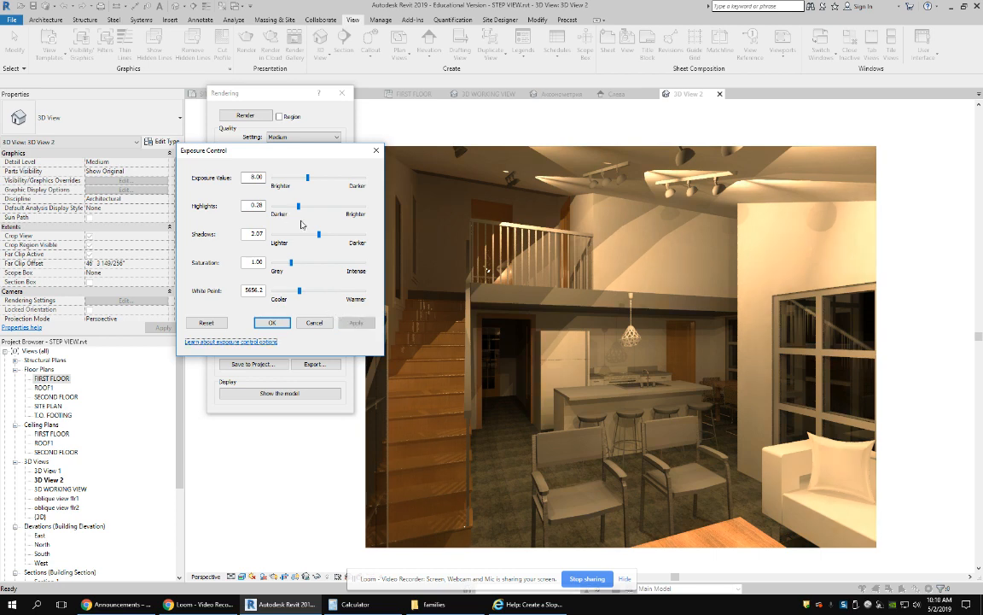
# - Try a brighter exposure value of 7.20 and a darker one of 9.20 on the artificial-light rendering
pyautogui.moveTo(306, 178); pyautogui.dragTo(303, 178)
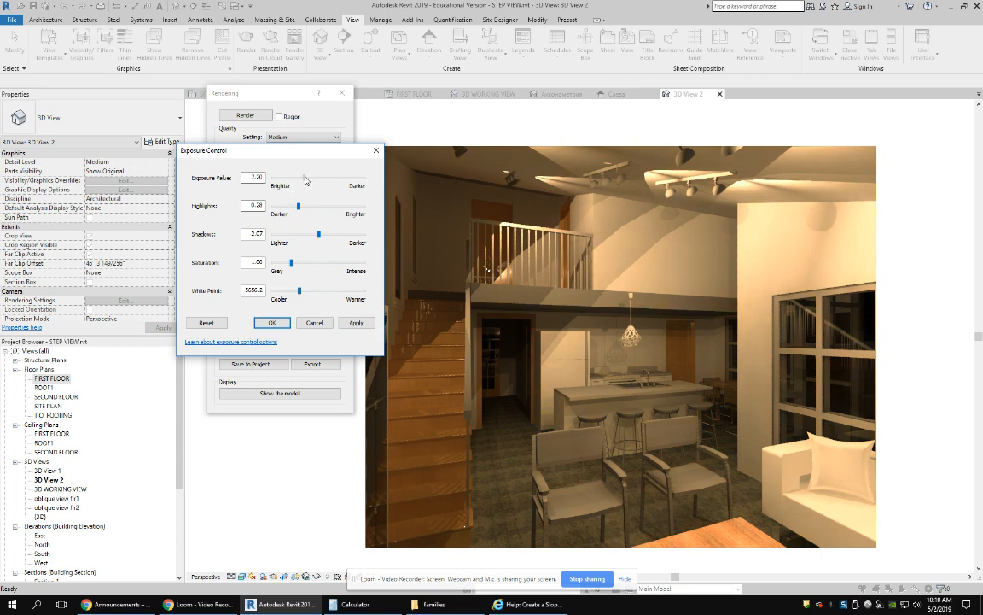
pyautogui.click(356, 323)
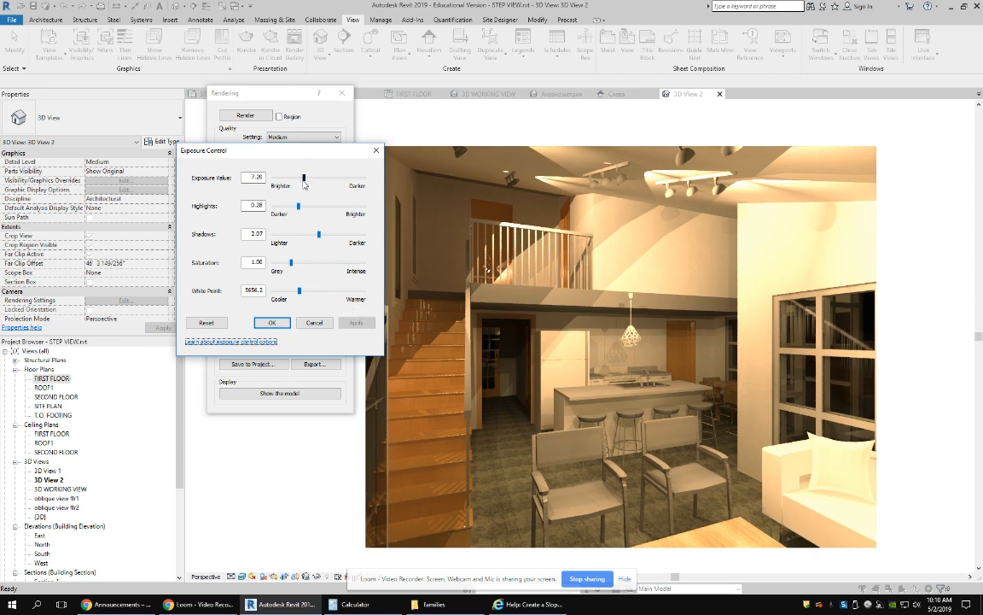
pyautogui.moveTo(304, 177); pyautogui.dragTo(313, 177)
pyautogui.click(356, 322)
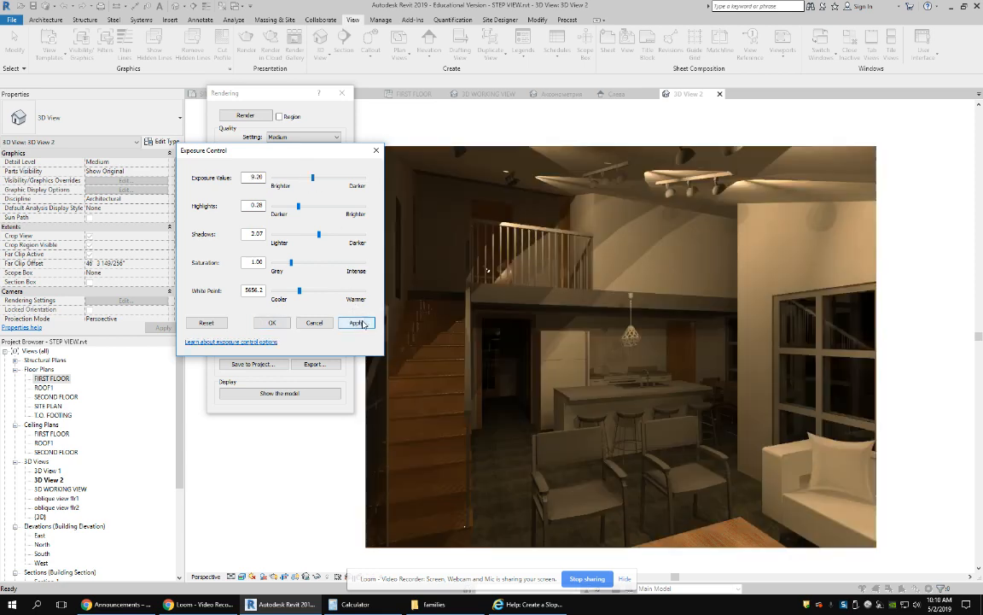
# - Apply an exposure value of 8.14 to the artificial-light rendering and accept the exposure settings
pyautogui.moveTo(312, 178); pyautogui.dragTo(308, 177)
pyautogui.click(356, 323)
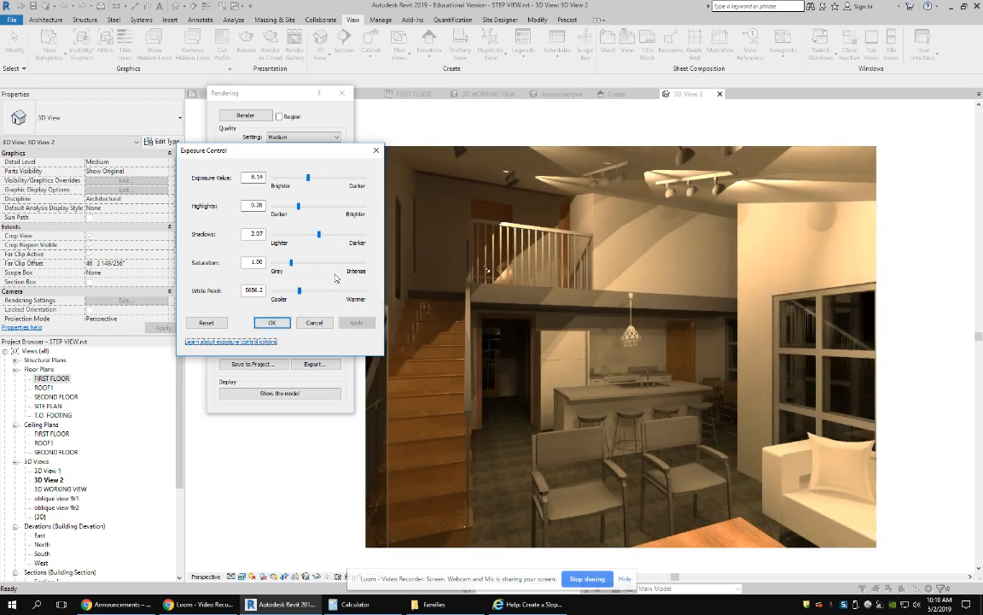
pyautogui.click(273, 324)
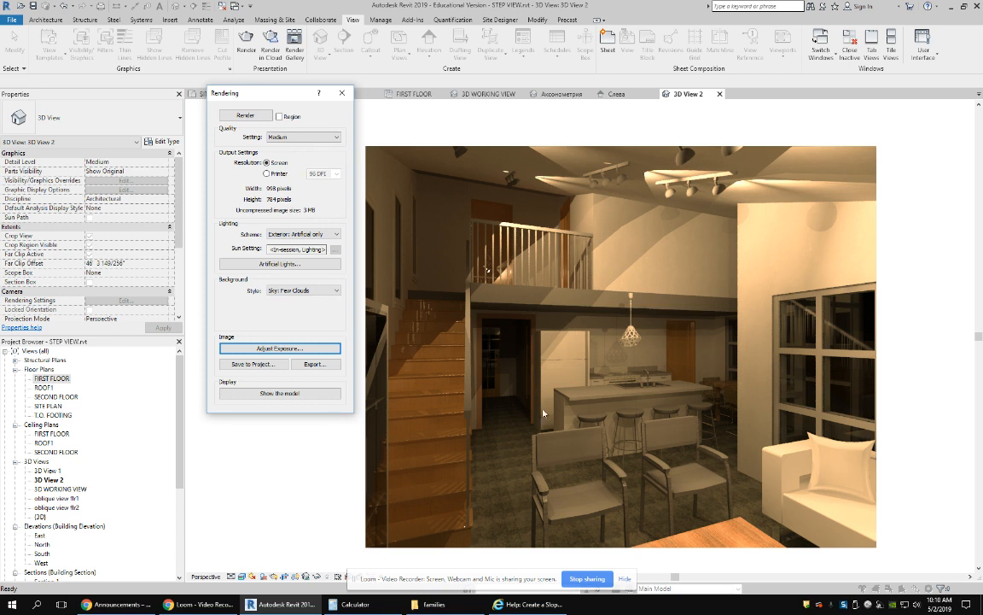
pyautogui.click(337, 138)
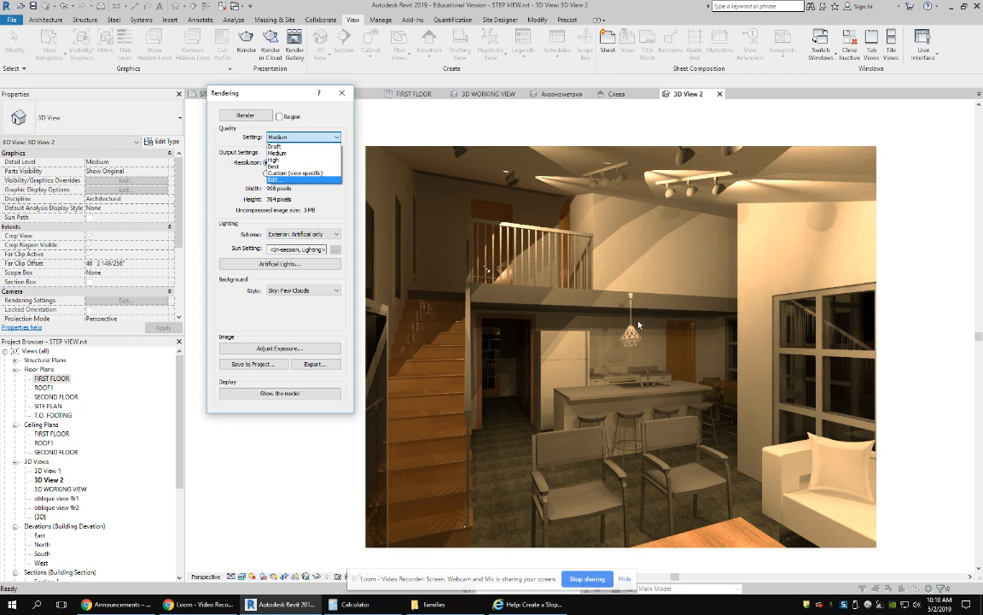
pyautogui.click(300, 138)
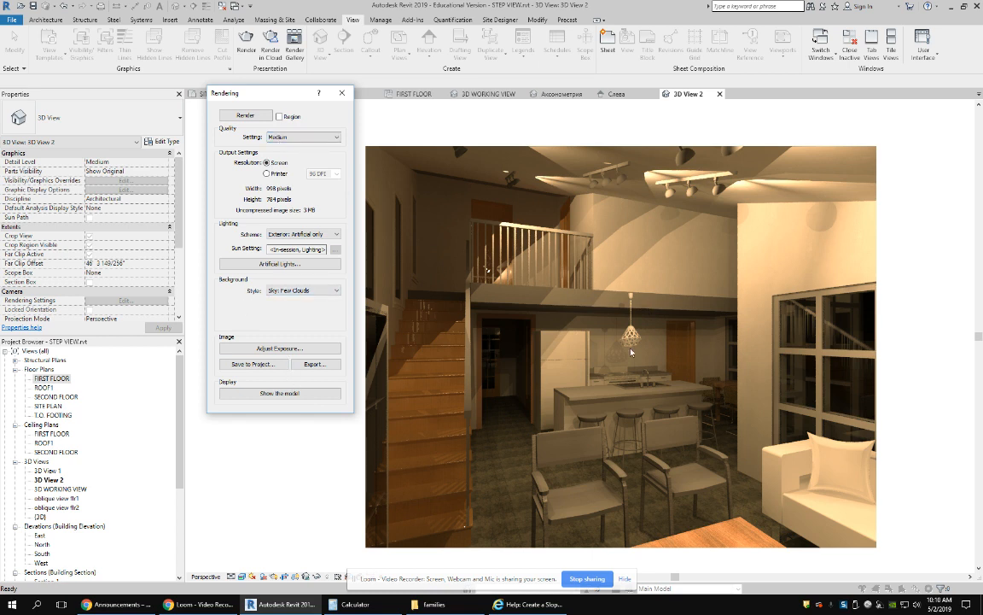